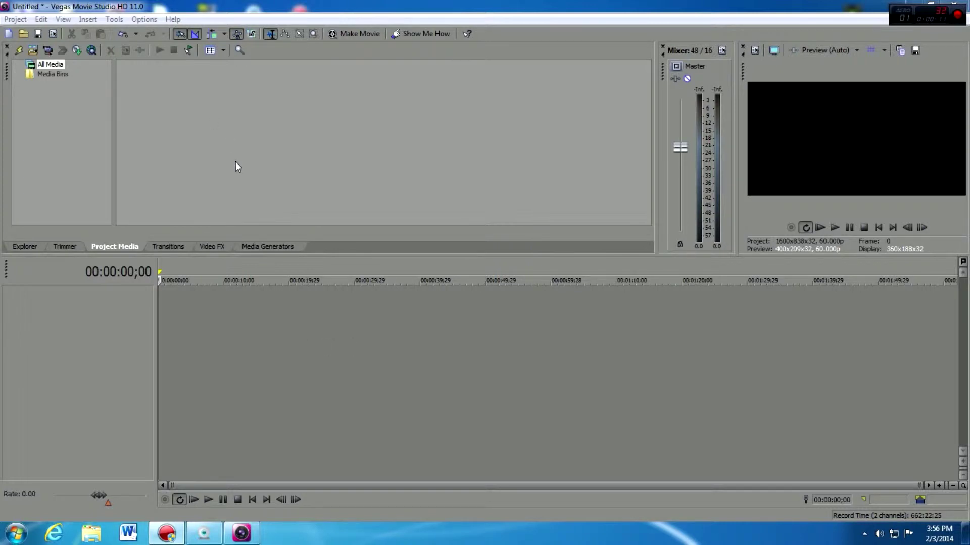
Step: Import Video 43.wmv from the Logitech Webcam folder into the project media
click(34, 50)
drag(643, 144, 643, 219)
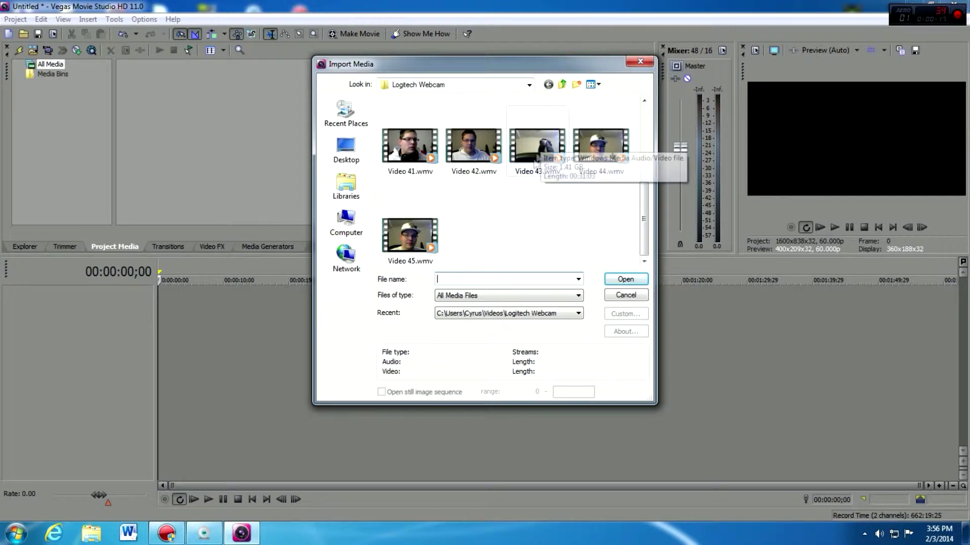
click(546, 148)
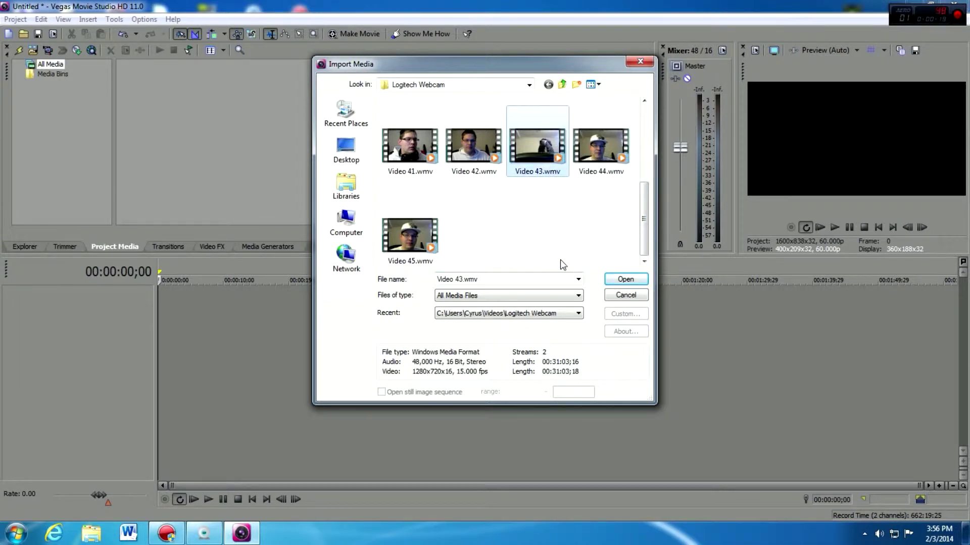
click(626, 279)
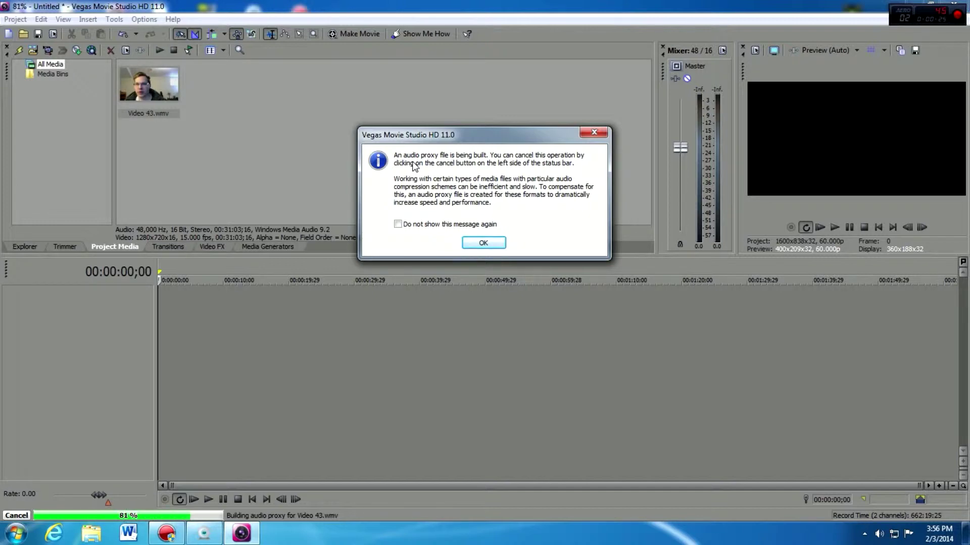
click(484, 244)
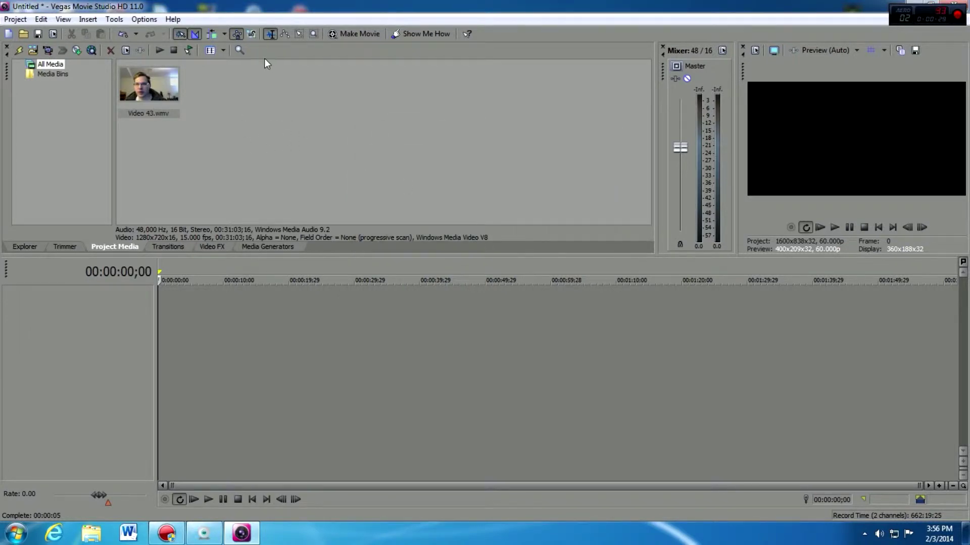
Step: Start another media import and browse from the desktop to the user's home folder
click(33, 50)
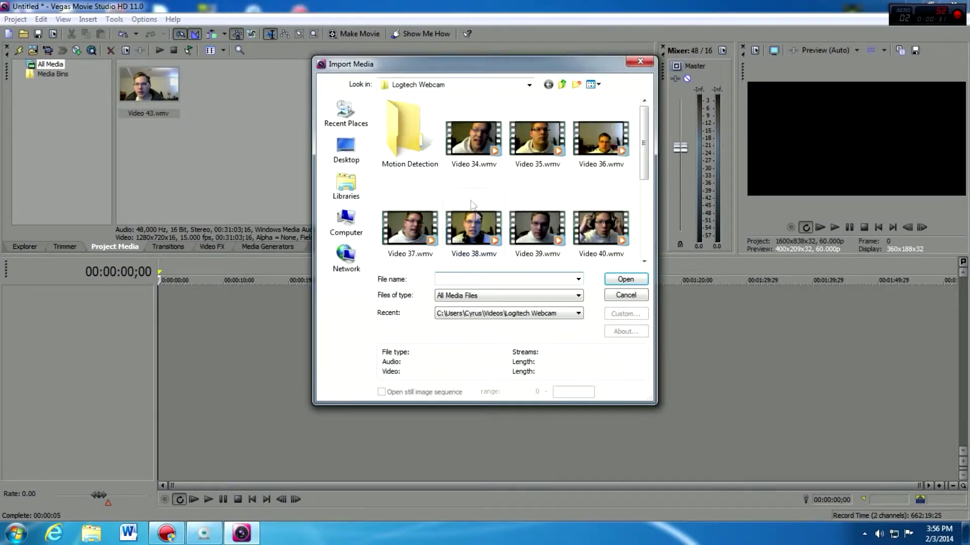
click(346, 149)
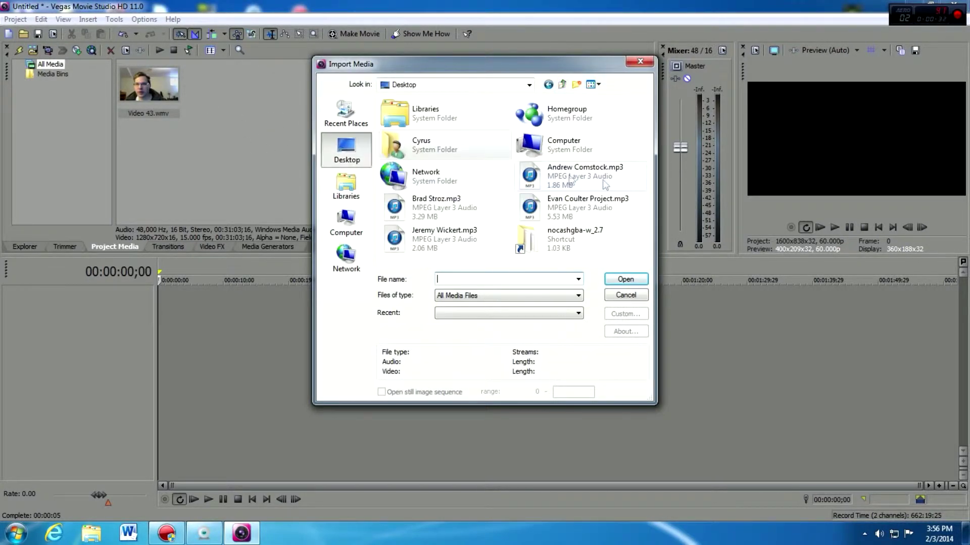
double_click(447, 149)
double_click(418, 185)
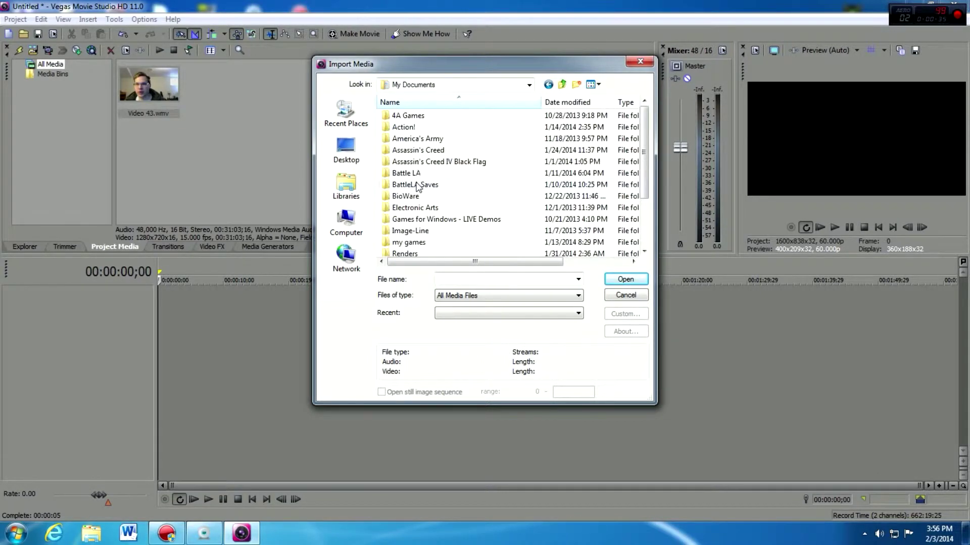
scroll(429, 185, down, 3)
scroll(427, 137, up, 3)
double_click(419, 117)
key(BackSpace)
double_click(404, 126)
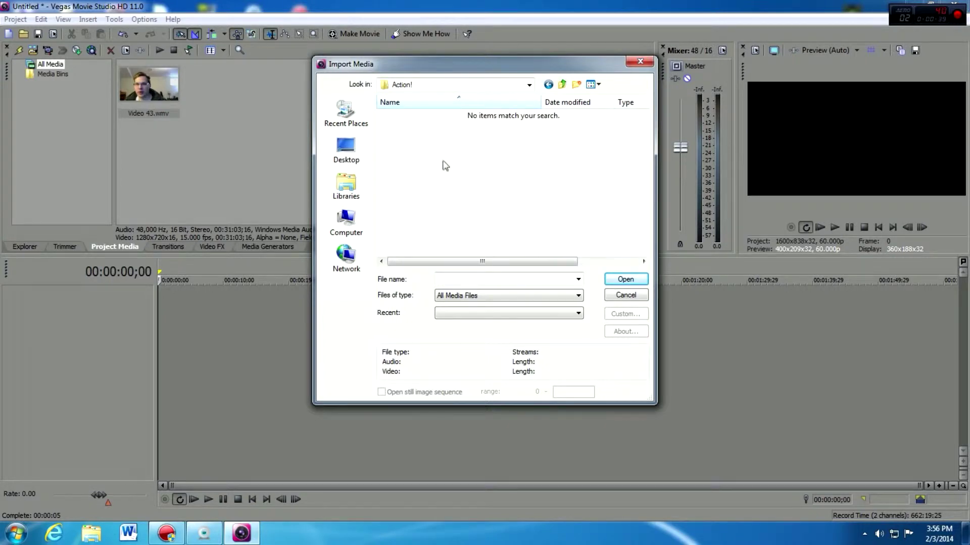
key(BackSpace)
key(BackSpace)
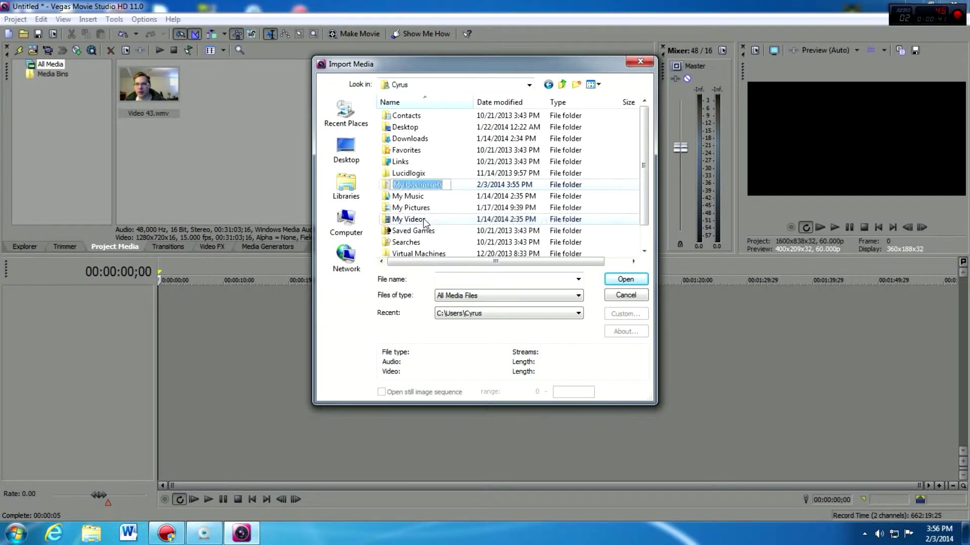
double_click(420, 219)
double_click(411, 121)
scroll(456, 218, down, 3)
scroll(501, 175, up, 5)
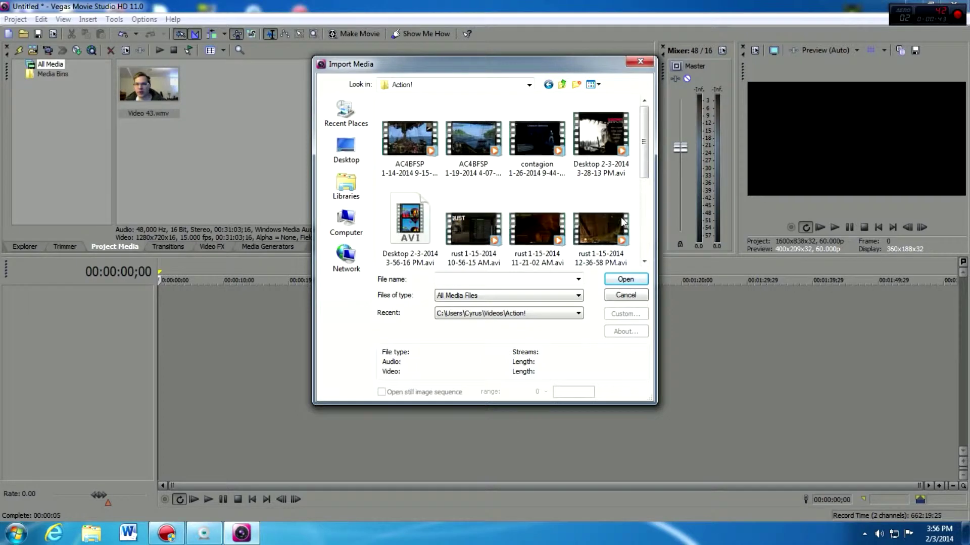
click(592, 134)
click(610, 281)
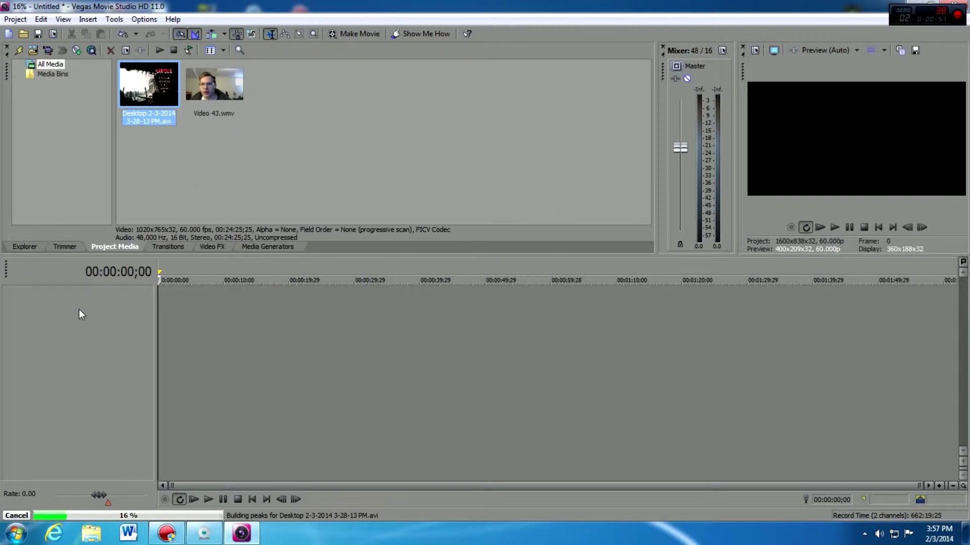
click(202, 164)
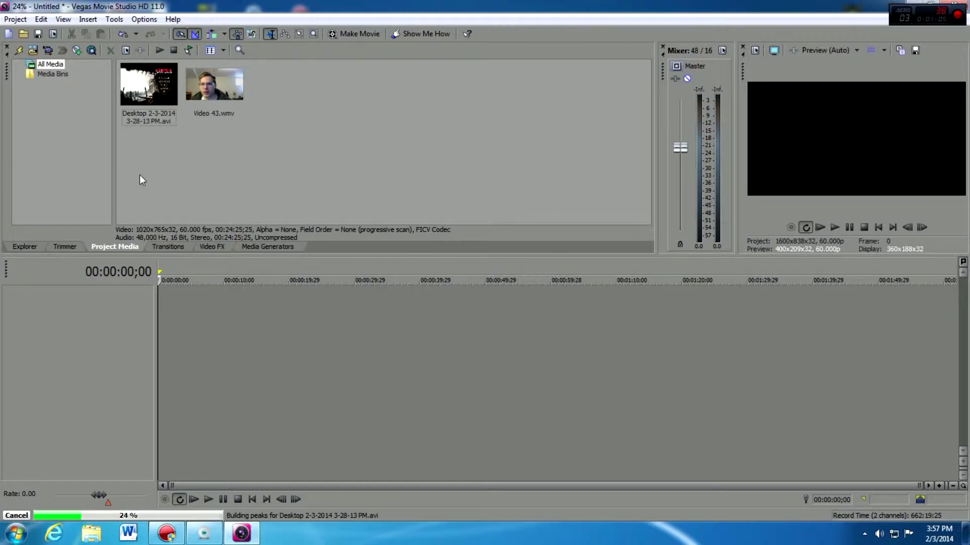
click(204, 87)
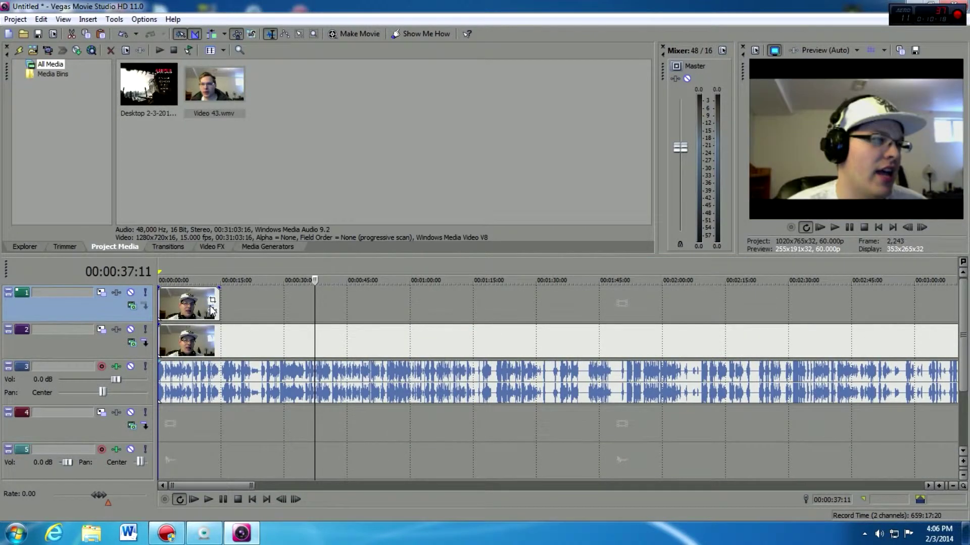
Step: Move the gameplay clip and its audio on tracks 4 and 5 about 1:37 earlier on the timeline
scroll(481, 321, down, 5)
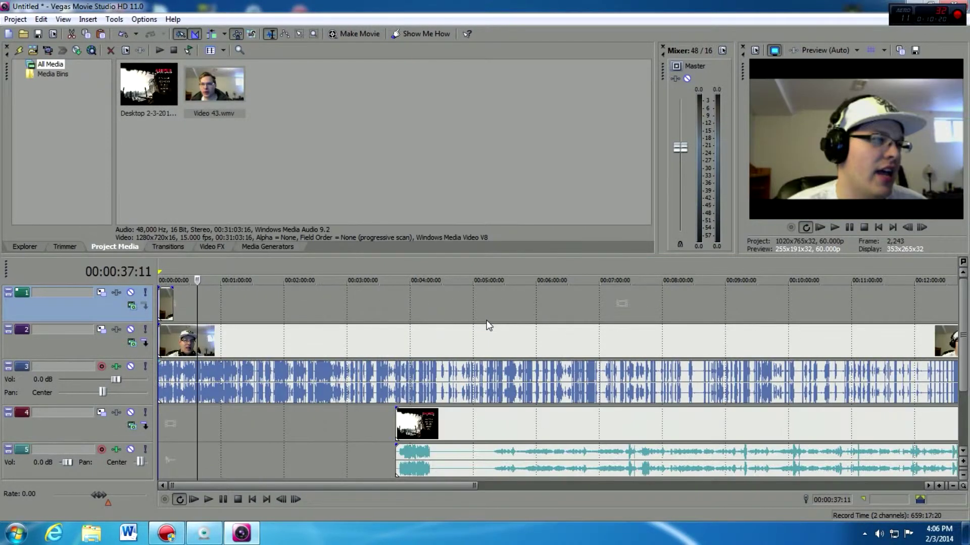
scroll(490, 412, down, 3)
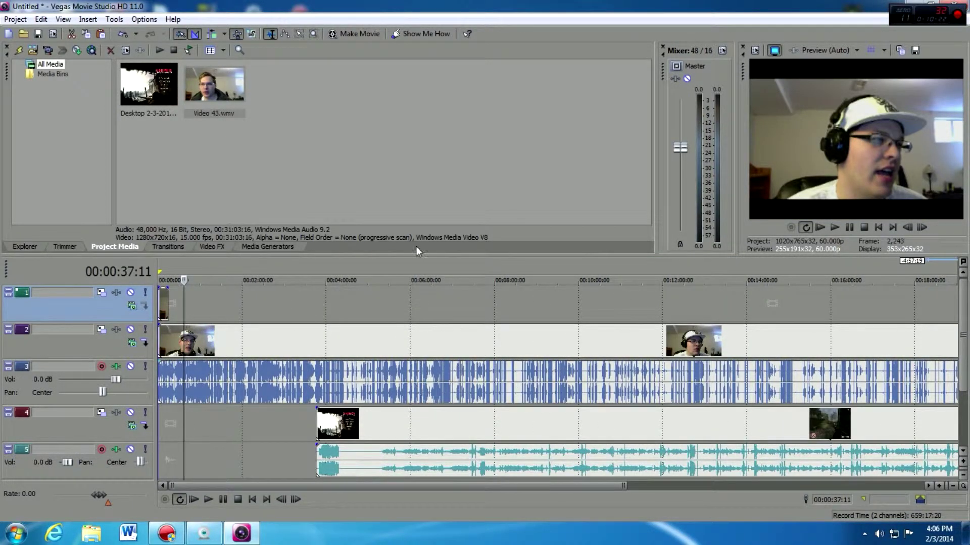
click(413, 262)
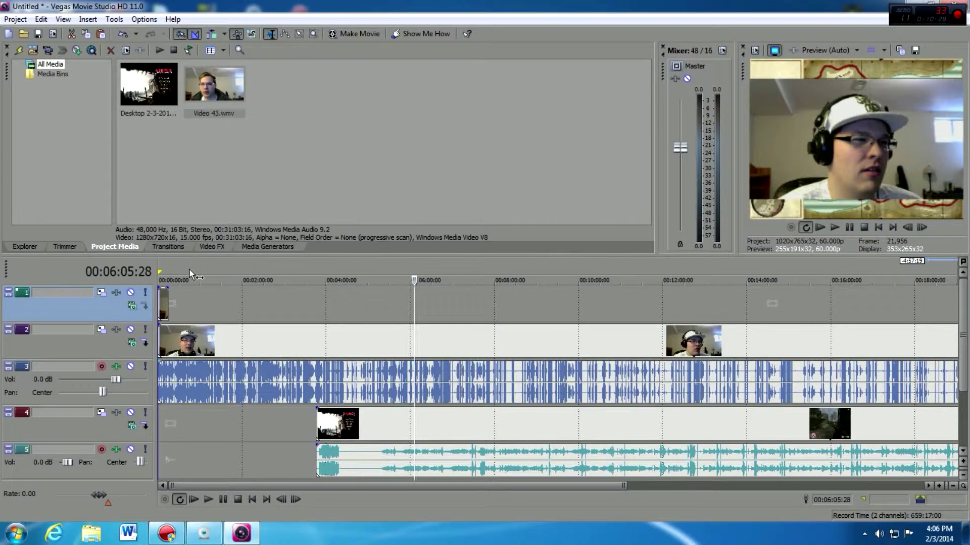
scroll(180, 332, up, 3)
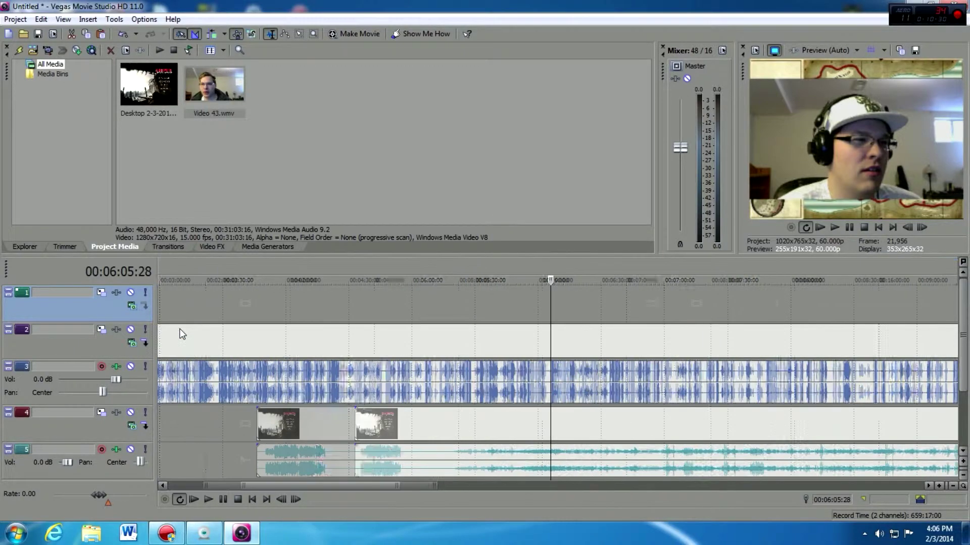
scroll(180, 332, down, 3)
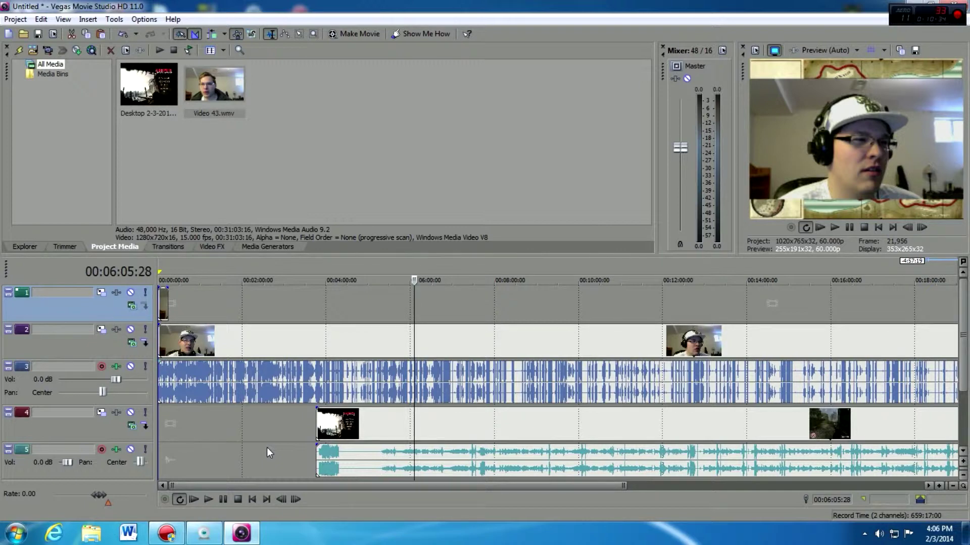
drag(333, 424, 264, 424)
click(185, 268)
click(201, 341)
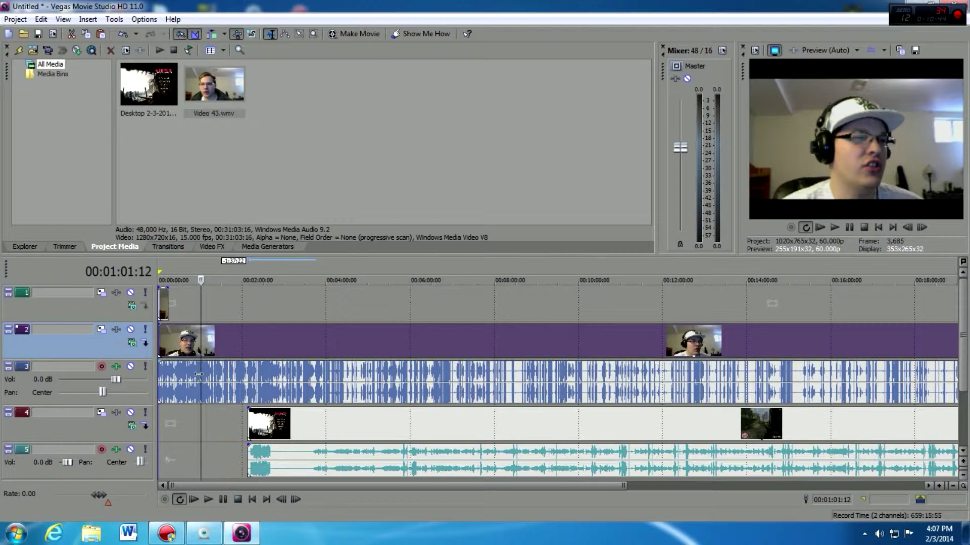
click(101, 329)
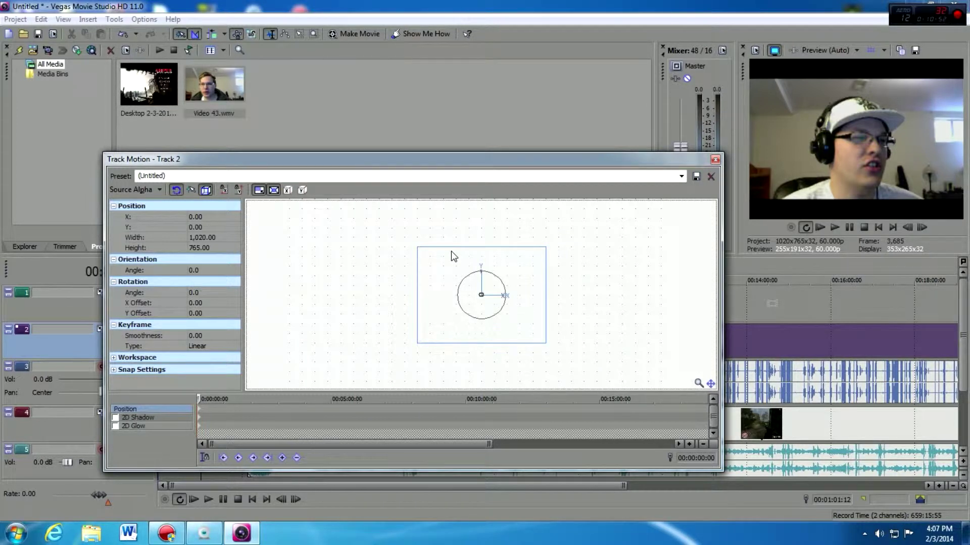
click(715, 159)
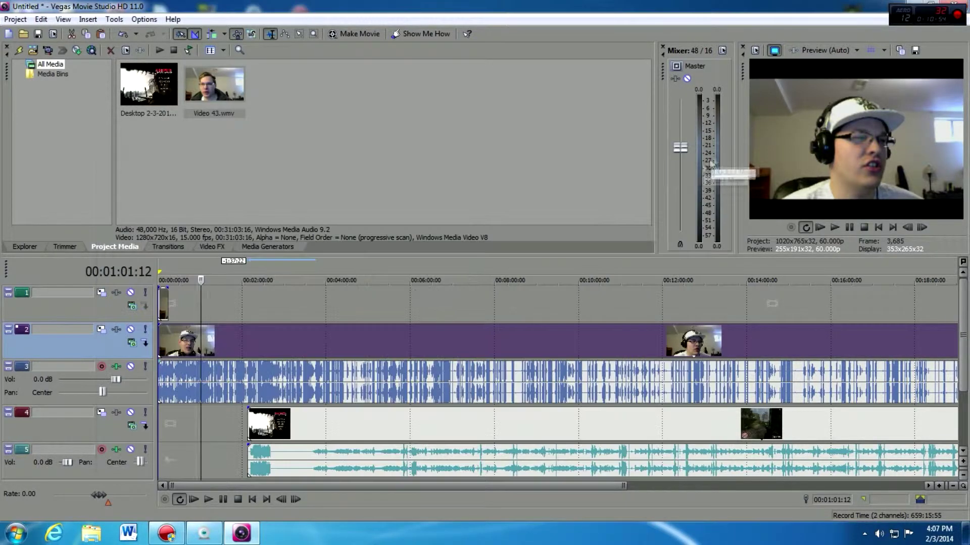
Step: With the playhead at 00:05:14:00, shift the webcam picture on track 2 to X -183.41, Y 135.14 using Track Motion
click(379, 275)
right_click(233, 341)
click(101, 330)
click(101, 329)
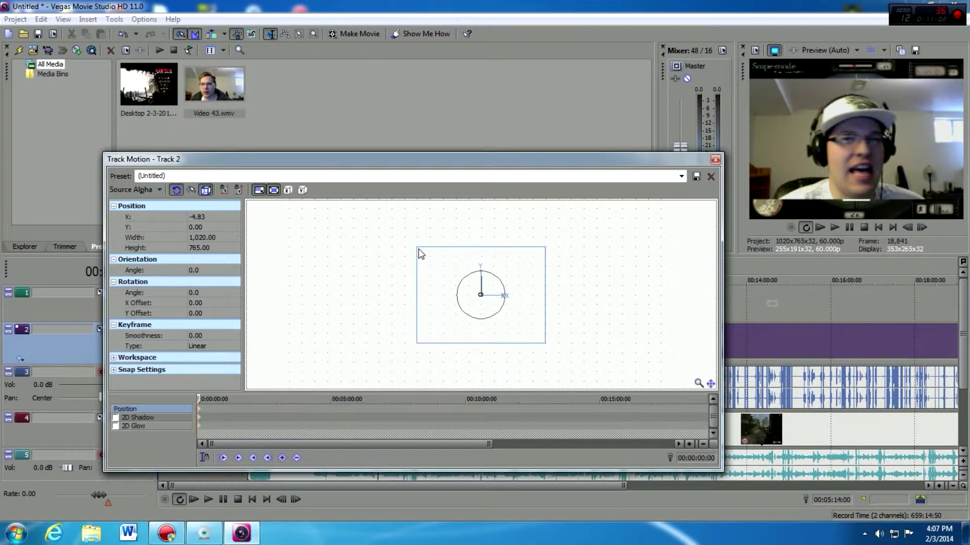
key(KP_4)
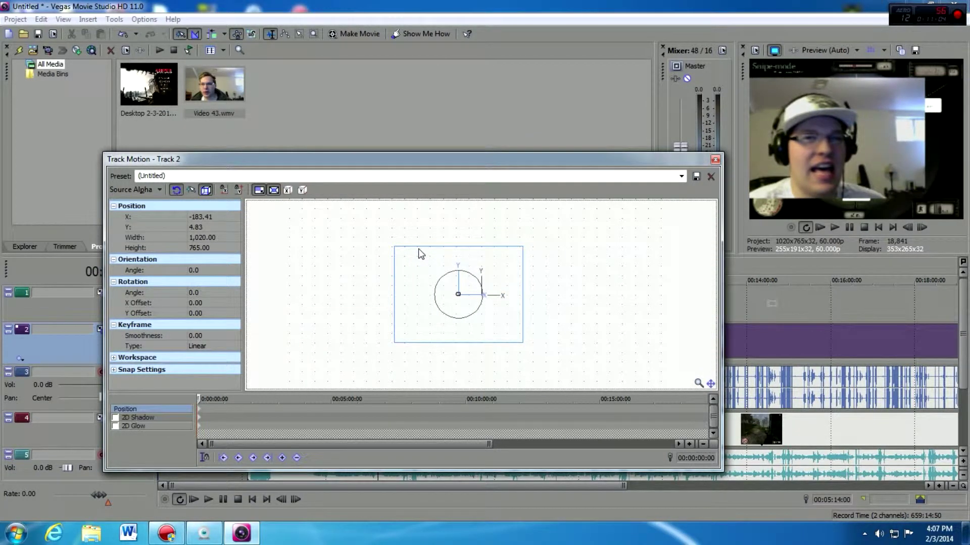
key(KP_8)
key(KP_8)
key(KP_8)
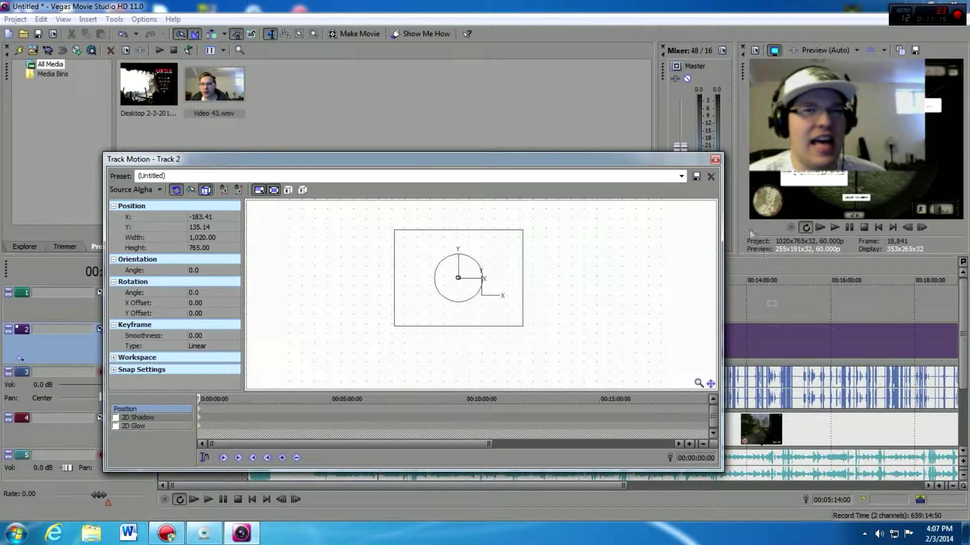
Step: Shrink the webcam picture to about 320 by 240 and place it in the frame's upper-left corner at about X -352, Y 294
click(769, 268)
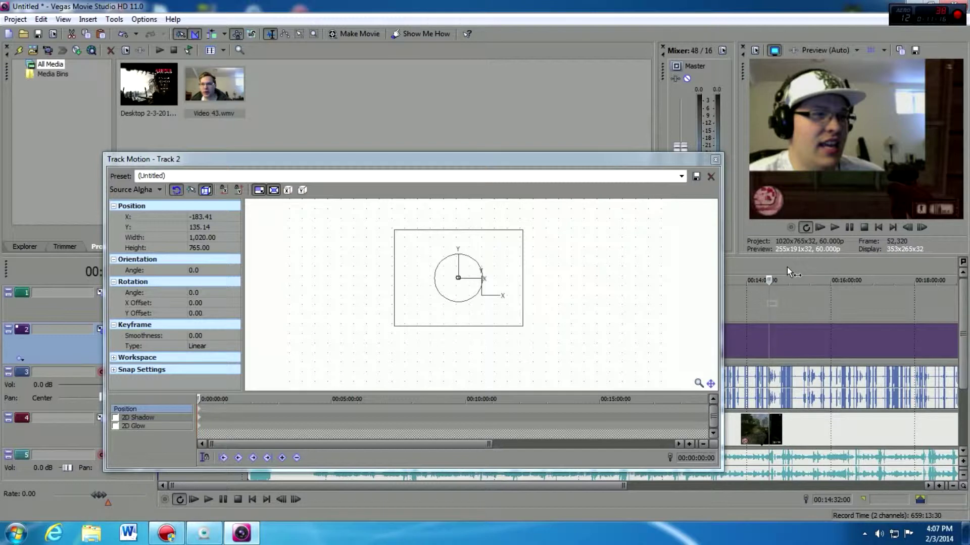
click(392, 156)
click(451, 230)
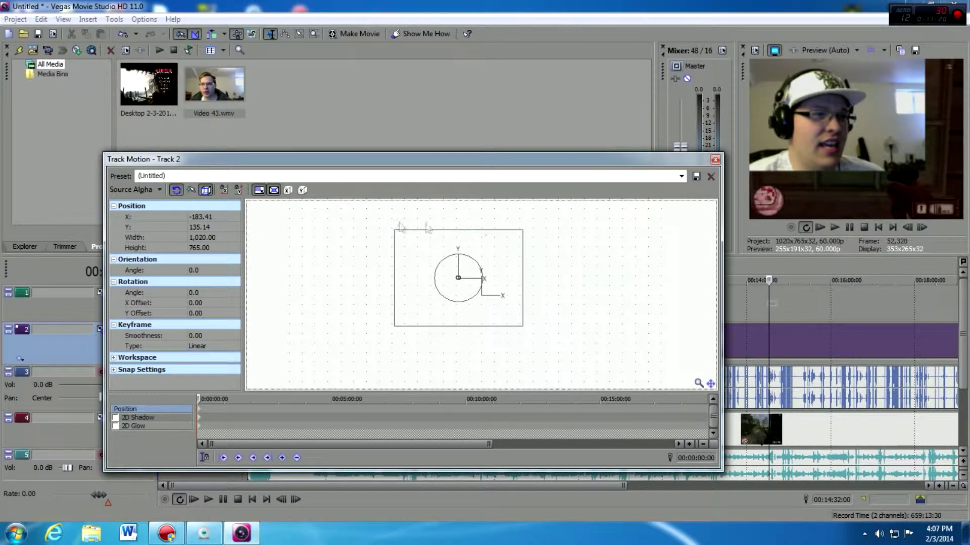
drag(523, 232, 481, 269)
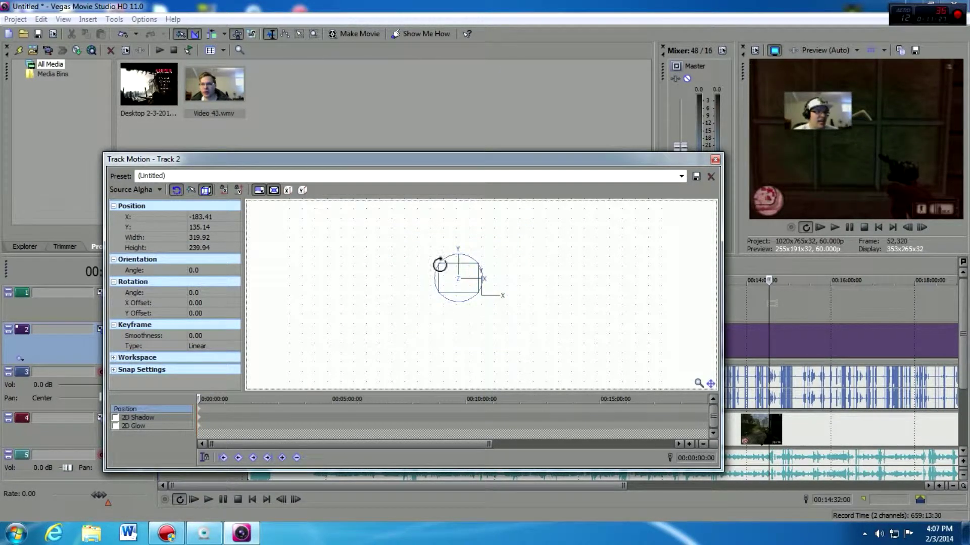
drag(444, 270, 446, 269)
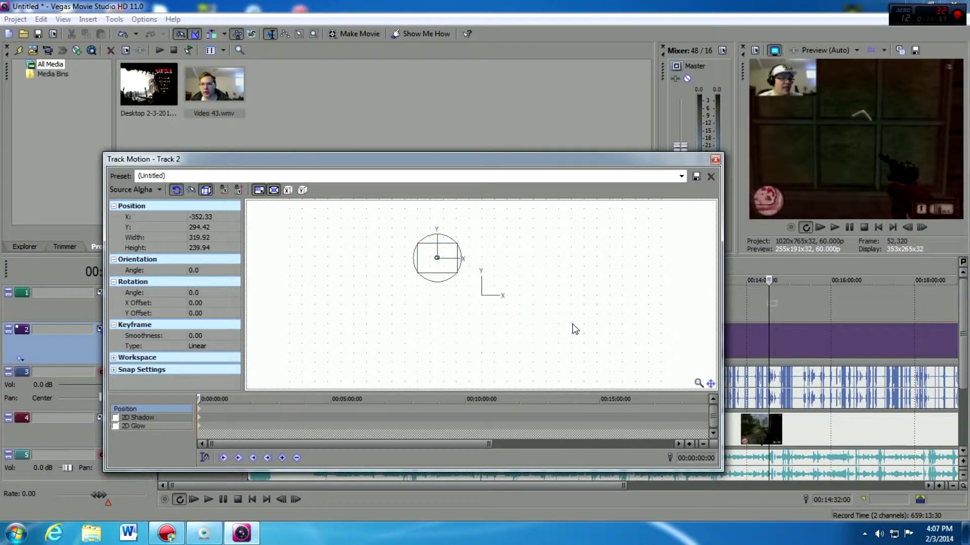
click(716, 161)
Step: Set the preview quality to Best (Full) and check the webcam overlay at several points along the timeline
click(817, 50)
mouse_move(829, 100)
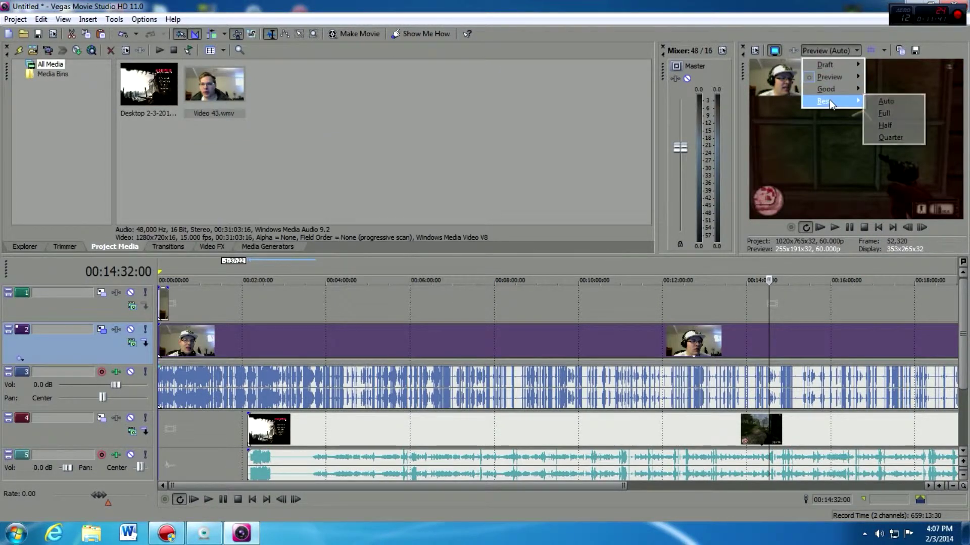
click(905, 113)
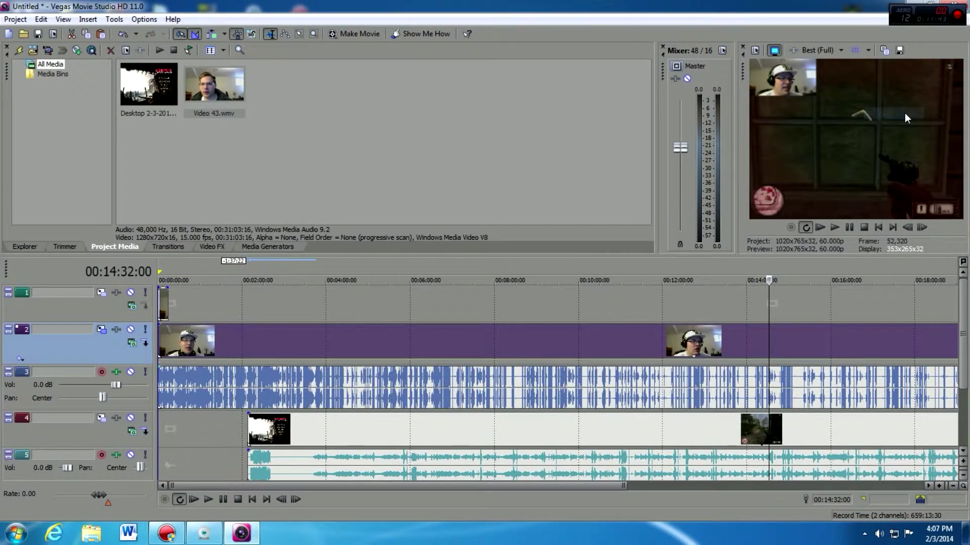
click(675, 261)
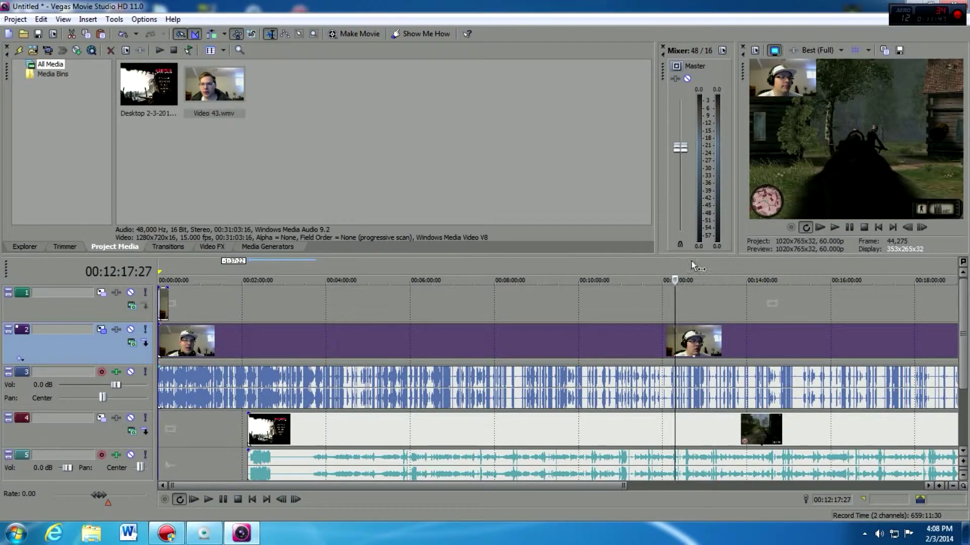
click(628, 261)
click(596, 262)
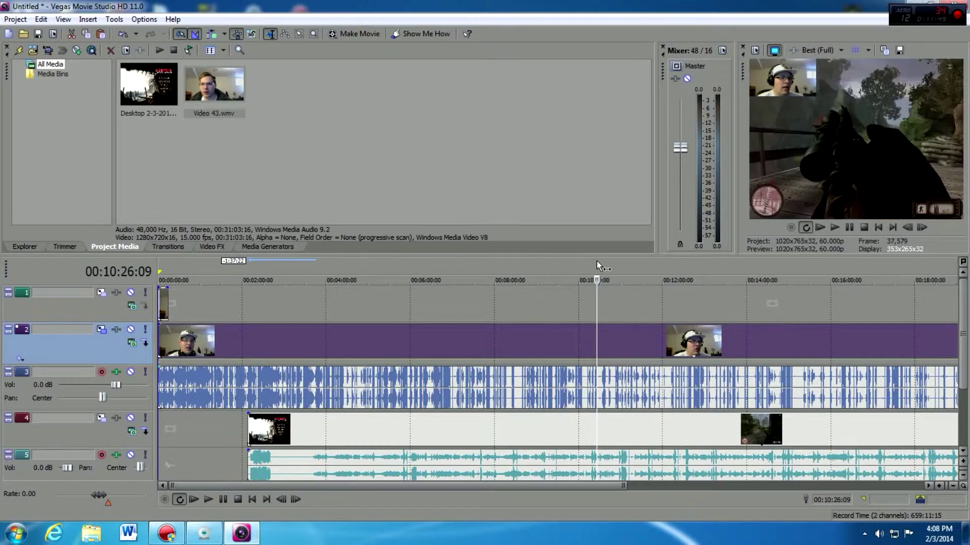
click(235, 276)
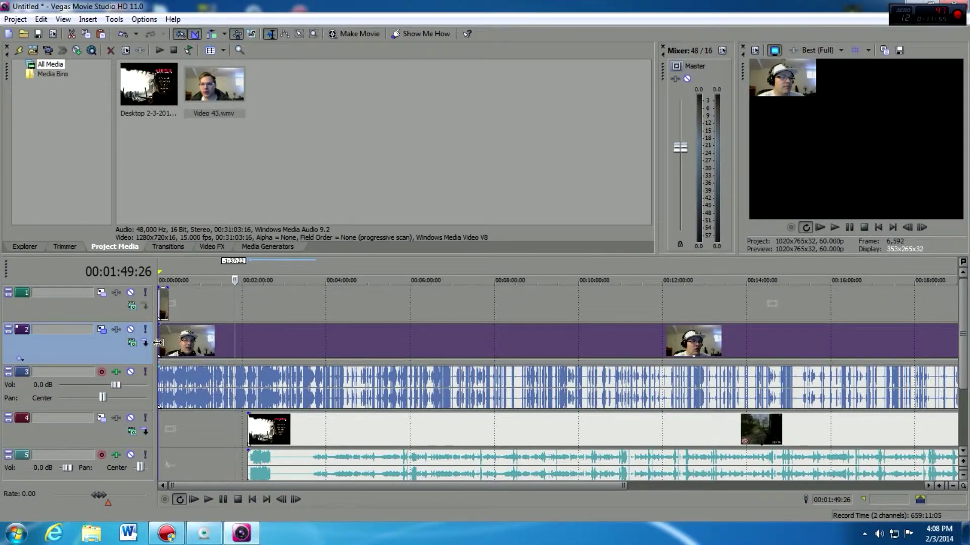
Step: Trim the start of the webcam clip on track 2 to 00:00:14:21, where the clip on track 1 ends
drag(159, 341, 166, 342)
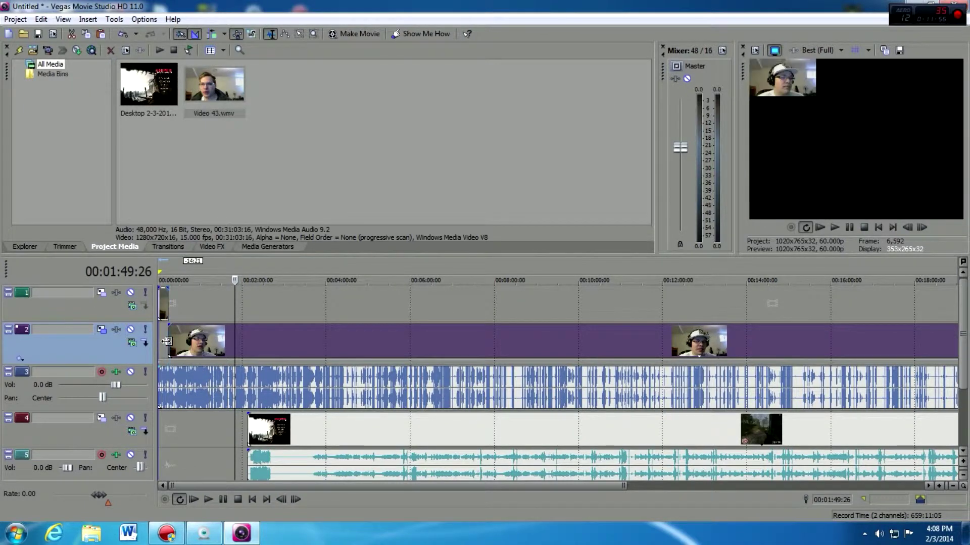
click(170, 301)
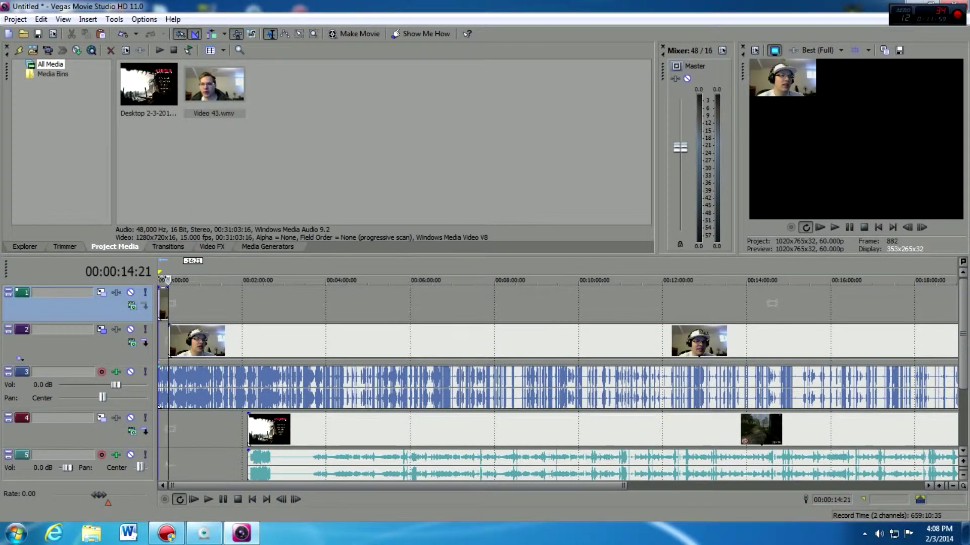
Step: Move the gameplay clip and its audio on tracks 4 and 5 to start at 00:00:14:21, in line with the webcam overlay
scroll(184, 310, up, 6)
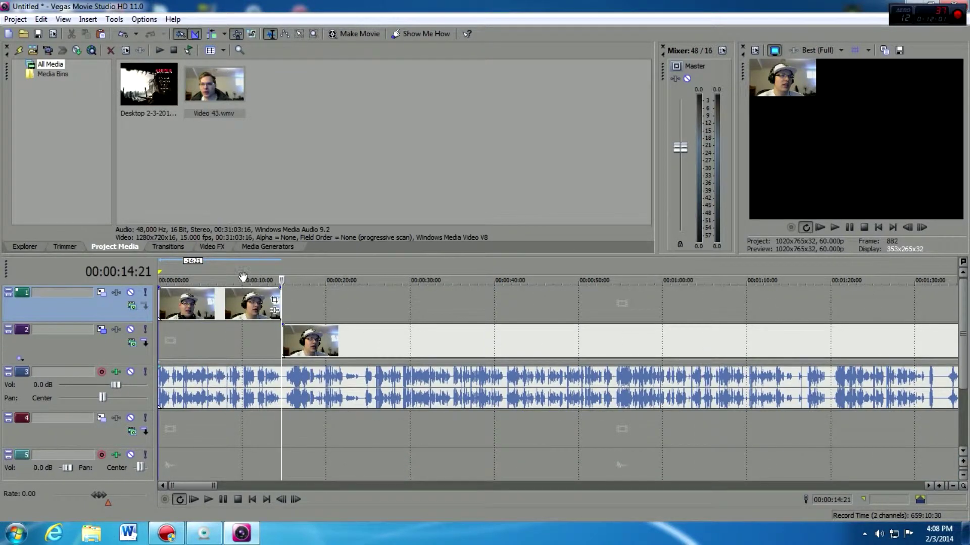
click(251, 268)
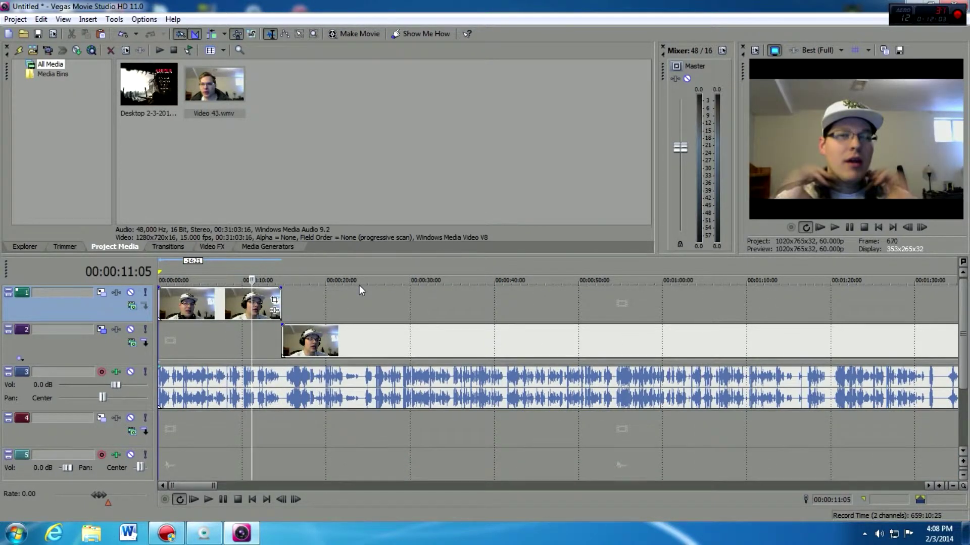
key(space)
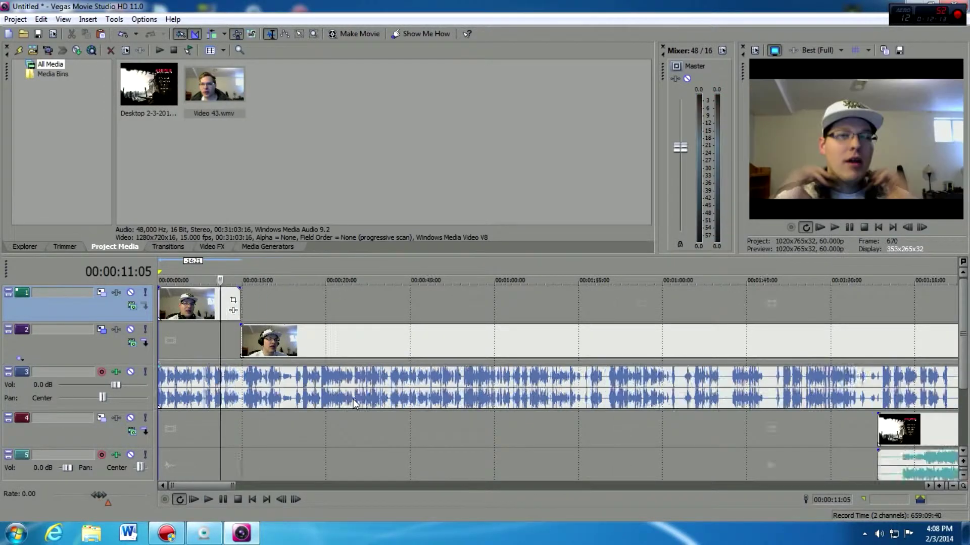
drag(949, 435, 295, 443)
click(199, 436)
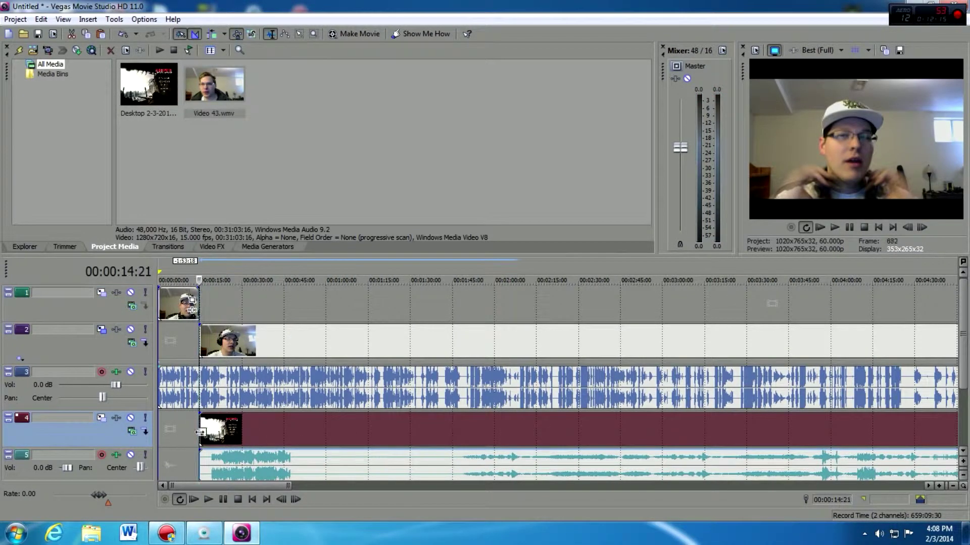
Step: Mute the webcam audio on track 3 and play the gameplay from 00:00:14:21, checking several points up to about 00:00:46
click(130, 372)
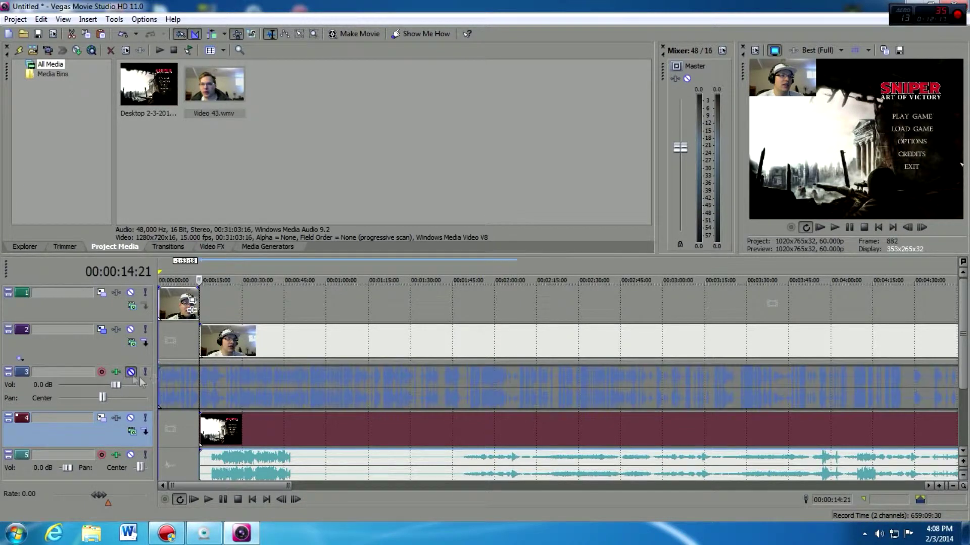
scroll(259, 408, up, 5)
key(space)
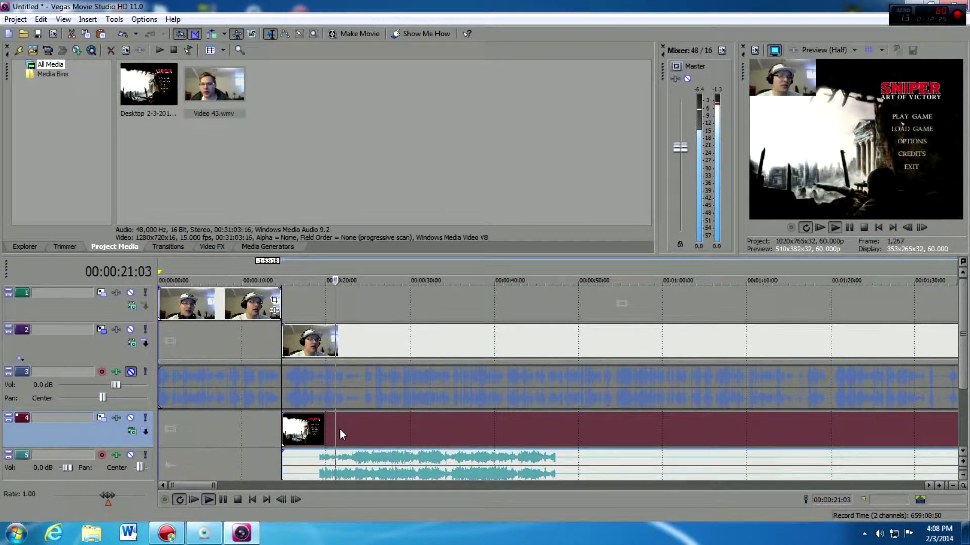
click(399, 266)
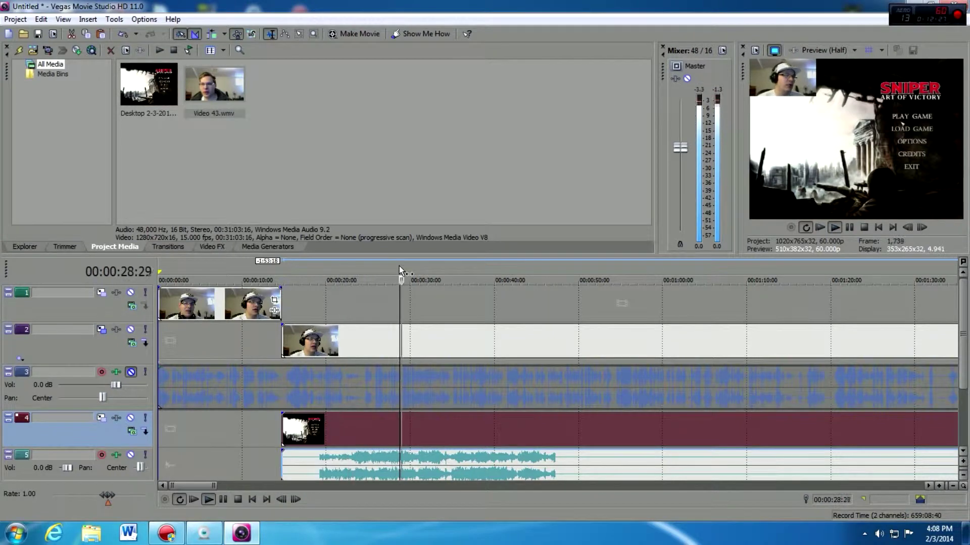
click(436, 268)
drag(491, 271, 522, 271)
click(544, 273)
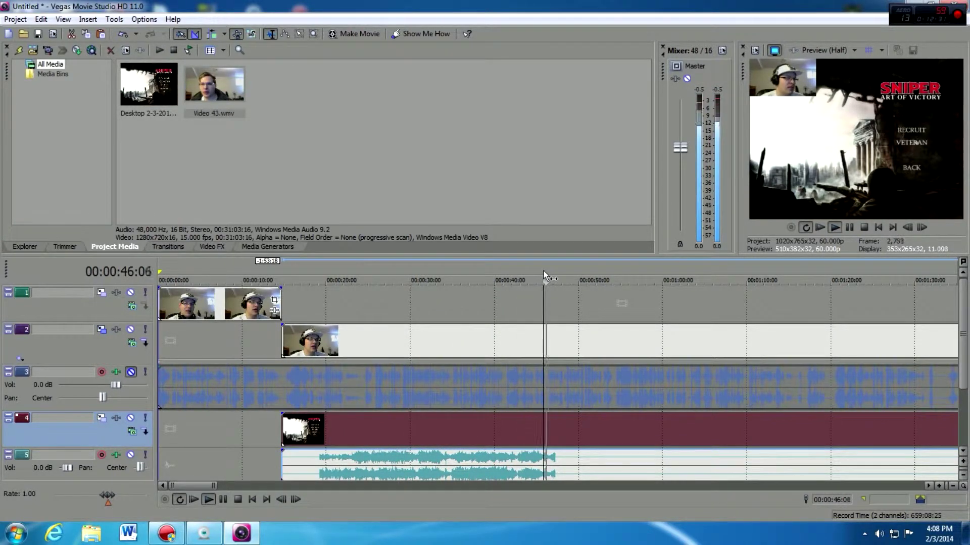
click(524, 272)
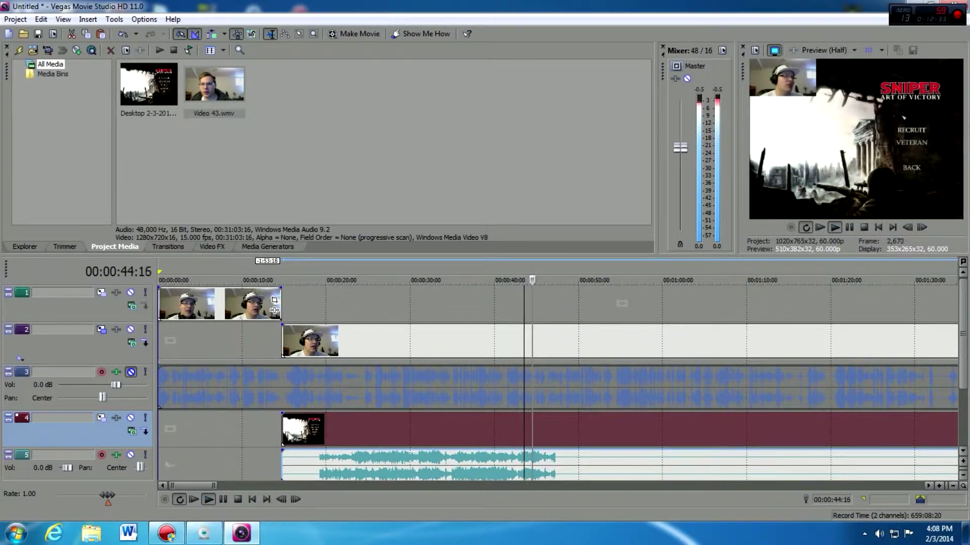
Step: Trim away the gameplay clip's opening seconds, keeping its start at 00:00:14:21, and return the playhead to 00:00:14:01 with playback stopped
mouse_move(282, 420)
mouse_down()
mouse_move(478, 420)
mouse_move(283, 420)
mouse_up()
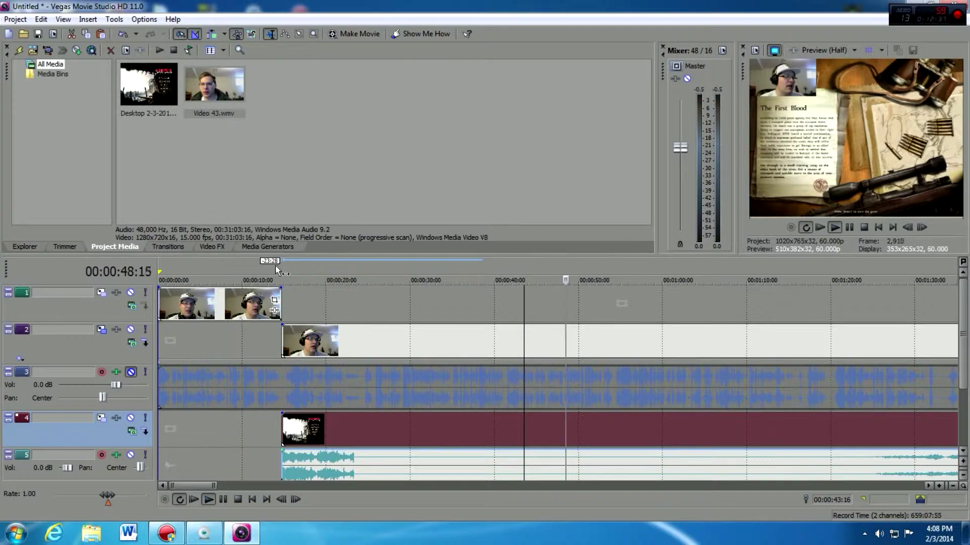
click(275, 395)
key(space)
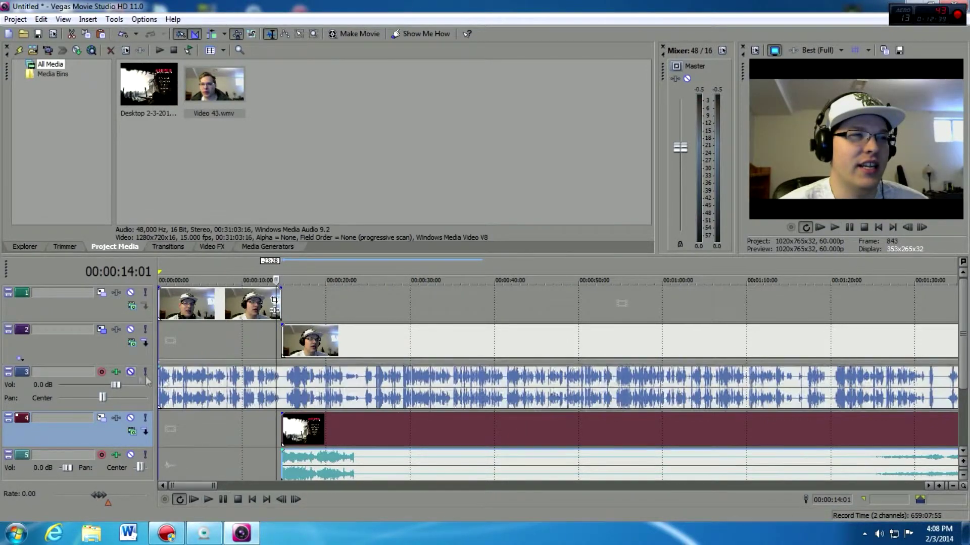
Step: Play across the switch to the overlay and shift the gameplay clip earlier so it starts 1:14 before the webcam overlay
scroll(357, 404, up, 4)
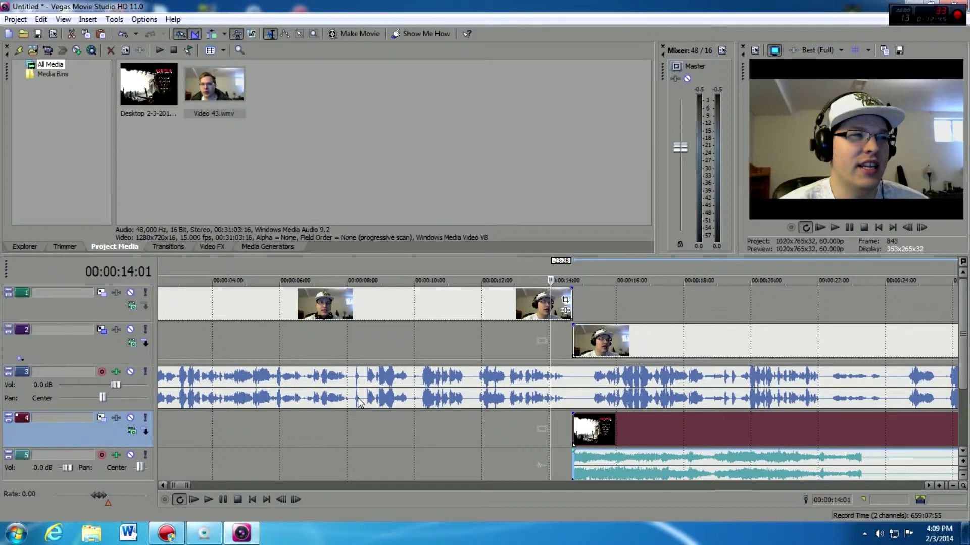
key(space)
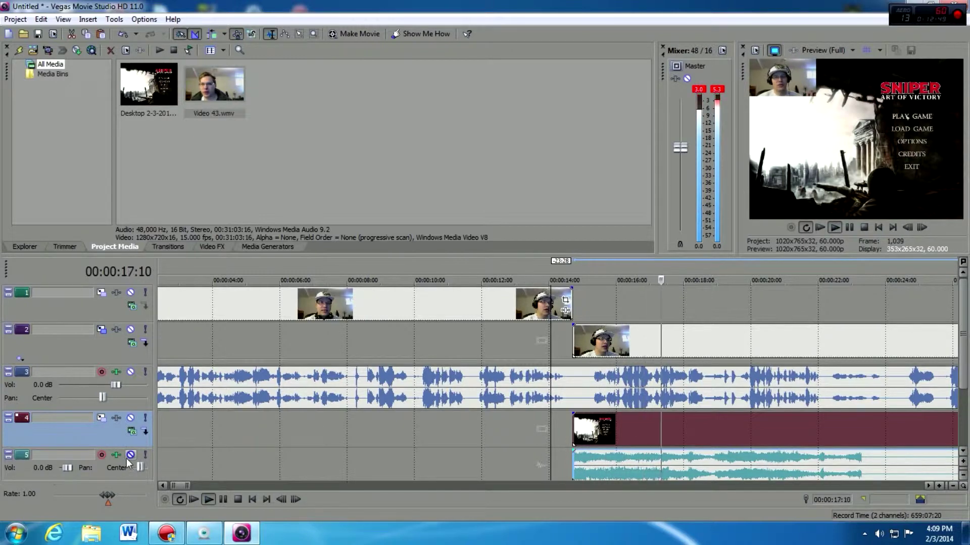
drag(703, 430, 653, 433)
Step: Mark the timeline range from 00:00:15:06 to 00:00:22:02 and play back the section around it
drag(657, 266, 813, 264)
key(space)
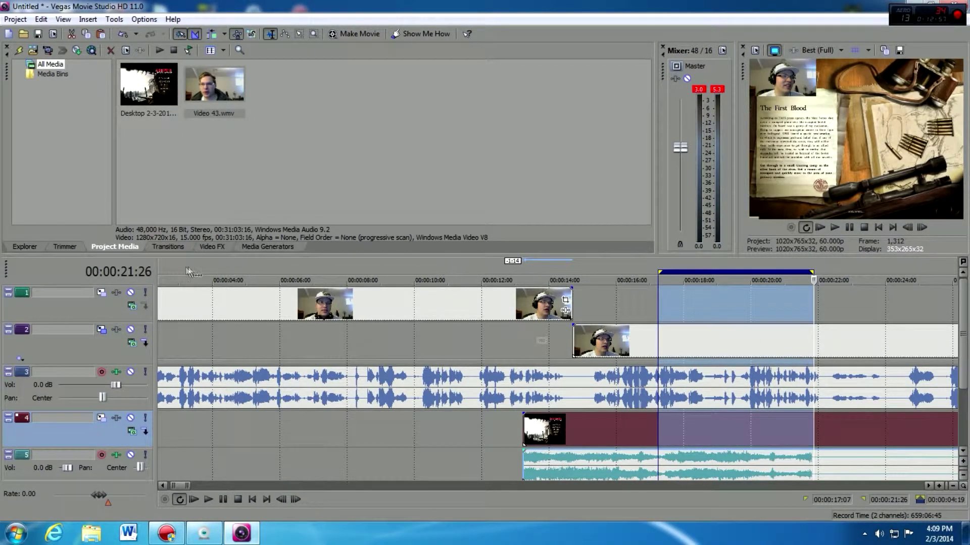
drag(575, 266, 820, 266)
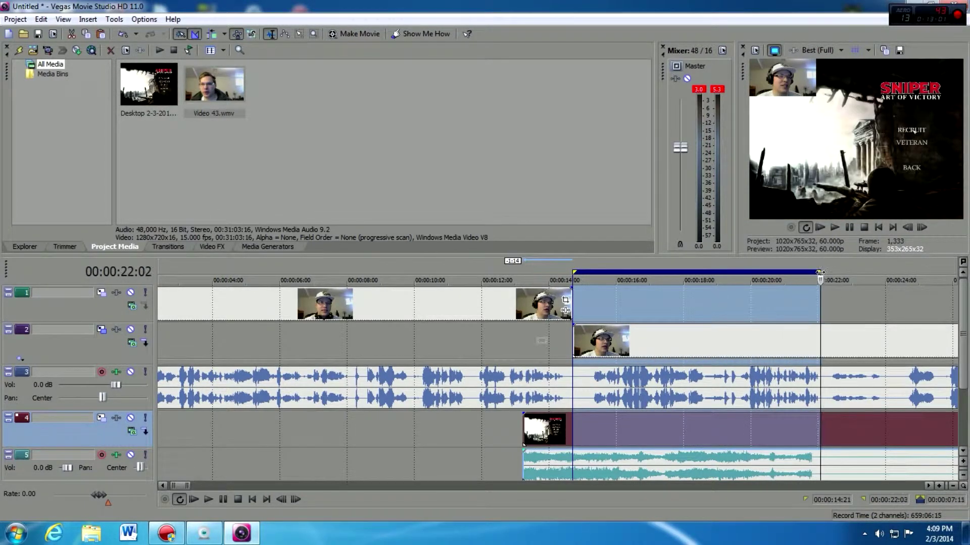
drag(574, 273, 590, 272)
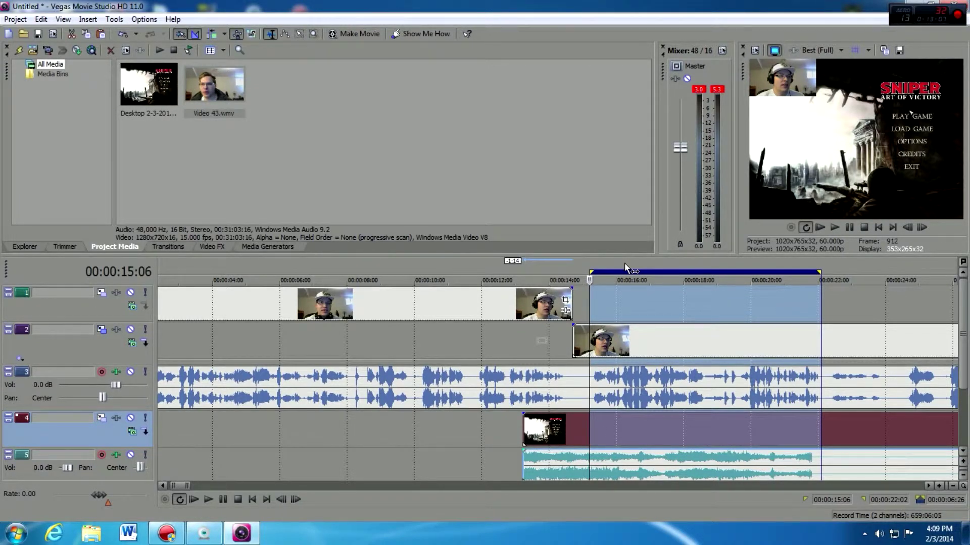
key(space)
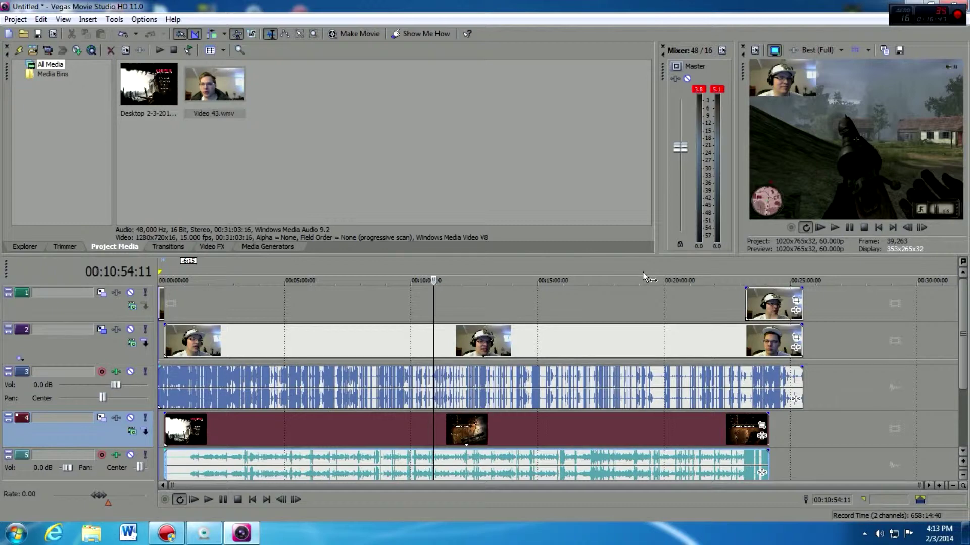
Step: Check the combined video at several points from 00:16:22:03 to the end of the webcam clips at 00:25:30:04
click(572, 258)
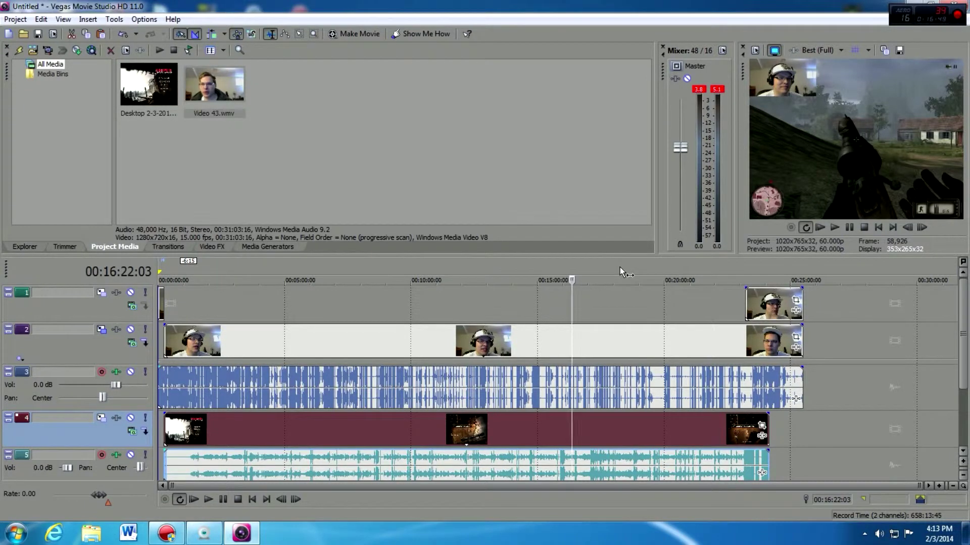
click(620, 266)
click(650, 263)
click(708, 262)
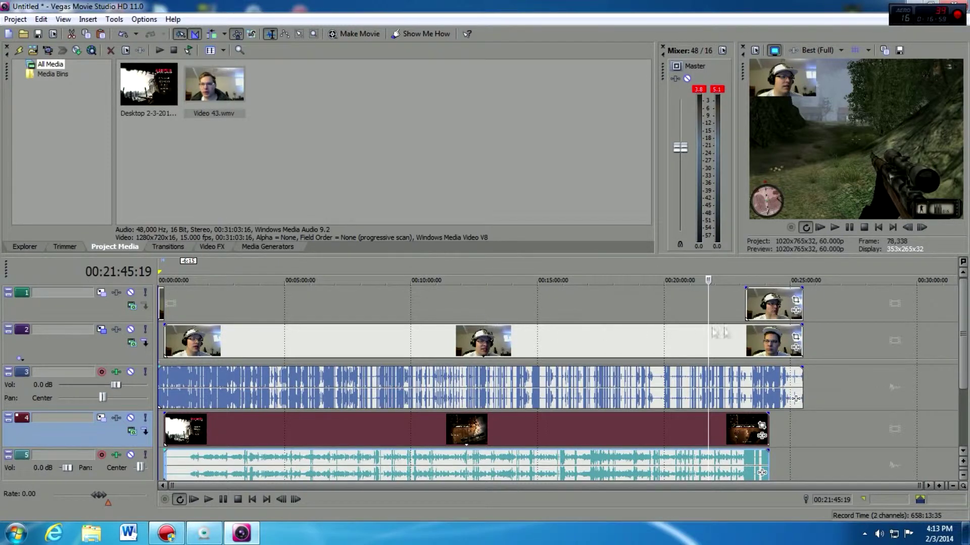
click(412, 269)
click(801, 272)
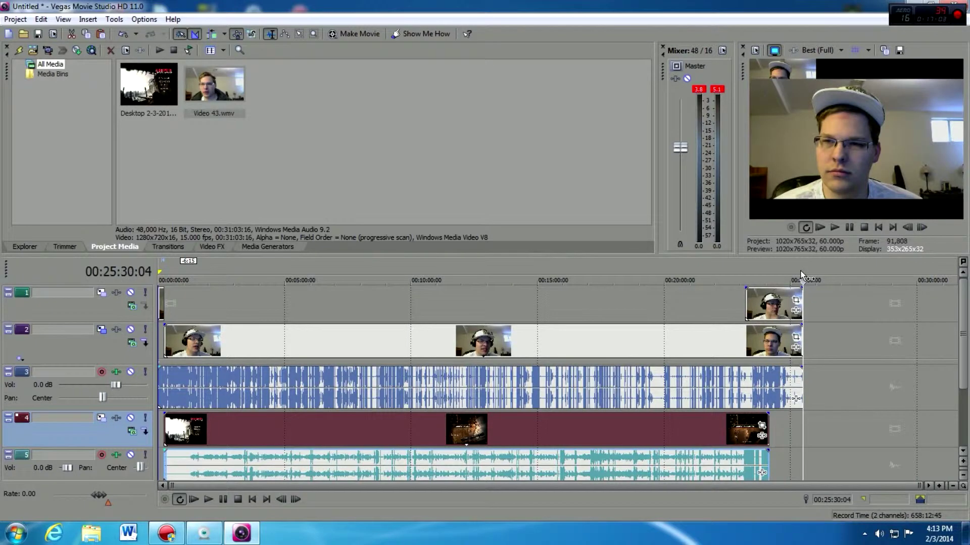
Step: Check the webcam overlay against the gameplay at several points between 00:05:40:23 and 00:09:52:13
click(407, 264)
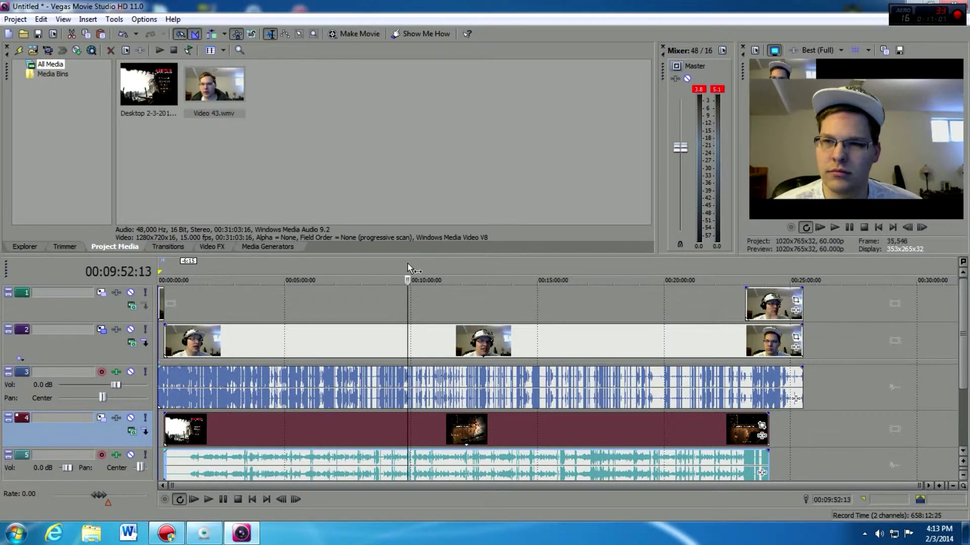
click(363, 263)
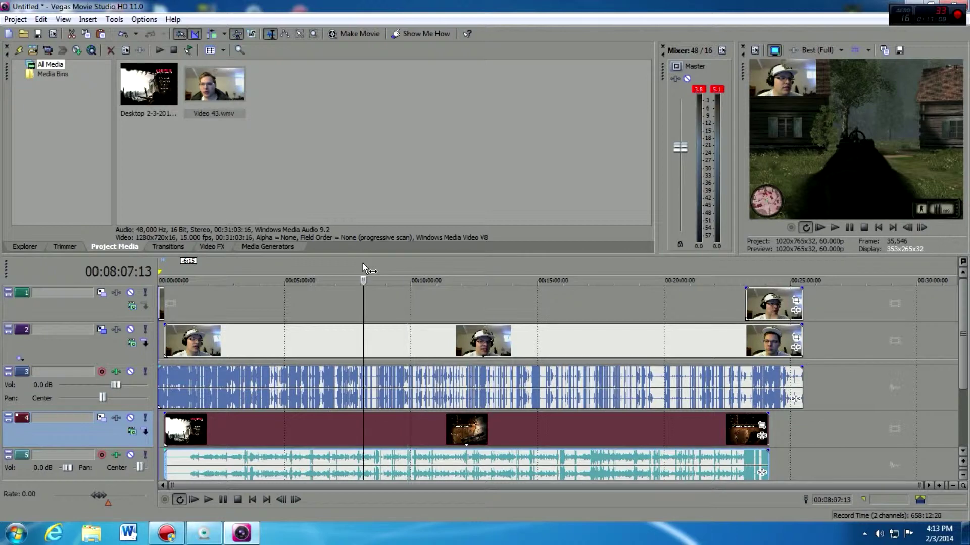
click(335, 263)
click(302, 263)
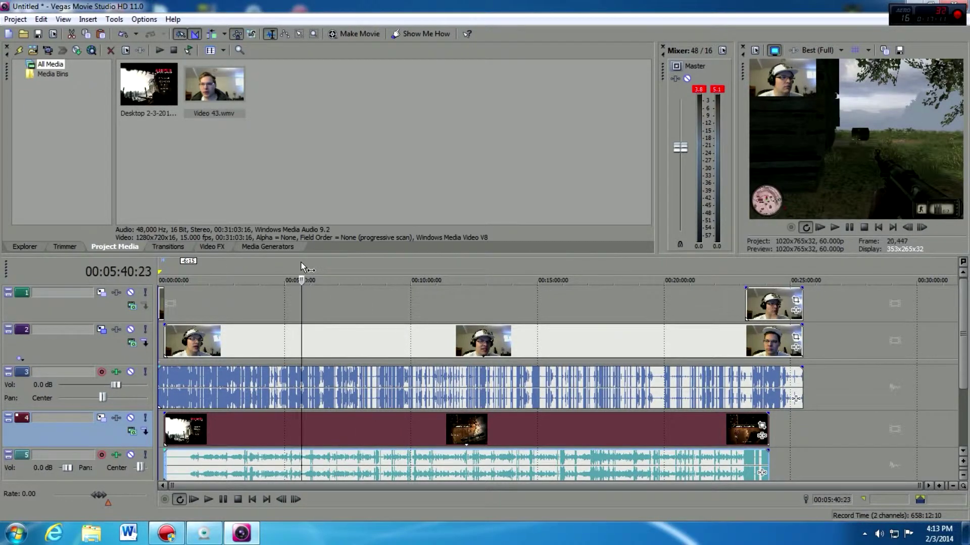
click(332, 263)
click(346, 263)
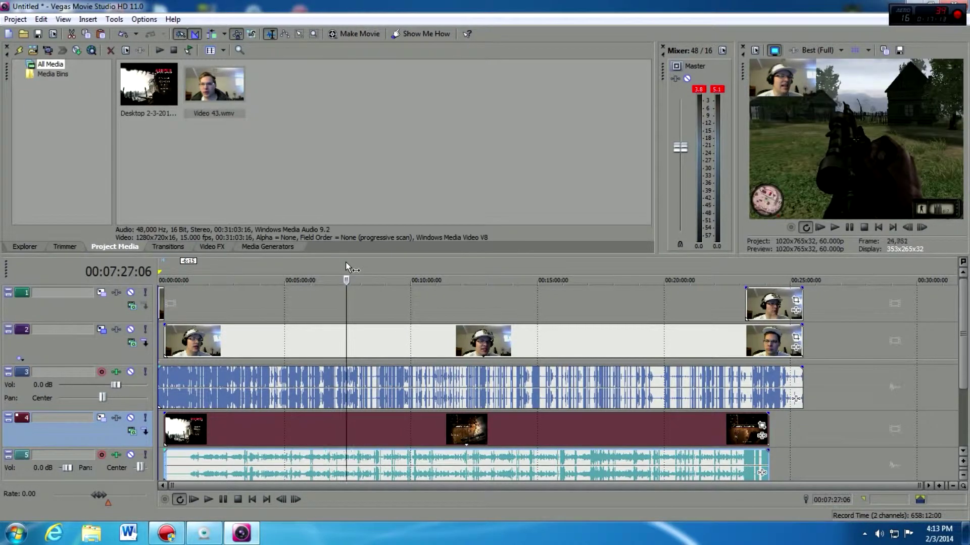
click(370, 263)
click(380, 263)
click(368, 264)
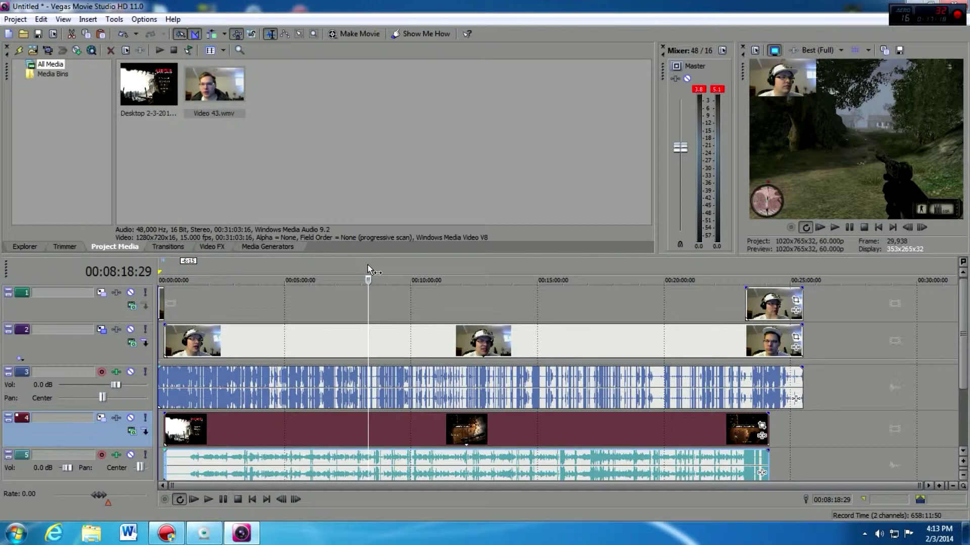
Step: Examine the overlay and gameplay frames at successive points from 00:12:55:01 to 00:19:52:01
click(484, 264)
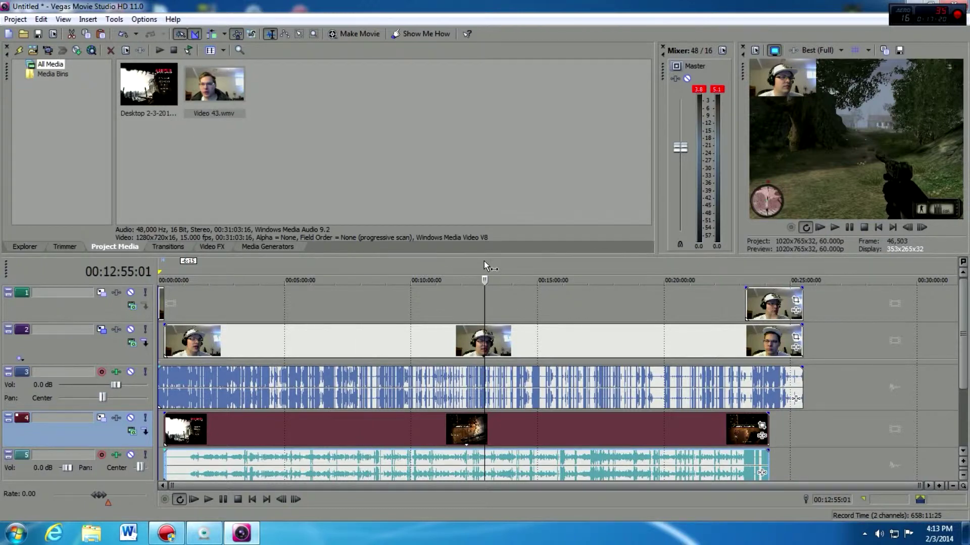
click(522, 264)
click(529, 265)
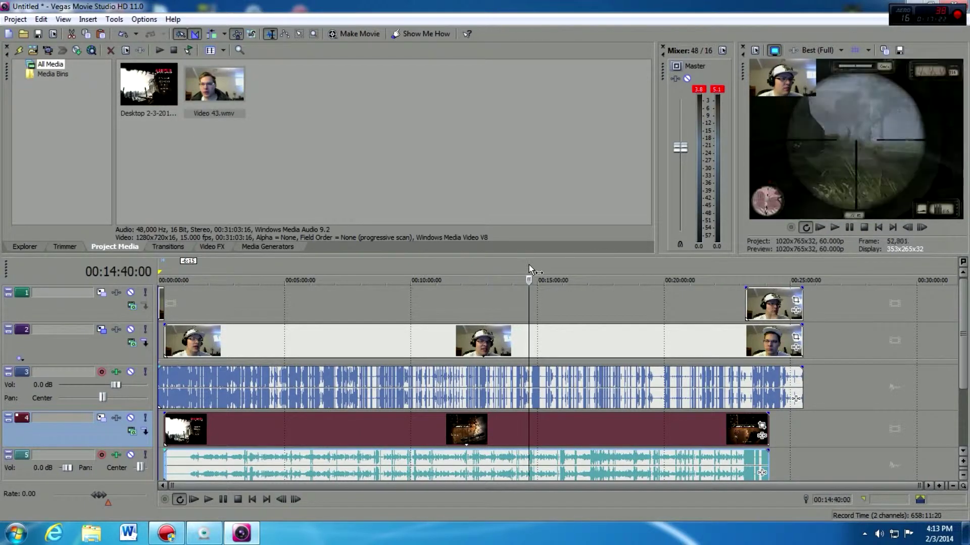
click(563, 266)
click(599, 265)
click(612, 266)
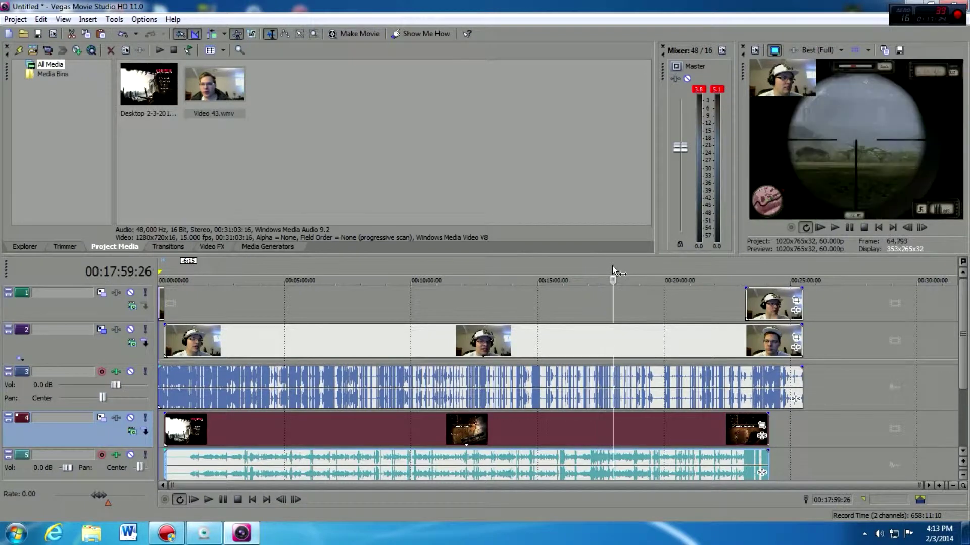
click(638, 265)
click(660, 266)
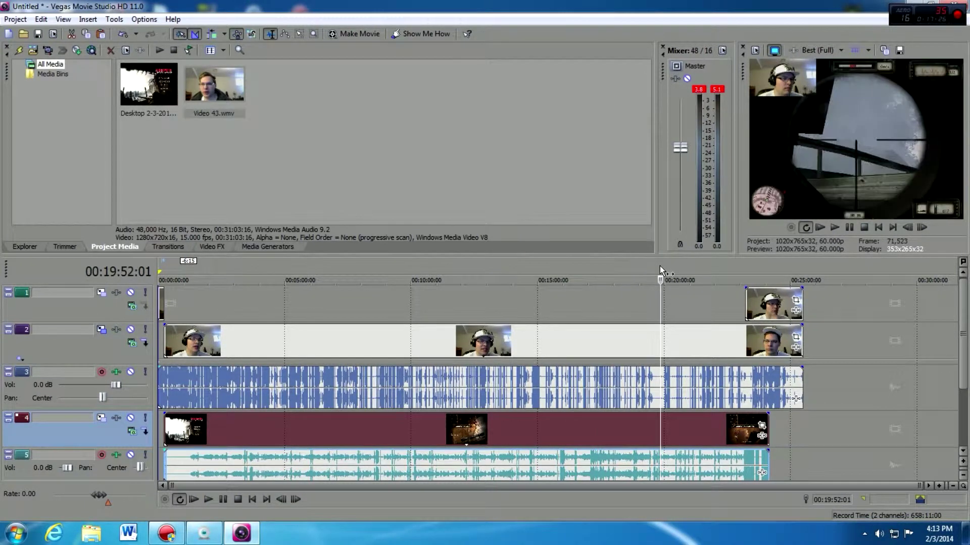
Step: Preview and play the section between about 00:19:37 and 00:21:40 to examine the webcam overlay over the gameplay
click(692, 265)
click(681, 264)
click(690, 265)
click(698, 265)
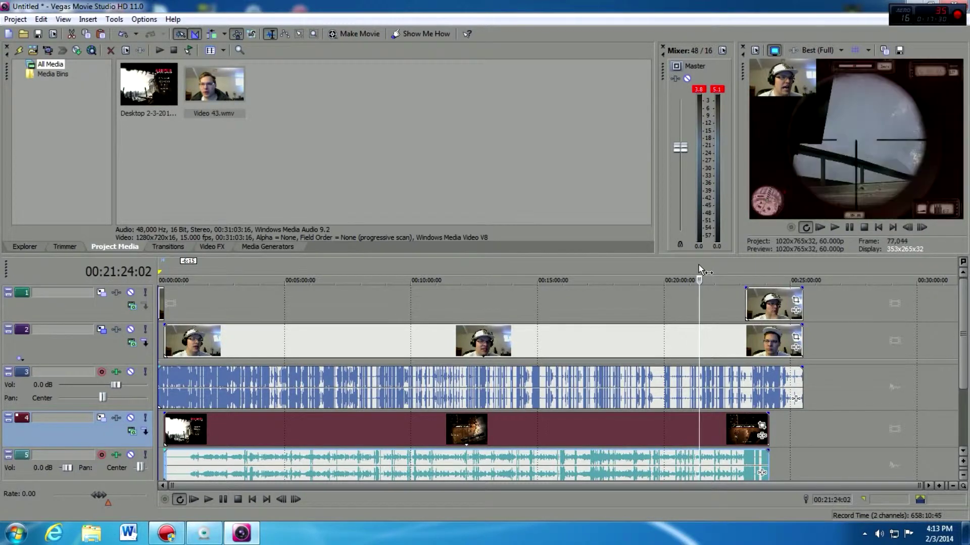
click(678, 265)
click(665, 265)
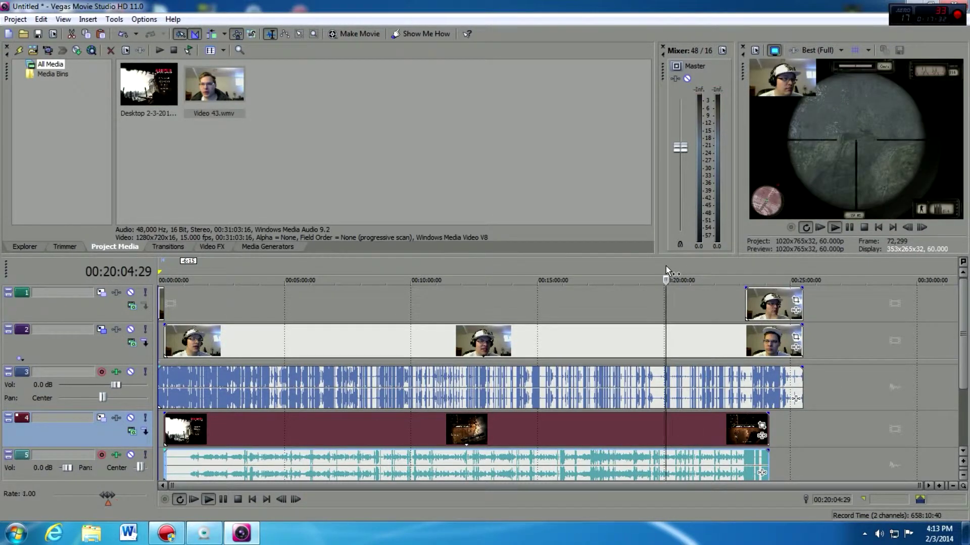
key(space)
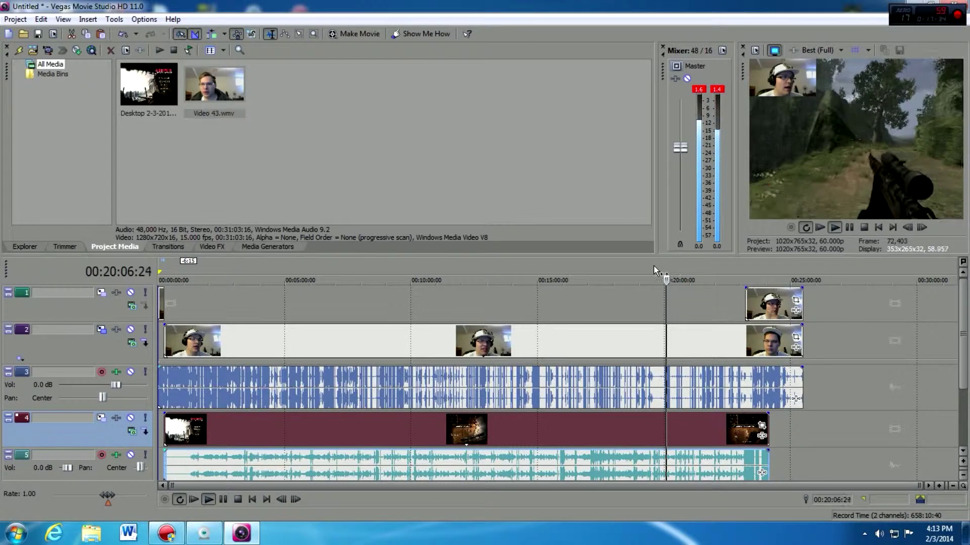
click(653, 266)
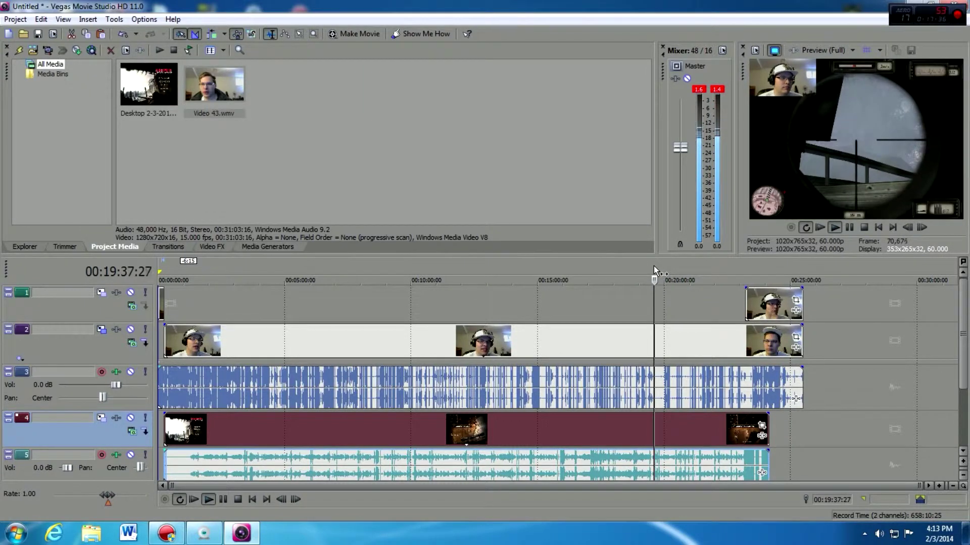
click(678, 267)
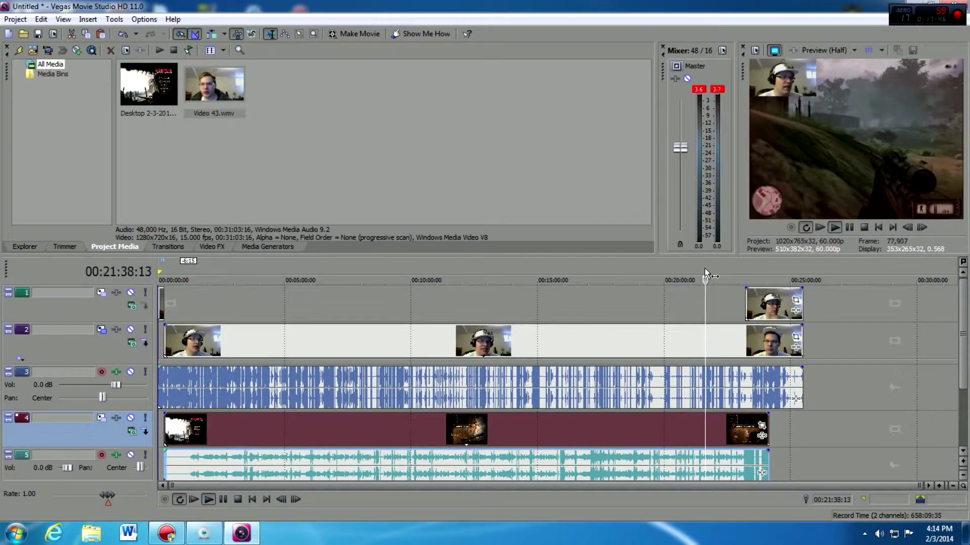
click(705, 270)
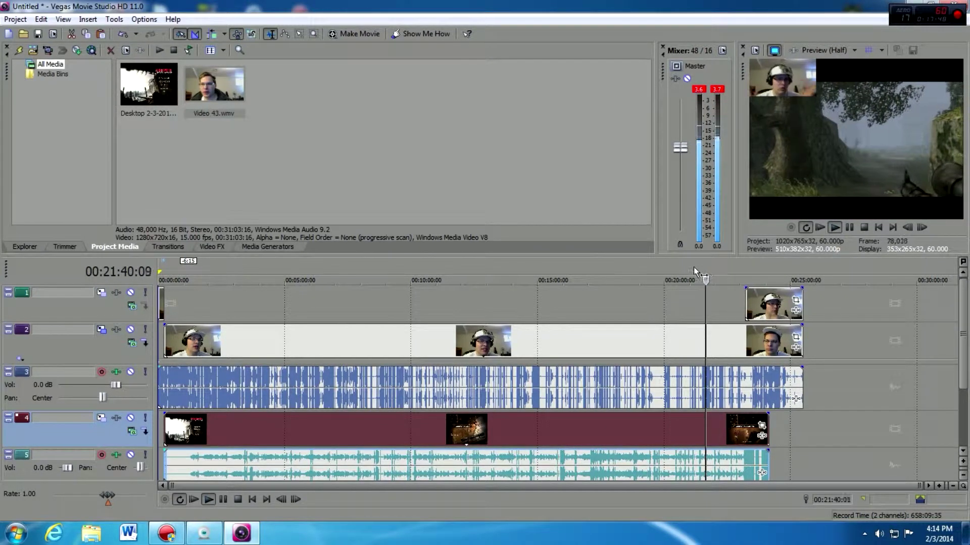
Step: Preview and play the footage between 00:21:11:10 and 00:23:15:06, checking where the webcam overlay gives way to full-screen webcam
click(732, 268)
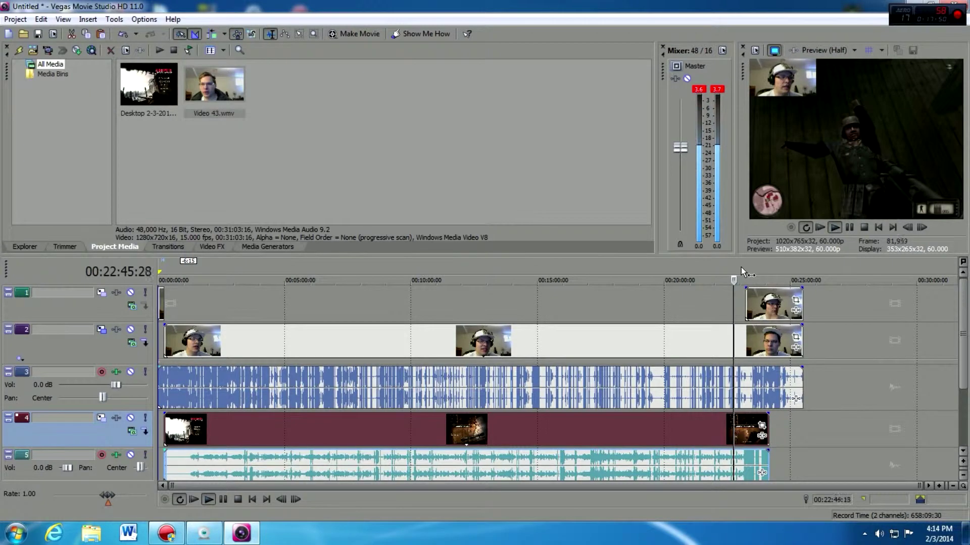
click(745, 267)
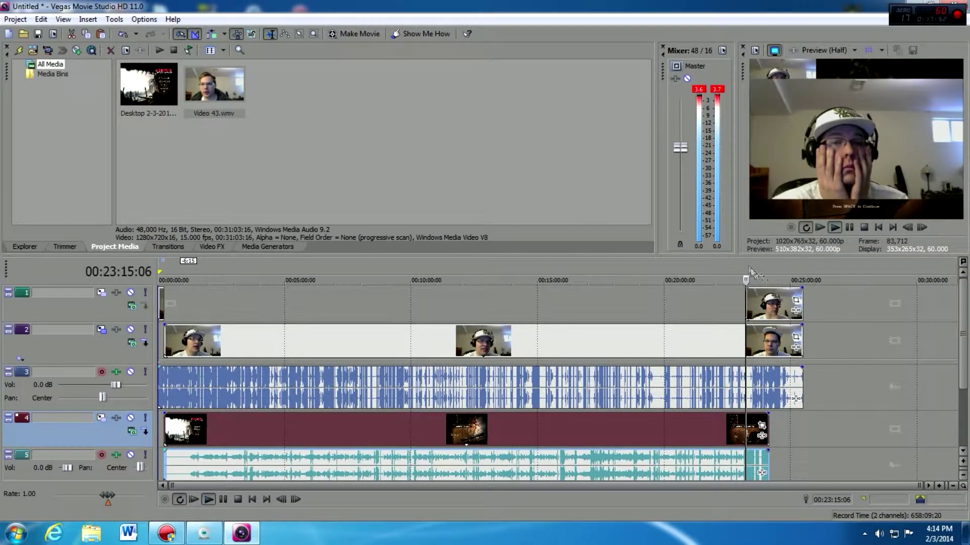
click(723, 273)
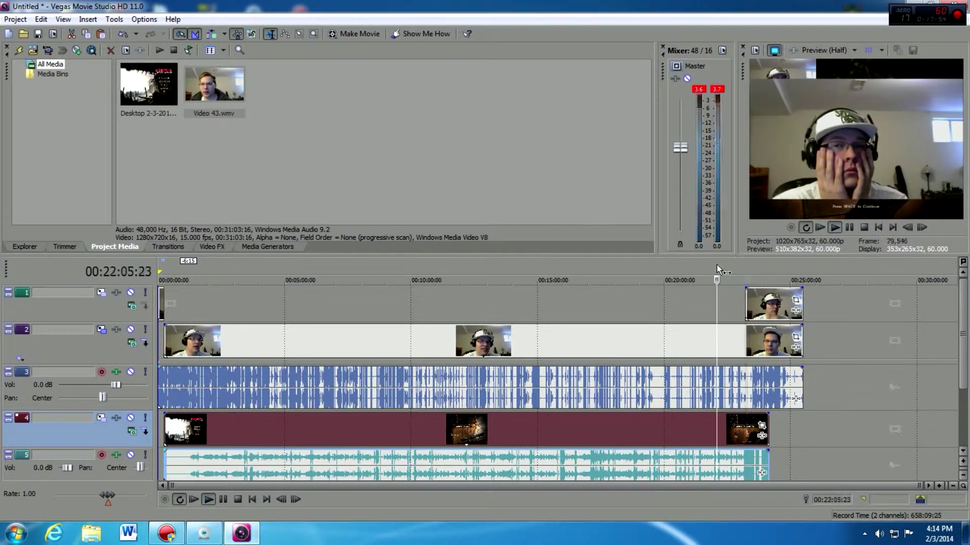
scroll(693, 350, up, 2)
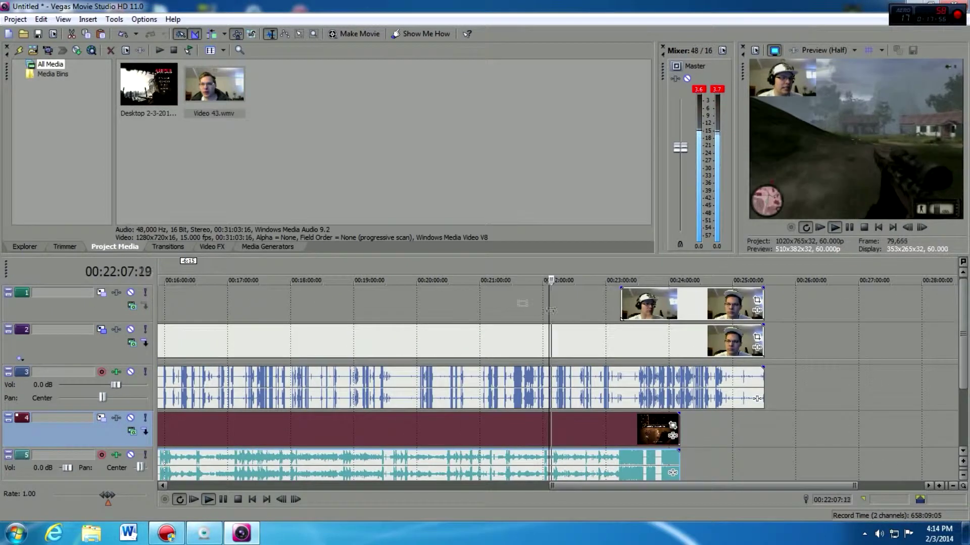
click(509, 260)
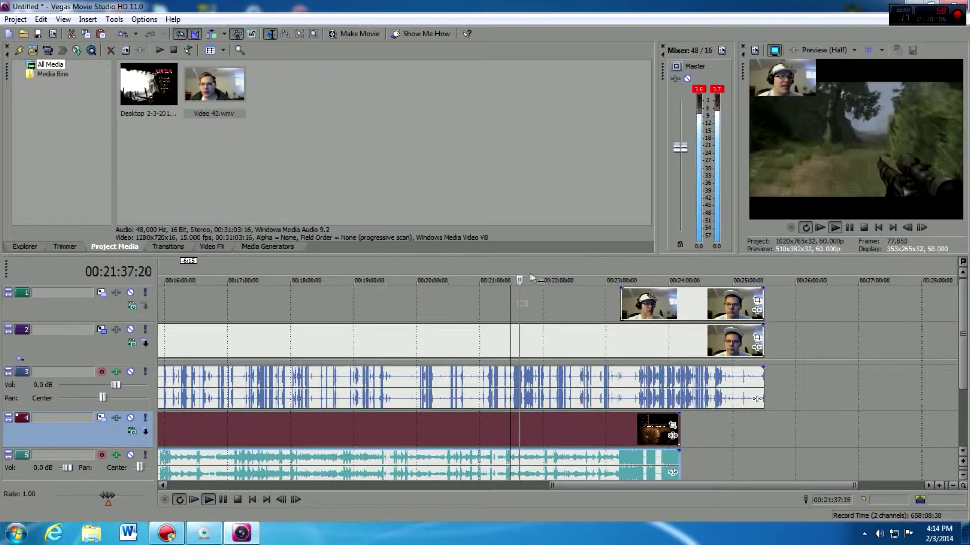
click(492, 266)
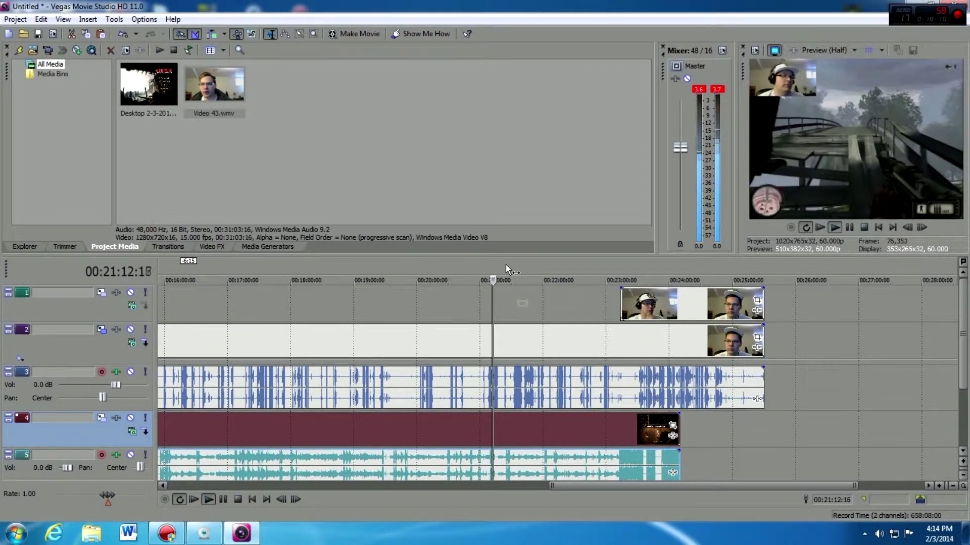
key(space)
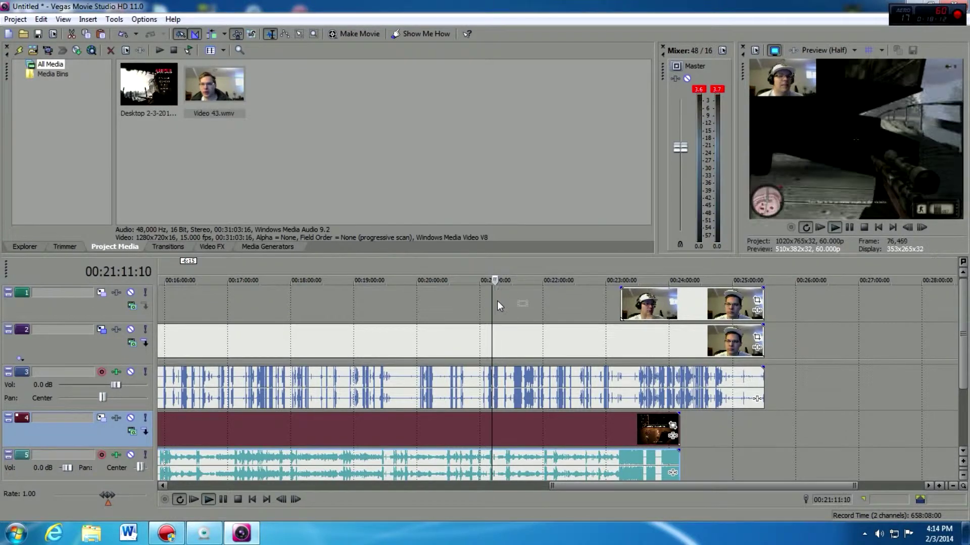
Step: Check the overlay and gameplay frames at several points between 00:06:09:16 and 00:09:46:20
scroll(497, 301, down, 5)
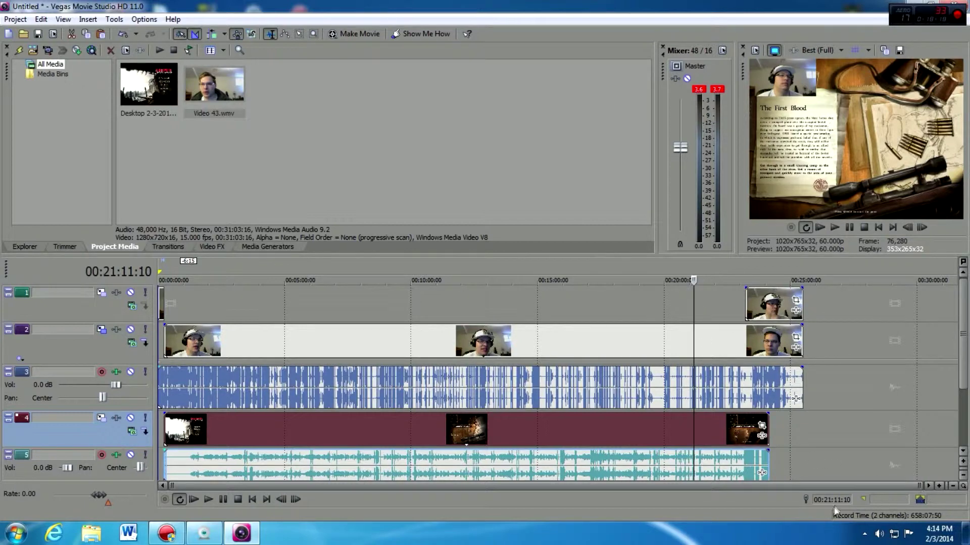
click(405, 267)
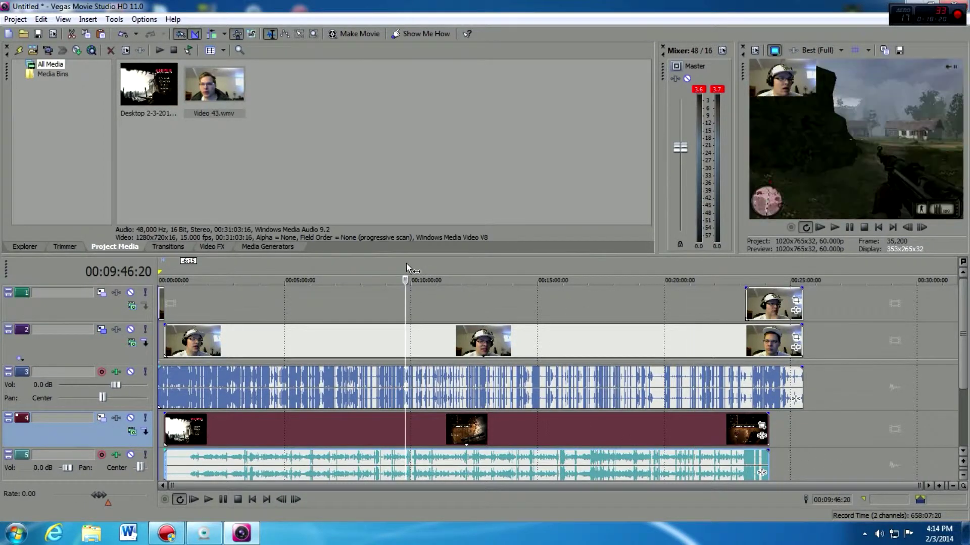
click(366, 265)
click(336, 265)
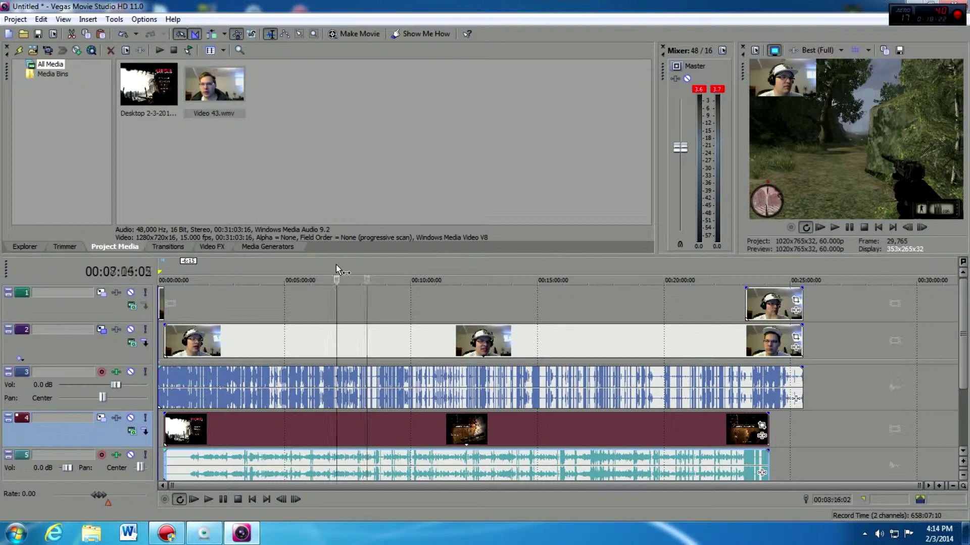
click(314, 265)
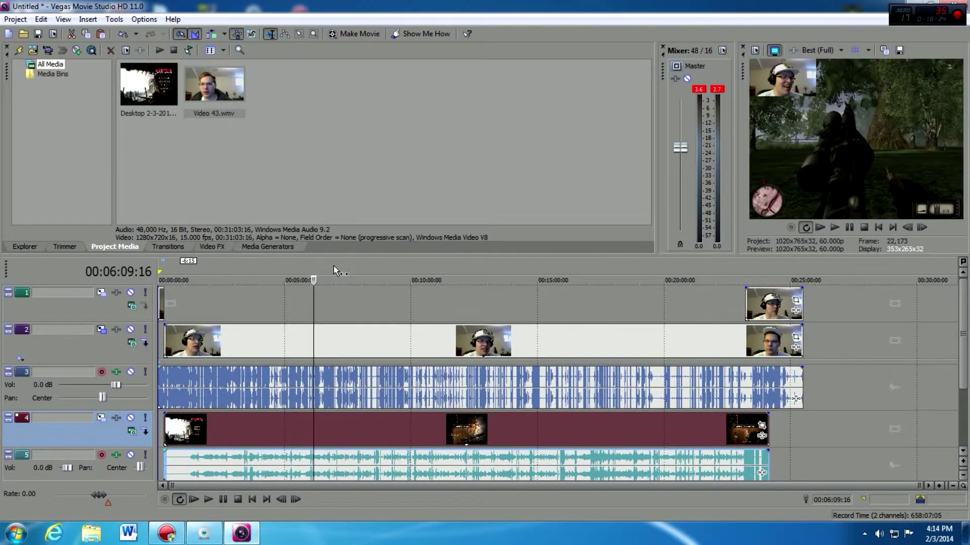
click(334, 266)
click(344, 266)
click(353, 265)
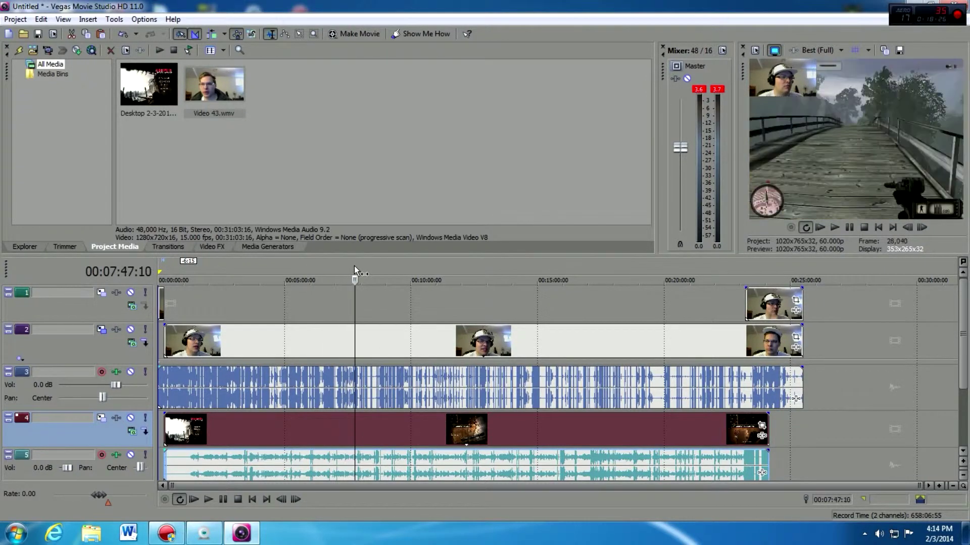
click(341, 265)
Step: Play the wooden bridge section of the gameplay and place the cursor at 00:07:43:17
key(space)
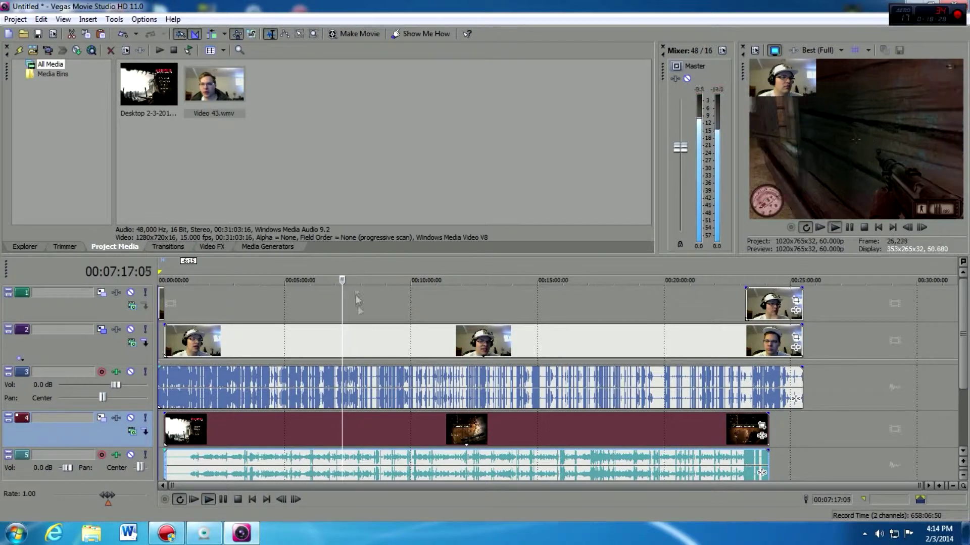
scroll(364, 346, up, 4)
click(569, 268)
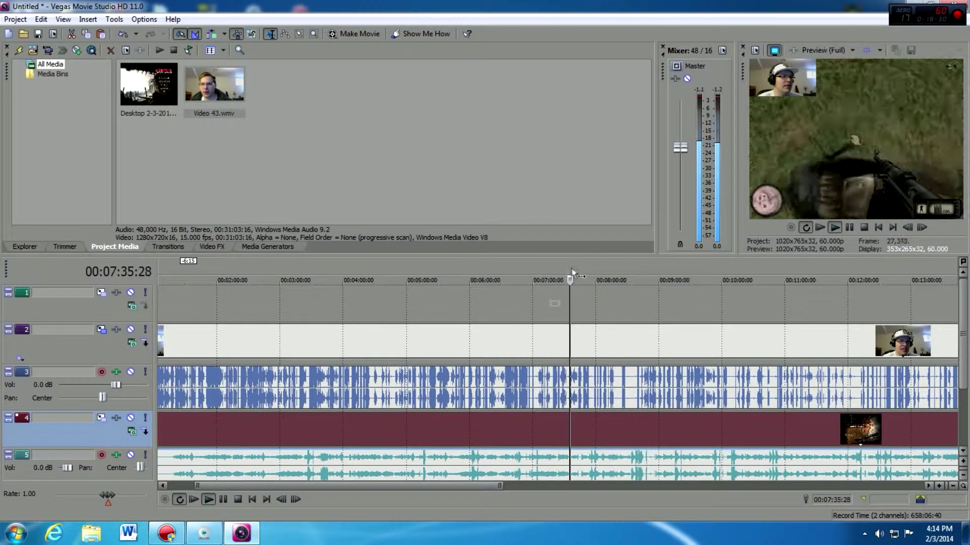
click(583, 270)
click(573, 268)
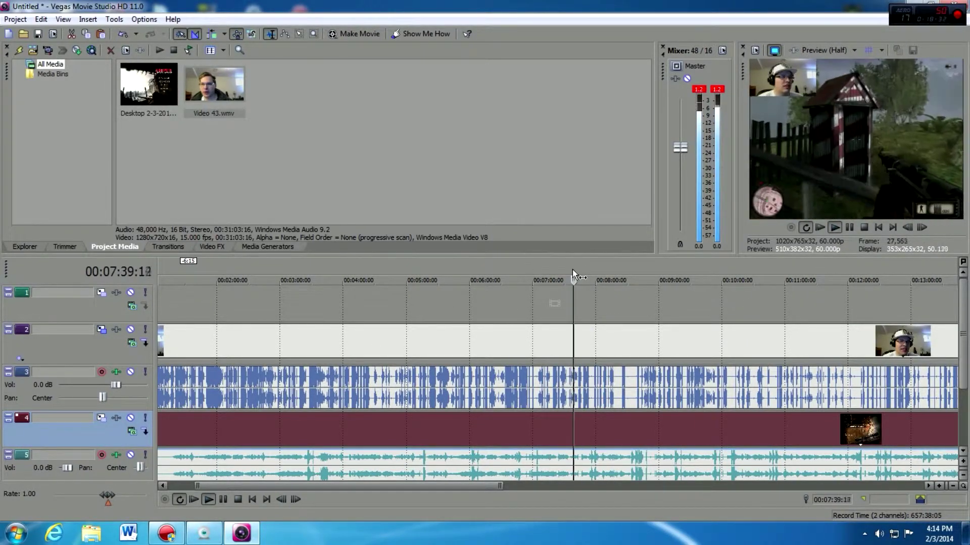
scroll(585, 285, up, 4)
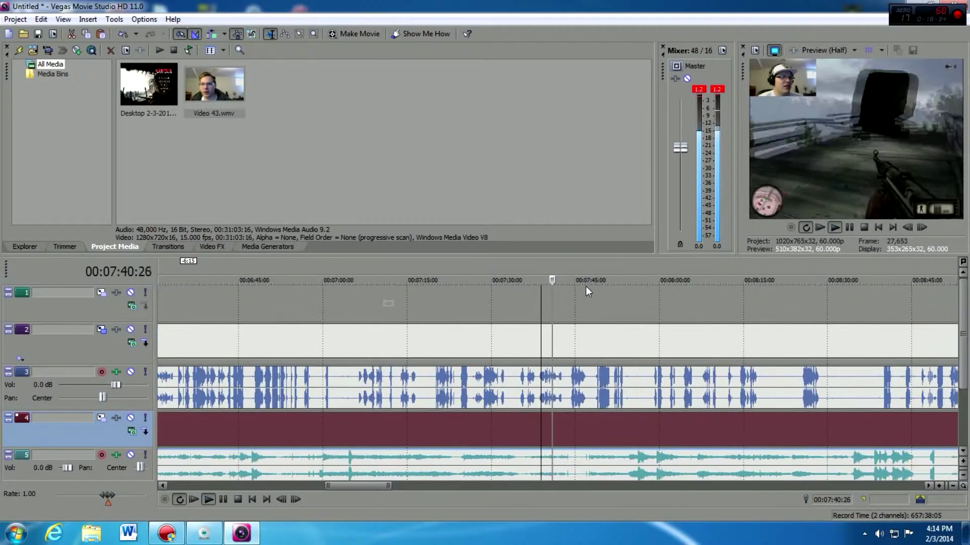
key(space)
click(565, 268)
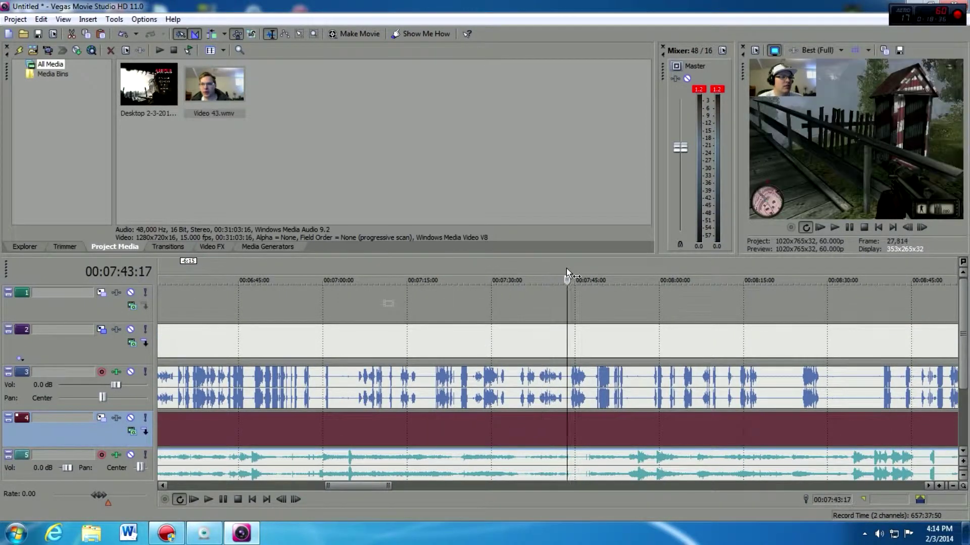
Step: Select the timeline range from 00:07:43:17 to 00:21:11:27
scroll(581, 374, down, 2)
drag(551, 269, 741, 306)
scroll(741, 307, down, 4)
drag(537, 271, 694, 271)
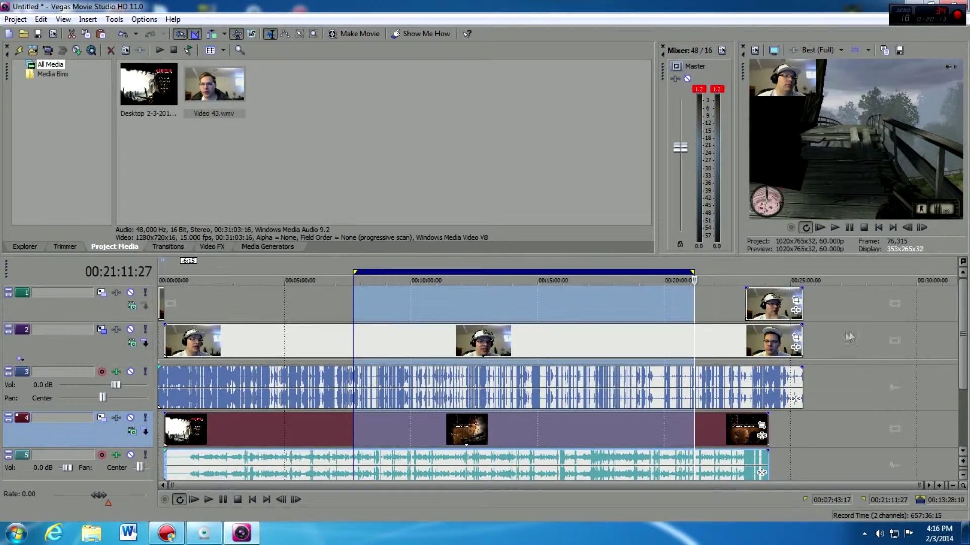
click(830, 335)
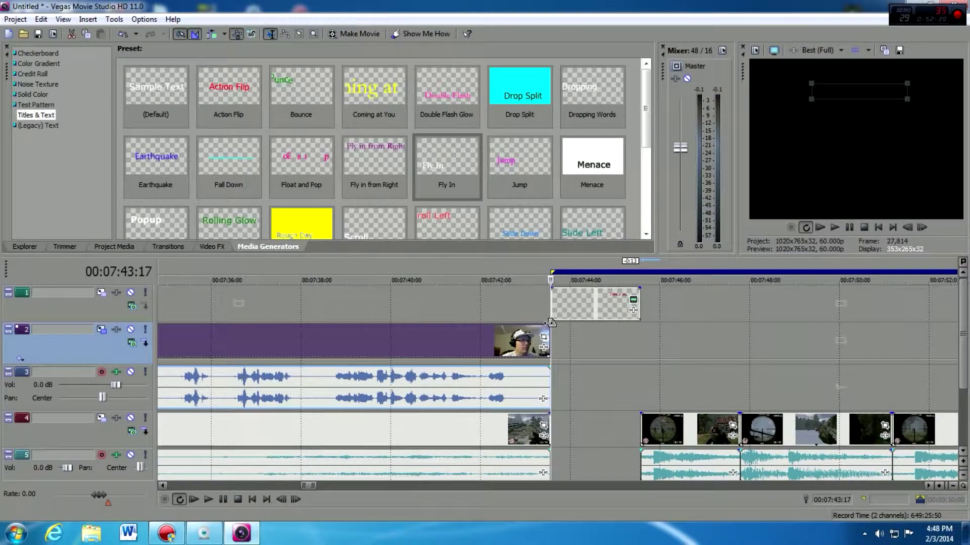
Step: Fade out the webcam and gameplay video and audio from 00:07:42:22, and fade in the gameplay clip after the title up to 00:07:46:12
drag(550, 322, 508, 336)
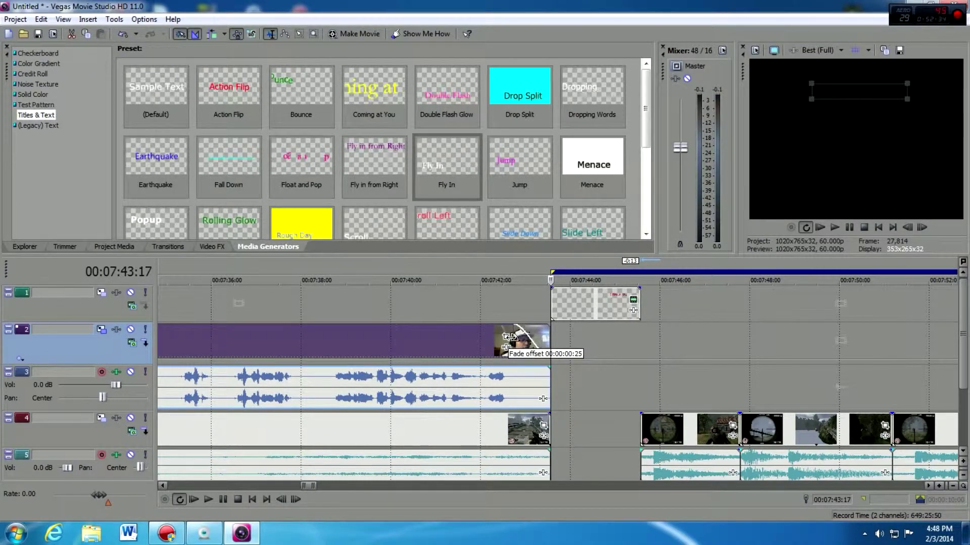
click(506, 337)
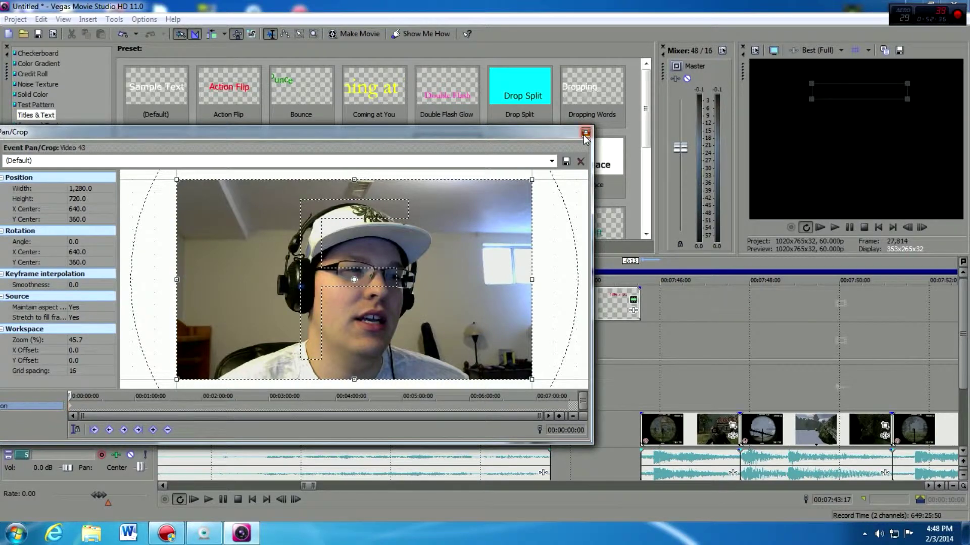
click(585, 132)
click(514, 328)
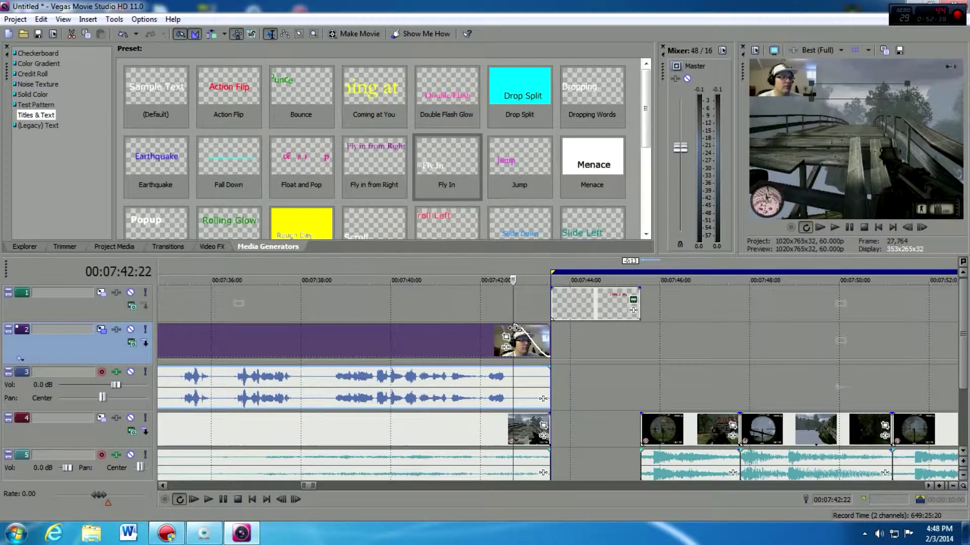
drag(549, 367, 513, 368)
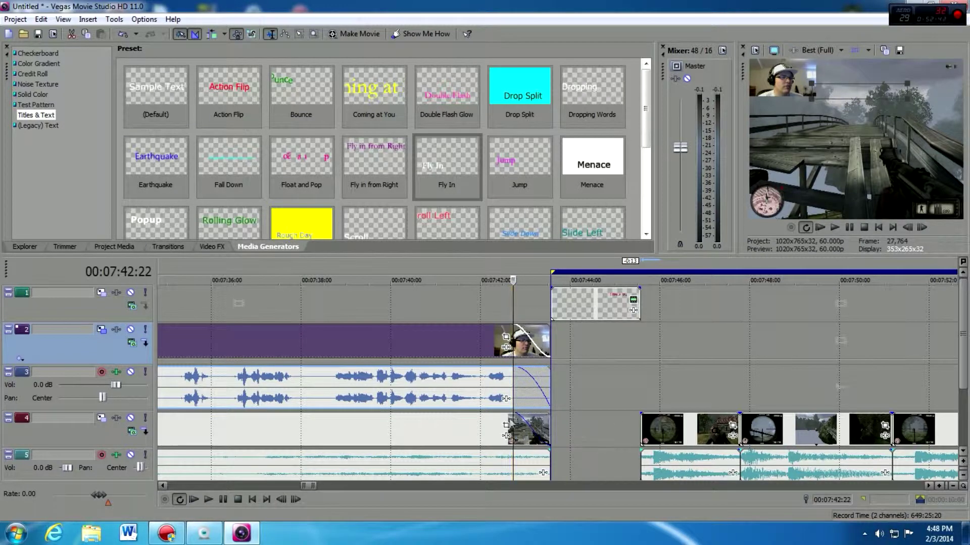
drag(549, 417, 519, 453)
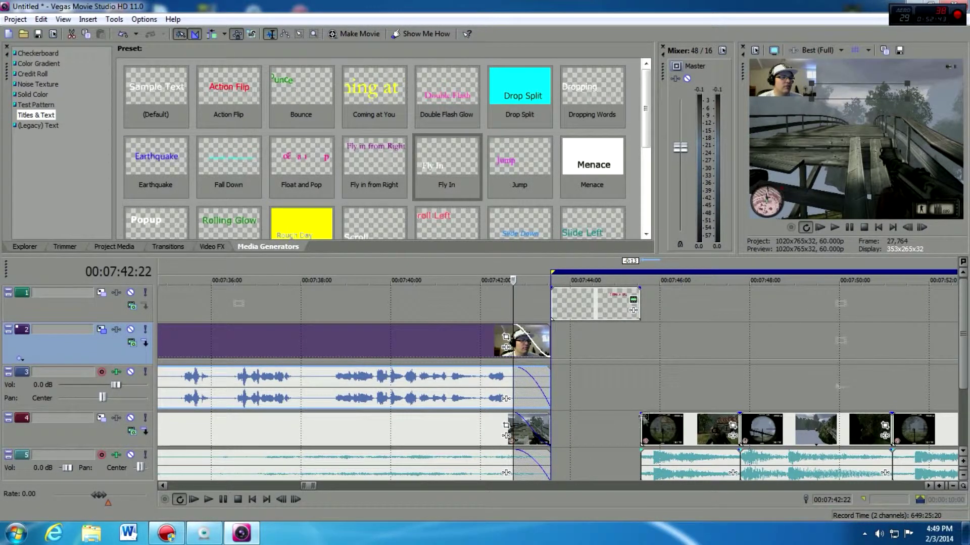
drag(645, 414, 677, 415)
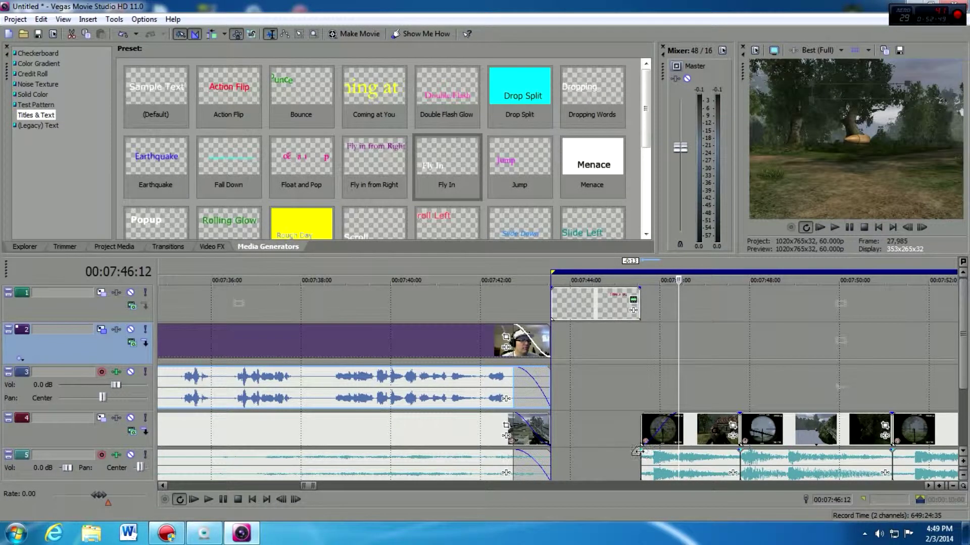
drag(642, 450, 678, 451)
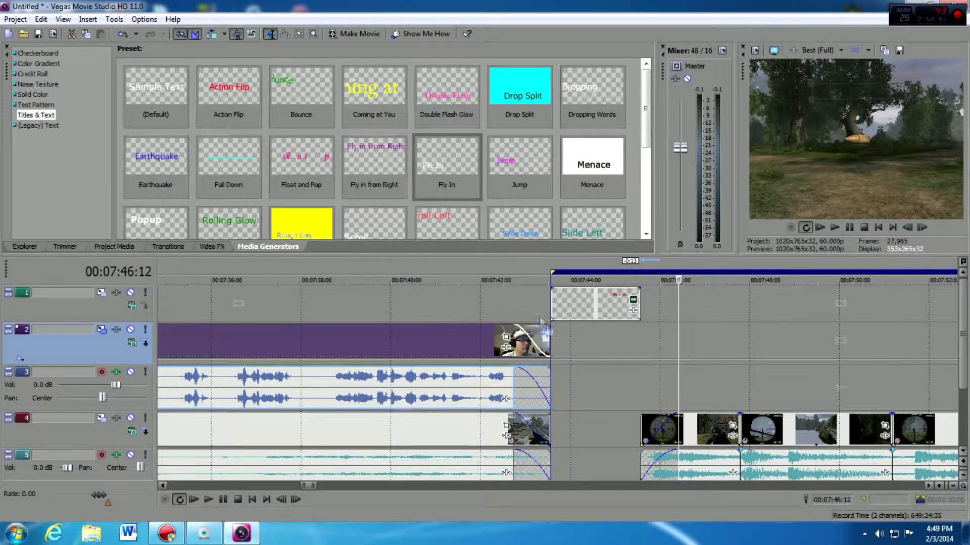
Step: Play the faded transition from 00:07:40:29 and check the short gameplay clips following the title
click(488, 280)
click(435, 268)
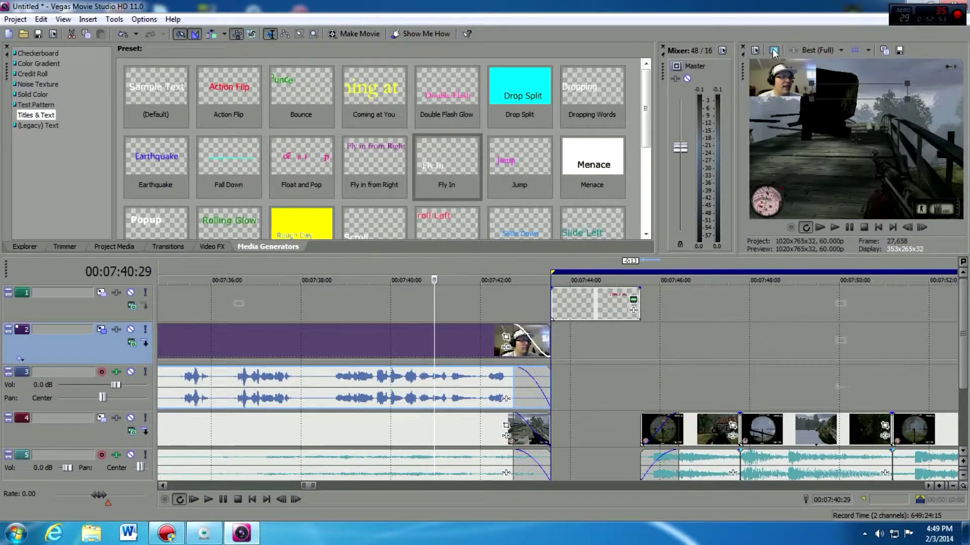
key(space)
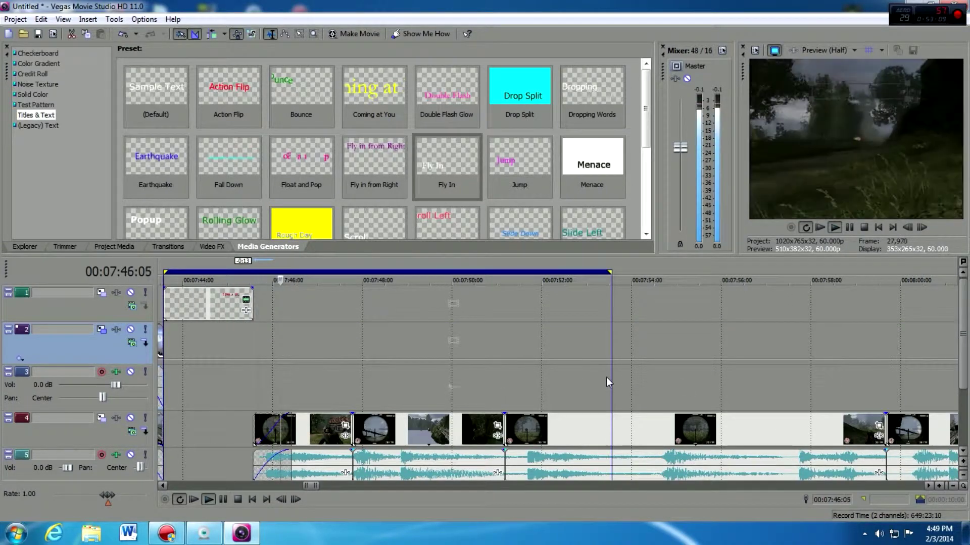
scroll(462, 353, down, 3)
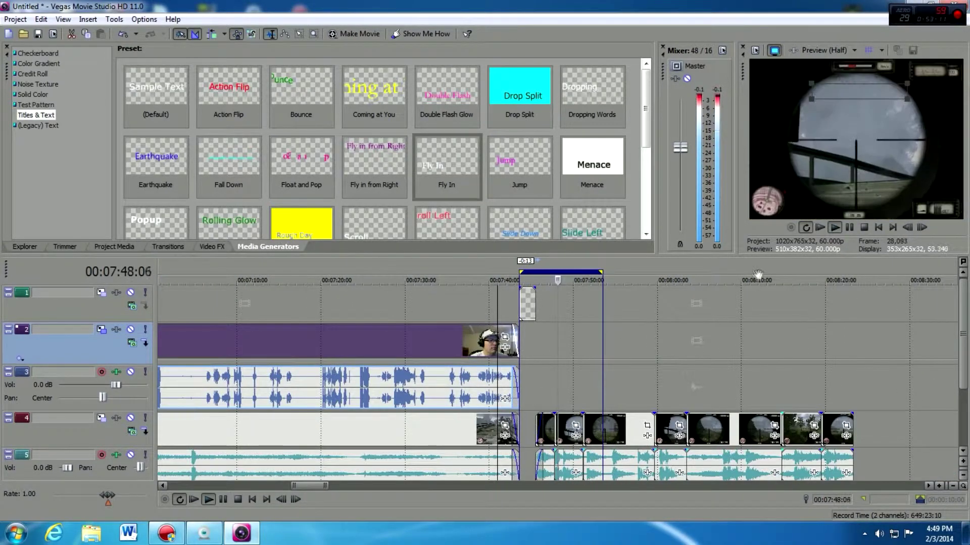
key(space)
click(699, 269)
Step: Move the final webcam and gameplay clips with their audio earlier, aligning the webcam's end with the full-screen webcam clip on track 1
scroll(787, 335, down, 3)
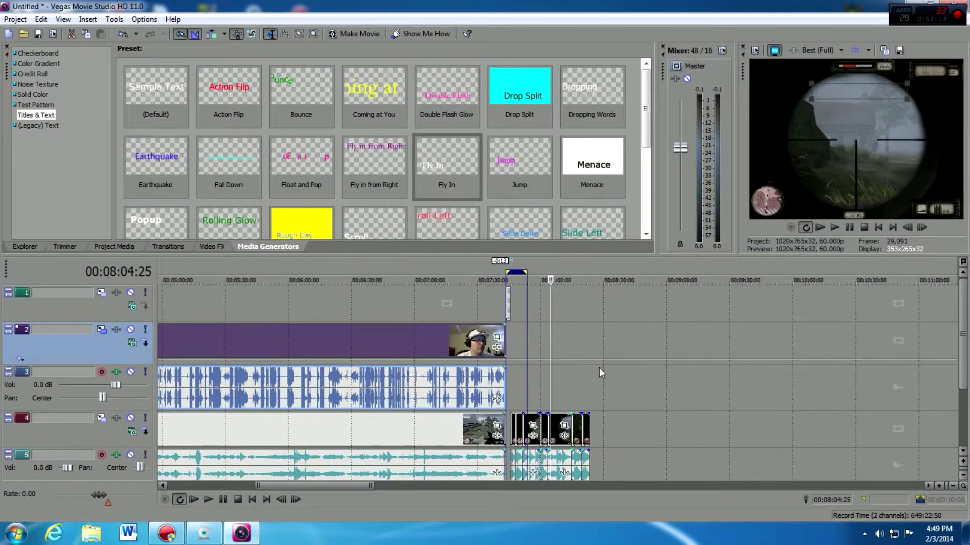
scroll(599, 368, down, 5)
click(585, 353)
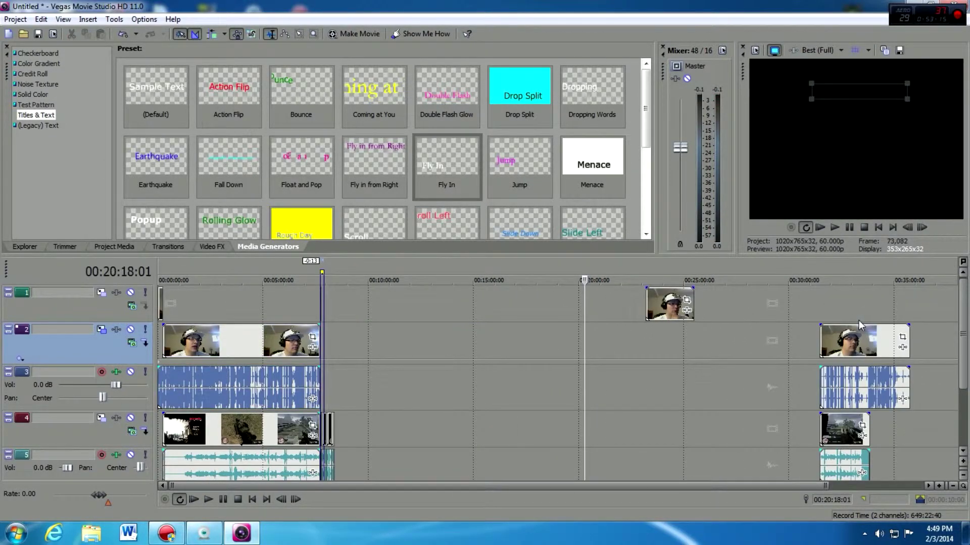
click(843, 341)
drag(865, 342, 641, 273)
Step: Play the moved clips around 00:23:01 and 00:23:13 to check their sync with the full-screen webcam ending
click(641, 272)
key(space)
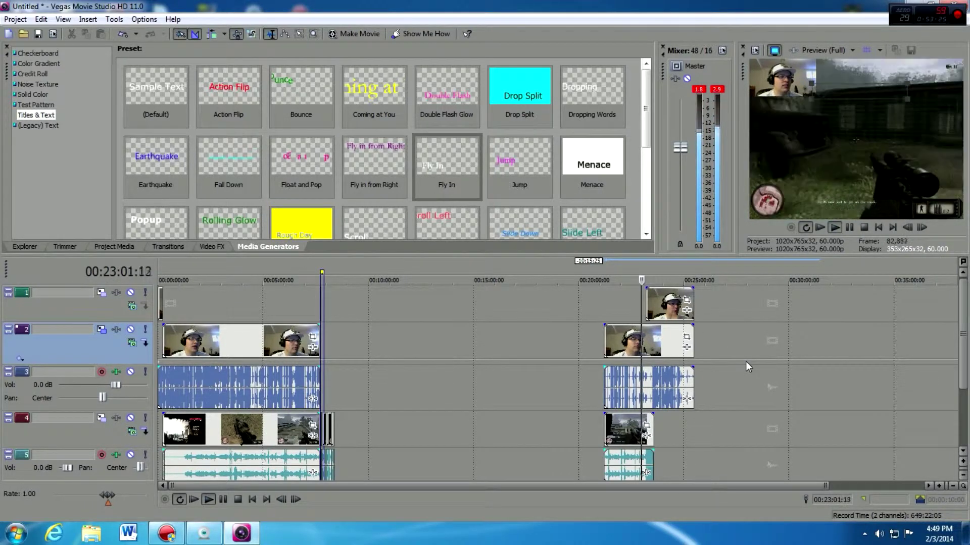
click(647, 278)
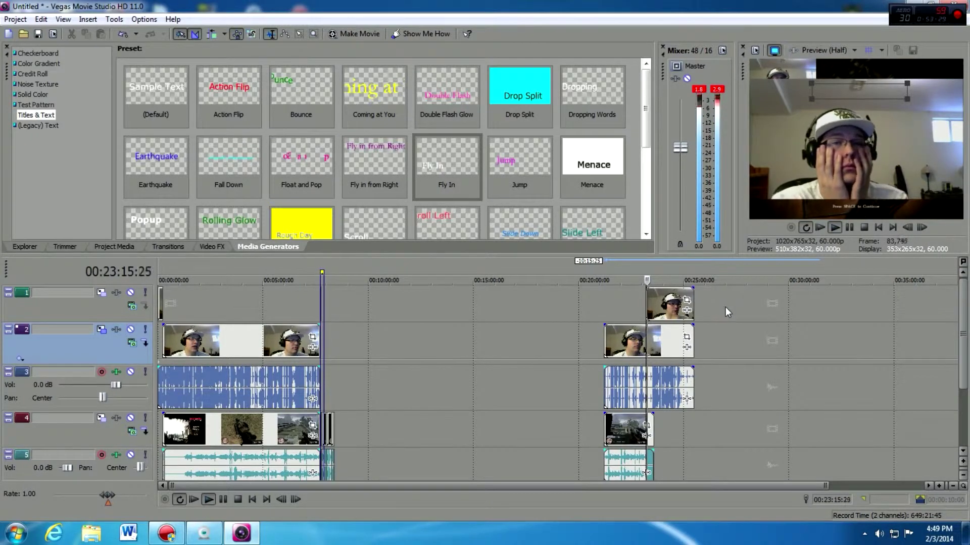
key(space)
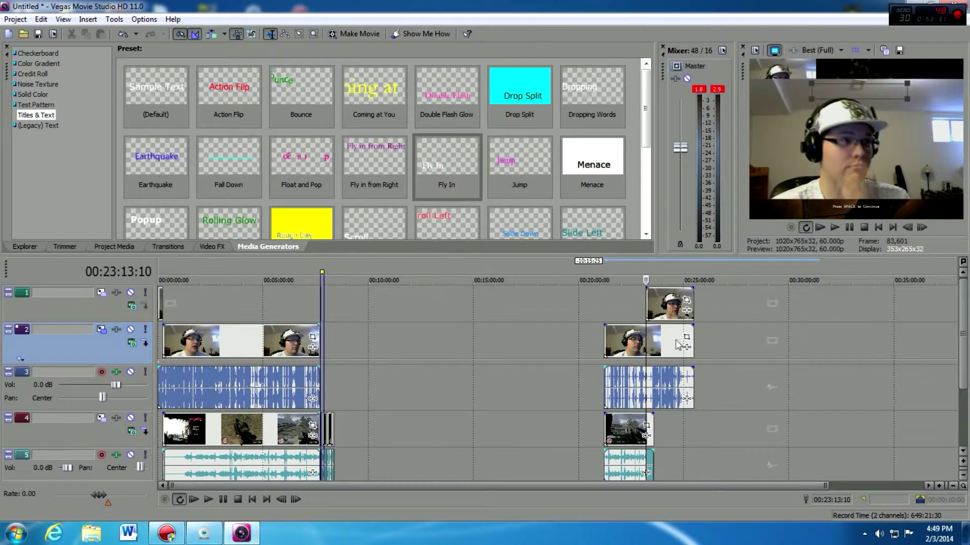
Step: Ungroup the final webcam clip on track 2 from its audio and trim its end to 00:23:13:10, where the full-screen webcam clip starts
click(690, 337)
drag(690, 337, 667, 338)
right_click(666, 337)
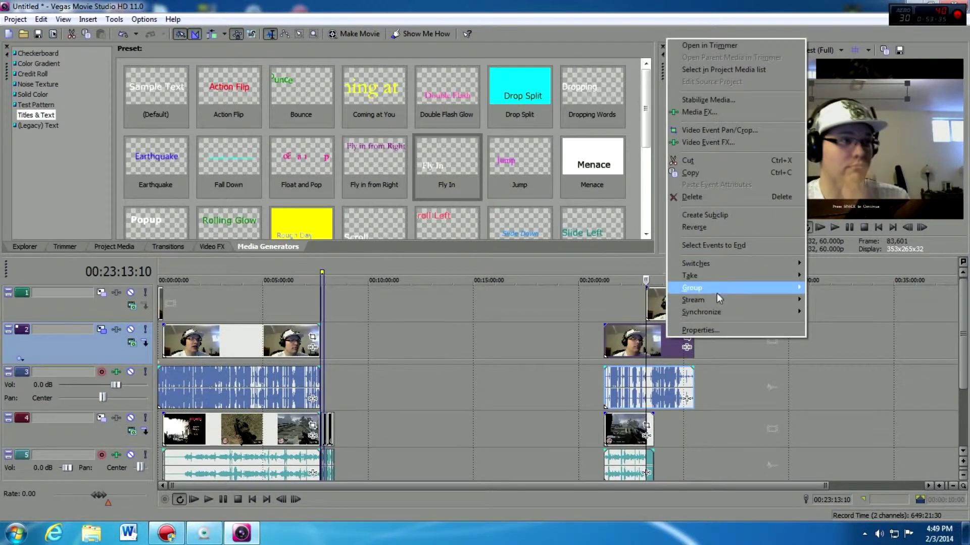
mouse_move(717, 291)
click(834, 289)
click(791, 319)
drag(693, 342, 642, 341)
Step: Move all the ending webcam and gameplay clips with their audio earlier, starting directly after the last short gameplay clip at 00:08:23:09
click(674, 303)
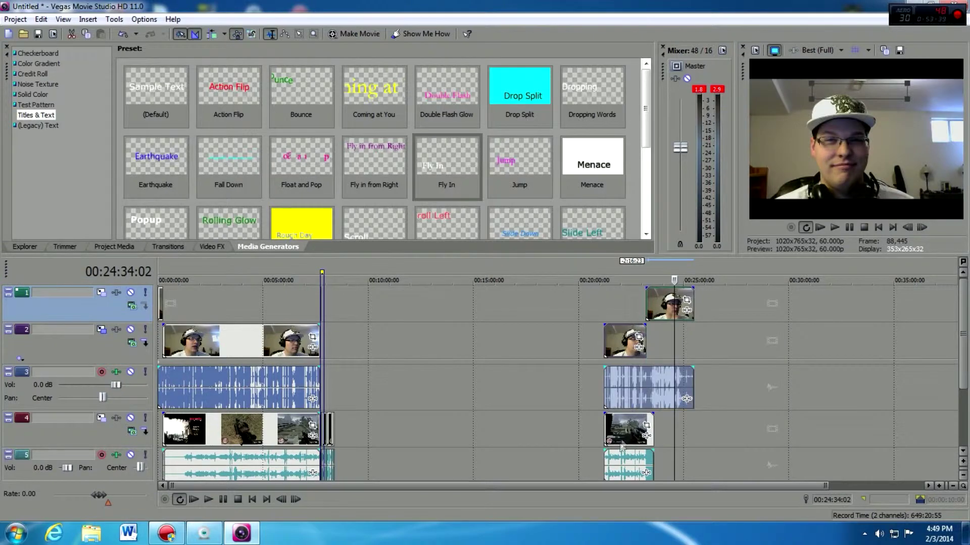
drag(650, 383, 387, 385)
click(334, 429)
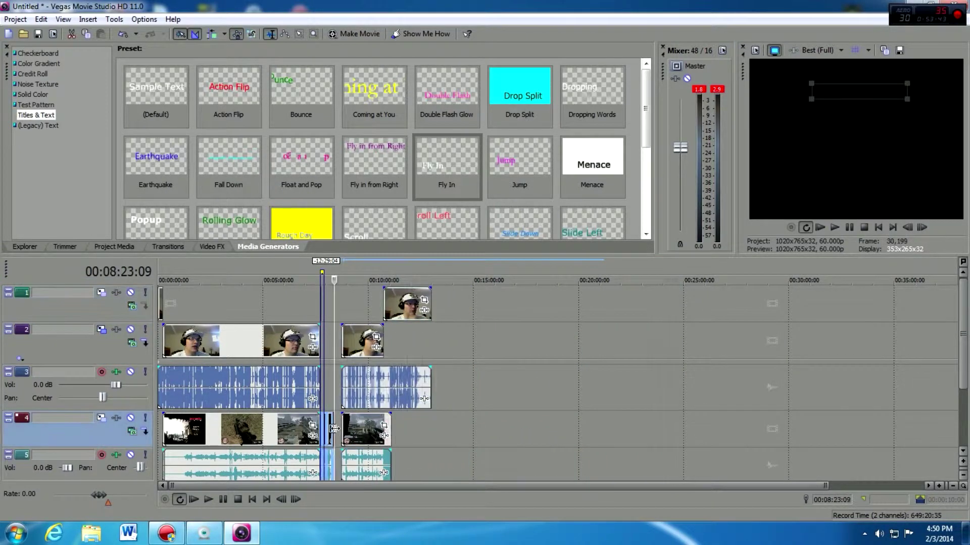
scroll(541, 403, up, 5)
scroll(617, 398, down, 2)
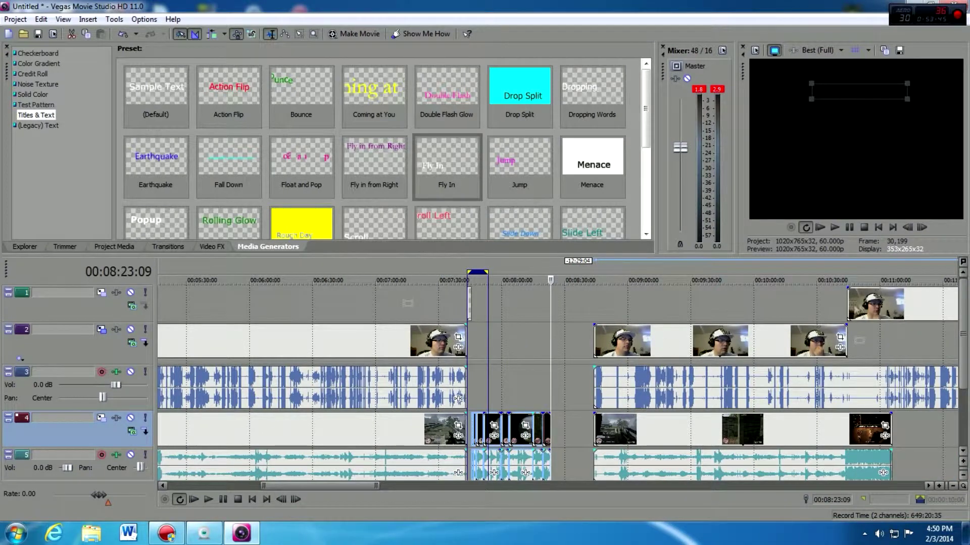
click(867, 306)
ctrl+click(720, 431)
ctrl+click(717, 463)
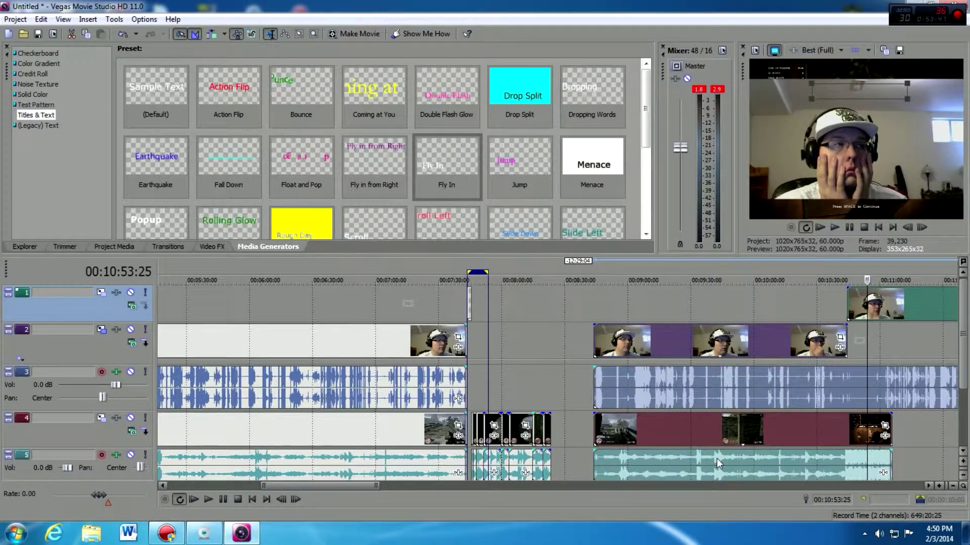
drag(665, 340, 625, 347)
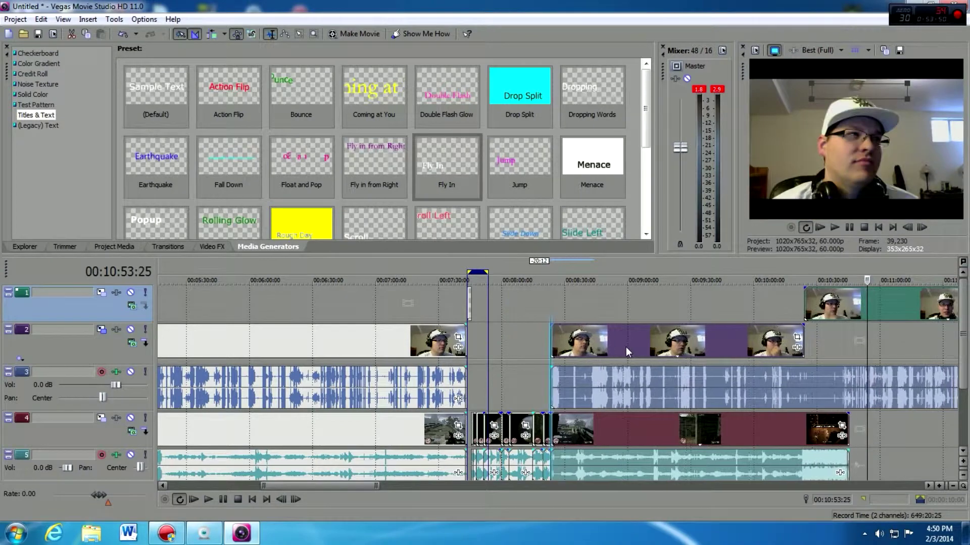
Step: Fade in the webcam and gameplay clips with the webcam audio from 00:08:23:09 to 00:08:24:04
click(549, 332)
scroll(550, 332, up, 5)
drag(552, 325, 564, 368)
key(space)
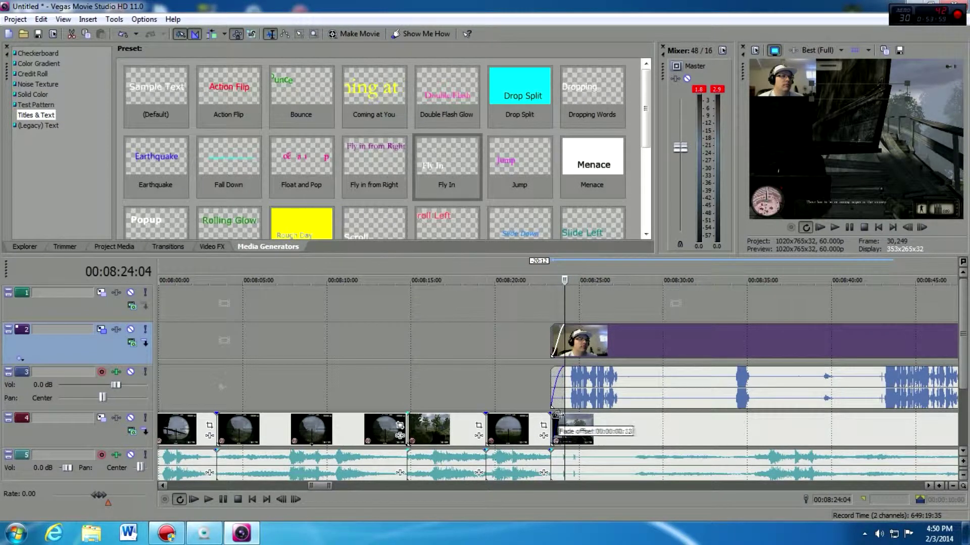
drag(562, 415, 565, 417)
Step: Fade out the last short gameplay clip and its audio from 00:08:22:13 to its end
mouse_move(552, 451)
mouse_down()
mouse_move(565, 451)
mouse_move(537, 456)
mouse_up()
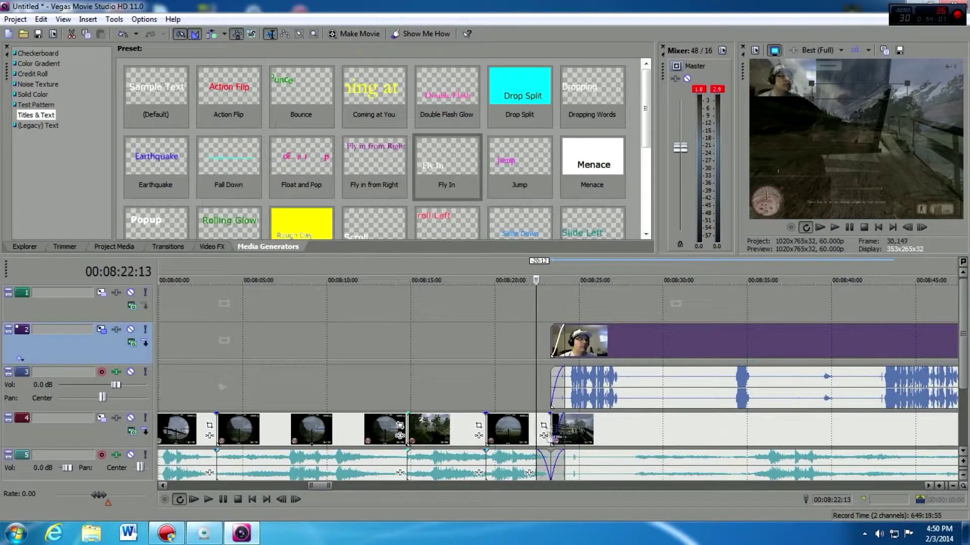
click(556, 419)
drag(556, 418, 536, 419)
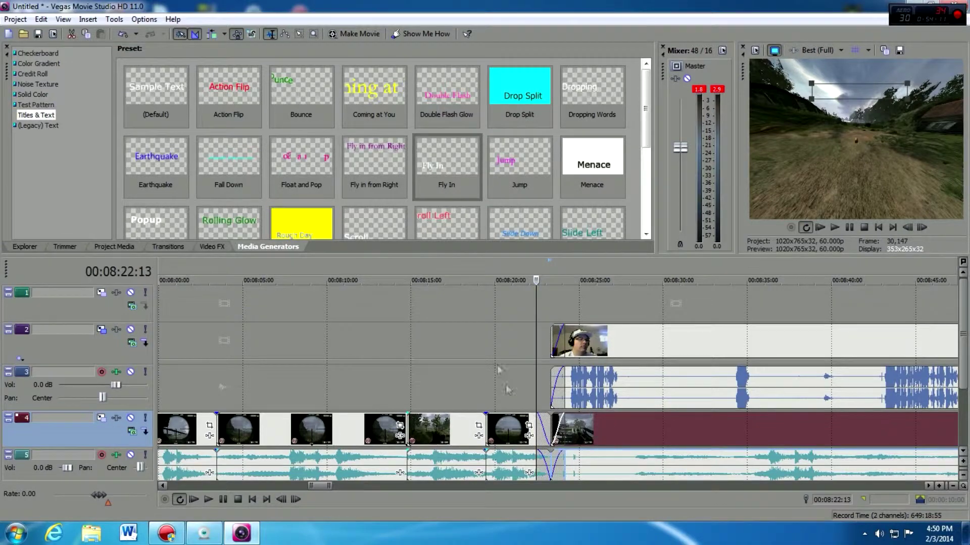
click(479, 280)
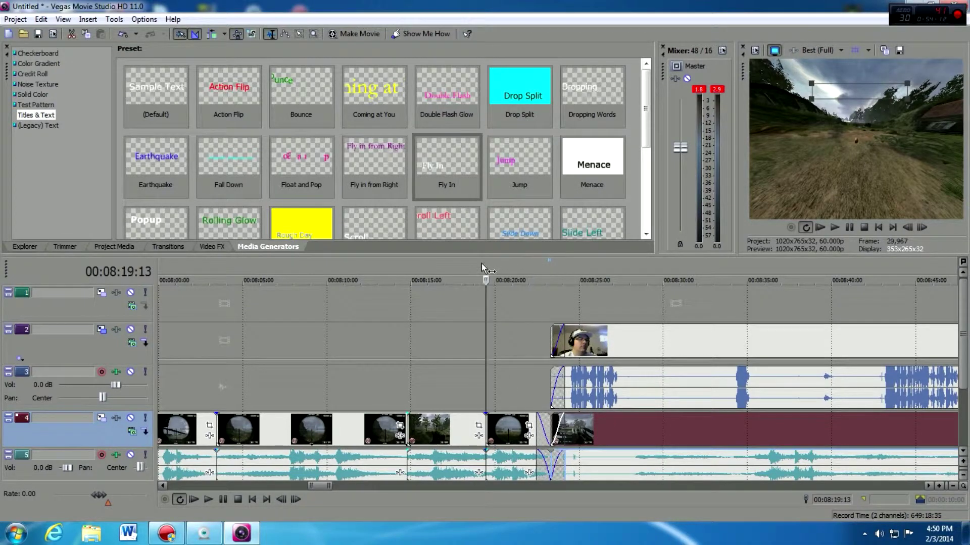
scroll(521, 359, down, 3)
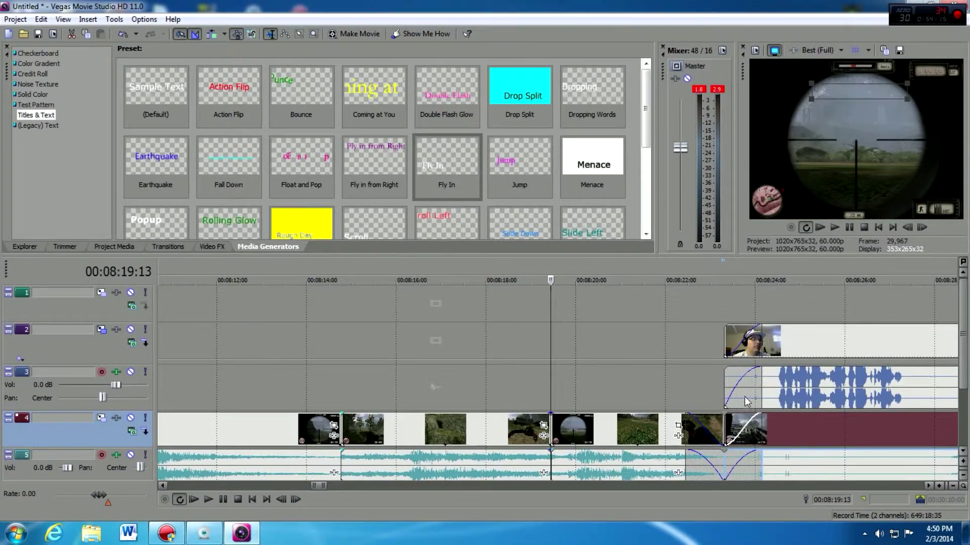
Step: Trim the final gameplay clip and its audio to end at 00:10:23:24, level with the end of the webcam clip on track 2
scroll(727, 325, up, 4)
click(814, 304)
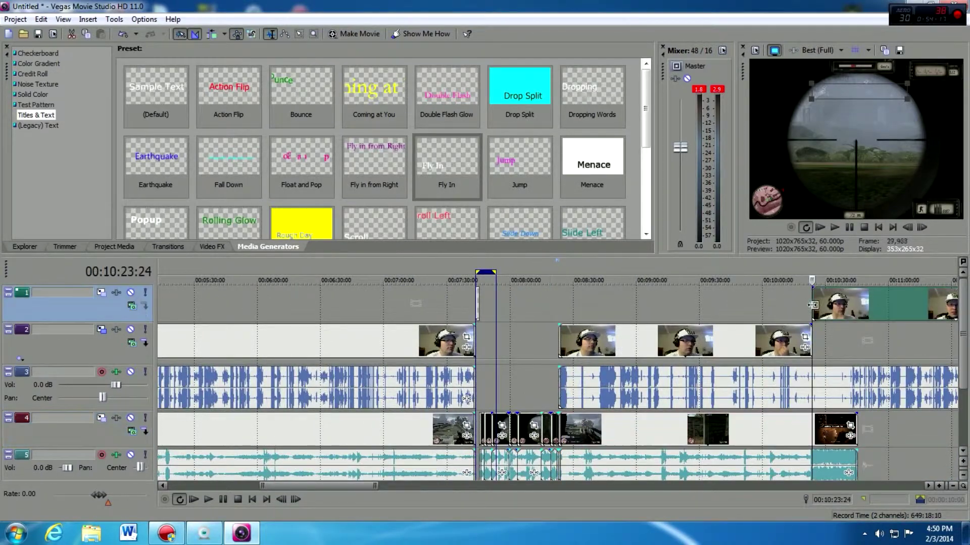
scroll(732, 371, down, 4)
scroll(732, 371, up, 3)
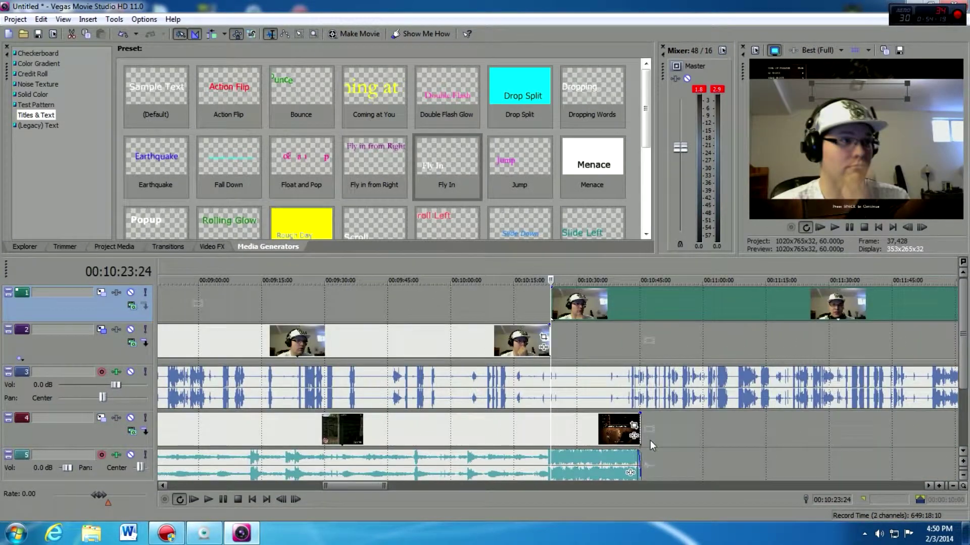
click(675, 470)
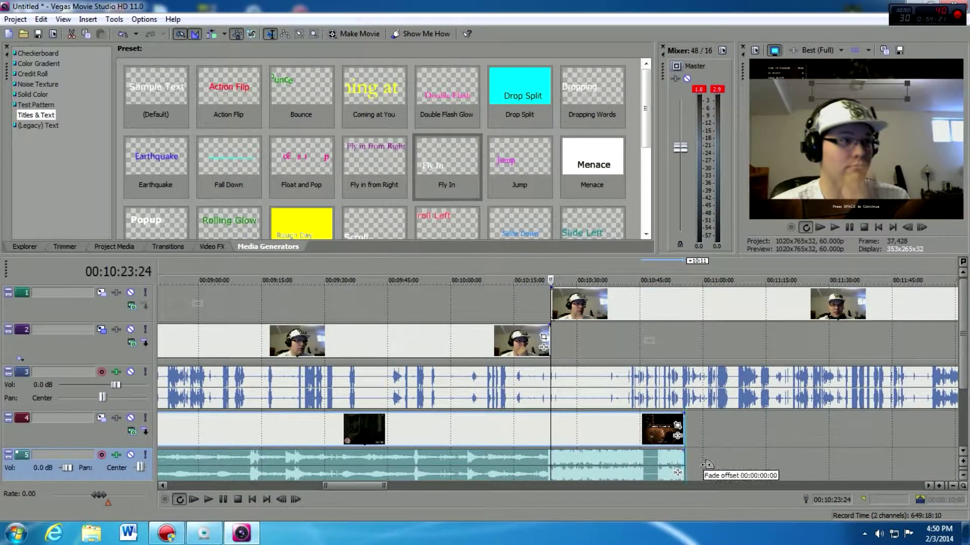
drag(682, 469, 618, 471)
drag(617, 435, 550, 435)
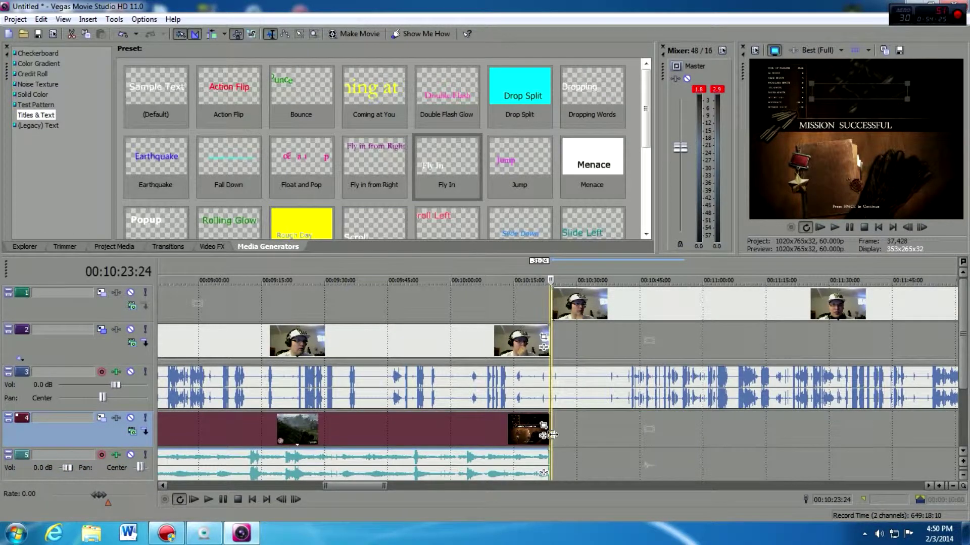
Step: Fade out the gameplay audio, gameplay video and webcam clip from about 00:10:22:28, and fade in the full-screen webcam clip on track 1
click(544, 461)
scroll(573, 462, up, 5)
drag(547, 459, 585, 461)
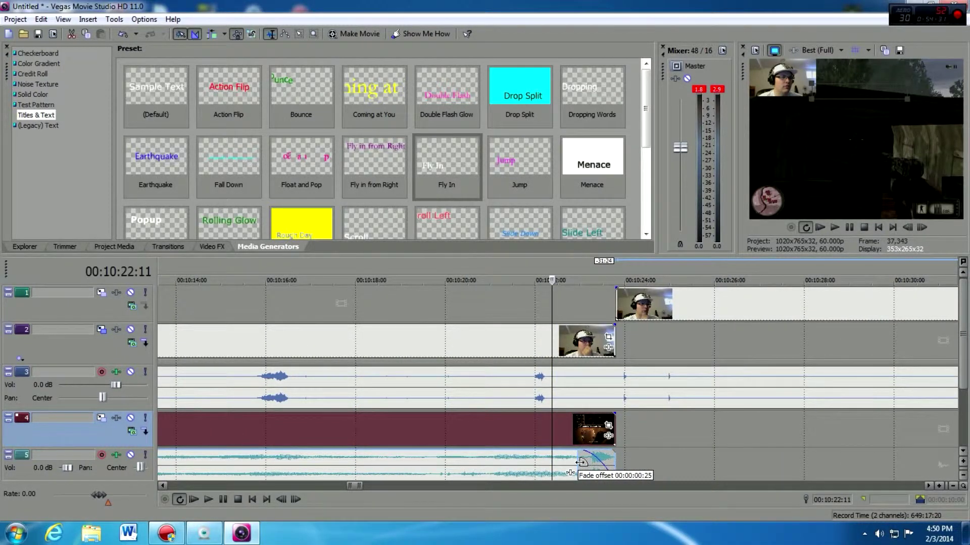
drag(613, 415, 576, 420)
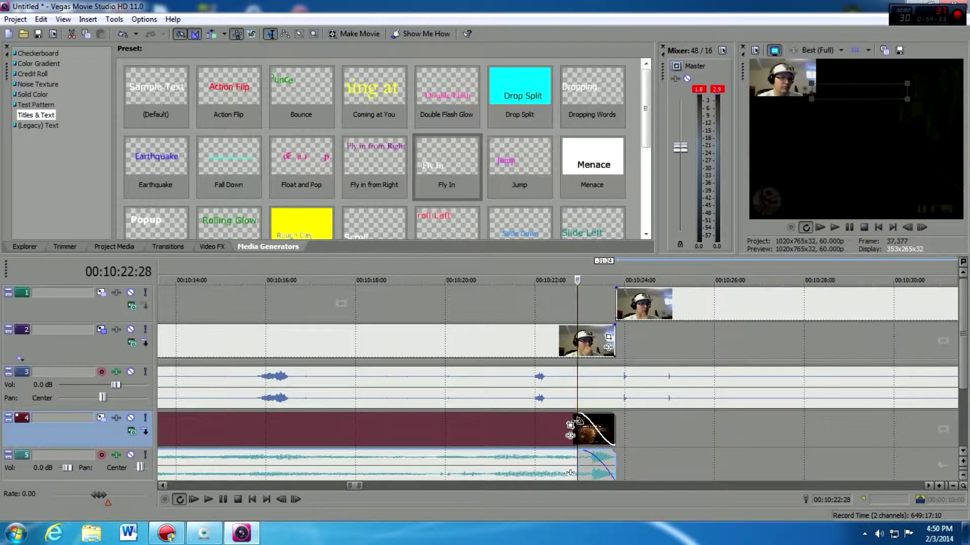
drag(612, 324, 574, 333)
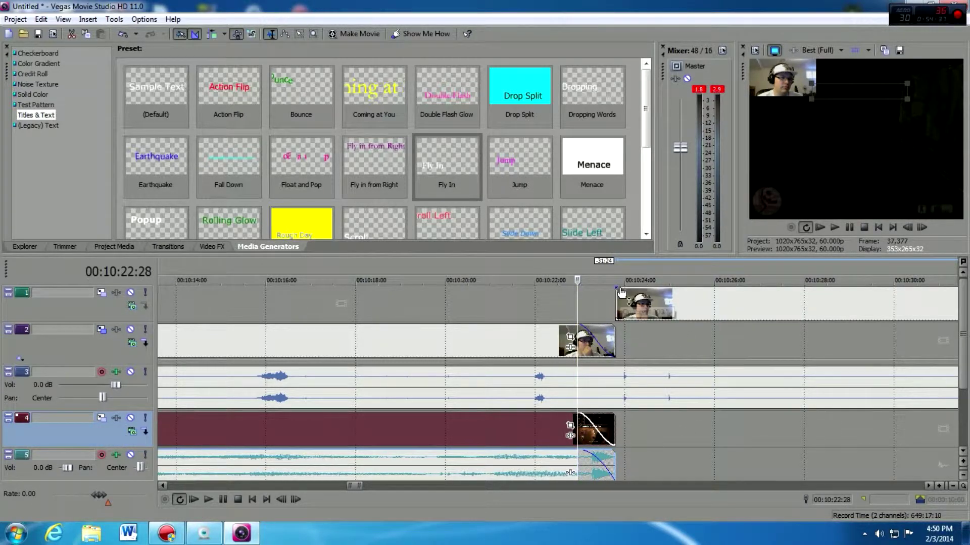
drag(616, 287, 653, 295)
Step: Play from the last short gameplay clips into the rejoined webcam and gameplay section to check the fade at 00:08:23:09
scroll(602, 347, down, 10)
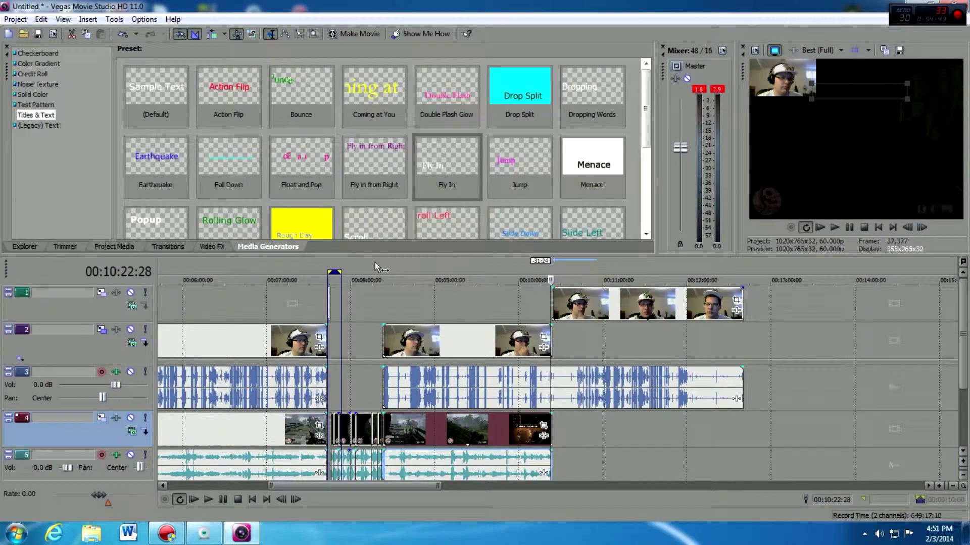
click(371, 279)
key(space)
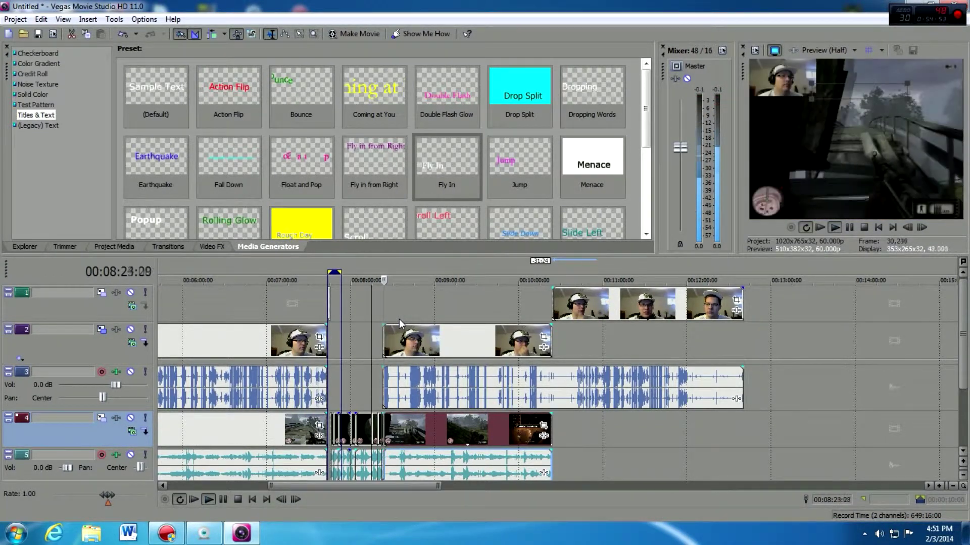
Step: Remove the fade-out from the last short gameplay clip and its audio before 00:08:23:09
click(379, 438)
scroll(380, 438, up, 10)
drag(468, 432, 546, 436)
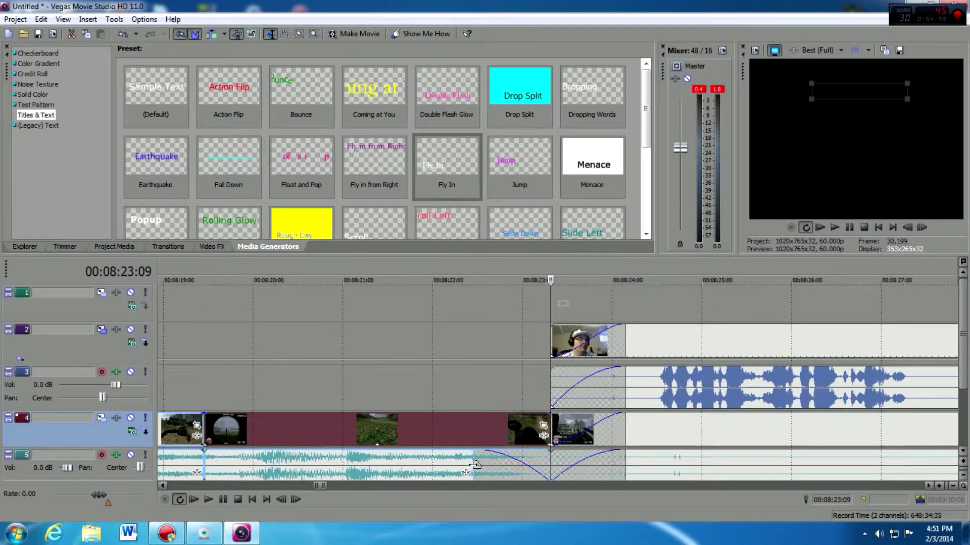
Step: Play the second-to-last short gameplay clip from 00:08:14:23 to review its content
scroll(378, 311, down, 5)
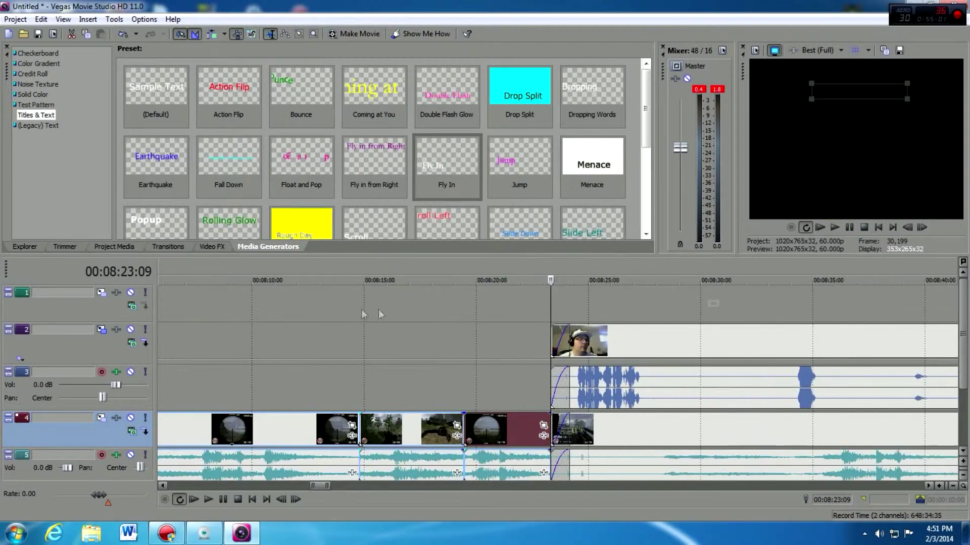
click(402, 265)
click(360, 265)
key(space)
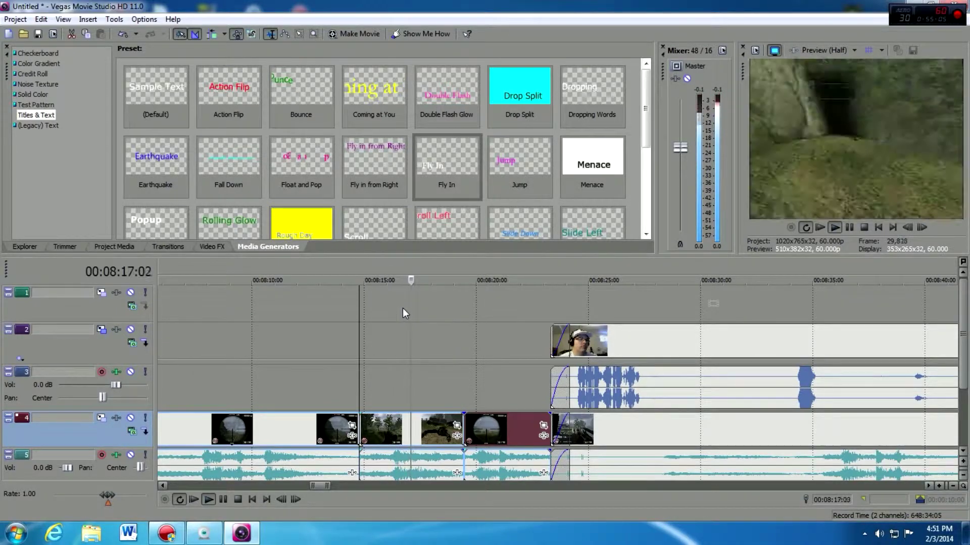
key(space)
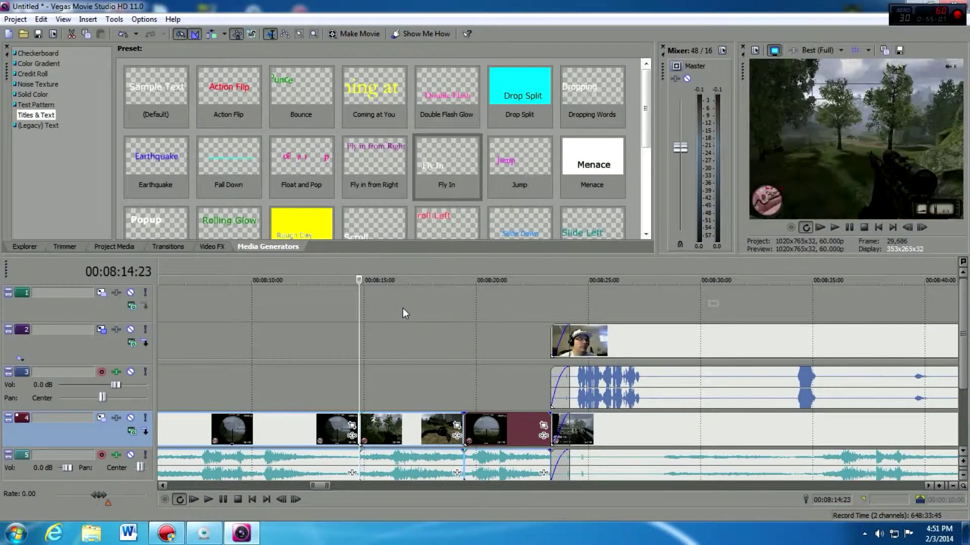
Step: Scrub closely through the second-to-last short gameplay clip, around 00:08:15:19 to 00:08:17:04, and examine its frames
click(379, 266)
scroll(394, 331, up, 4)
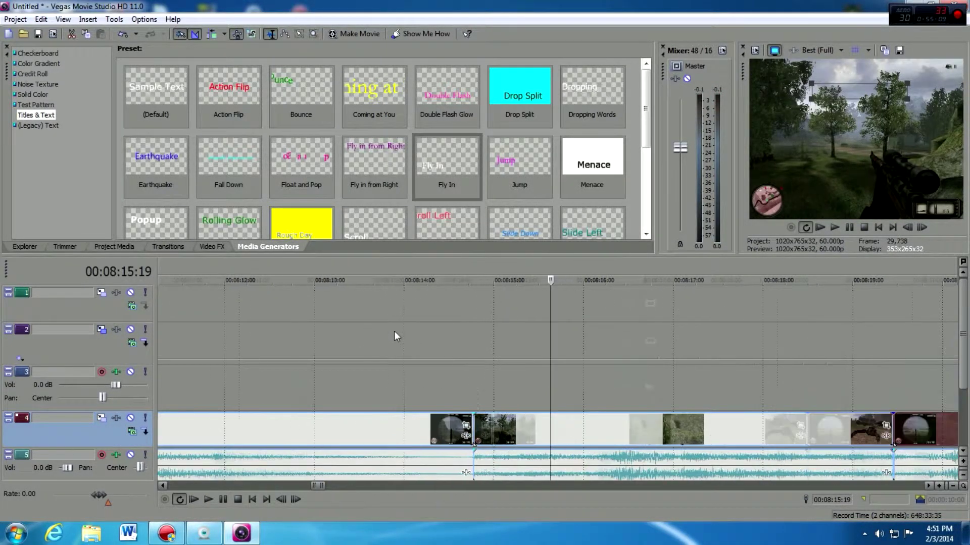
scroll(394, 332, up, 2)
click(424, 266)
click(435, 268)
drag(450, 269, 759, 266)
scroll(553, 273, down, 2)
drag(553, 272, 581, 269)
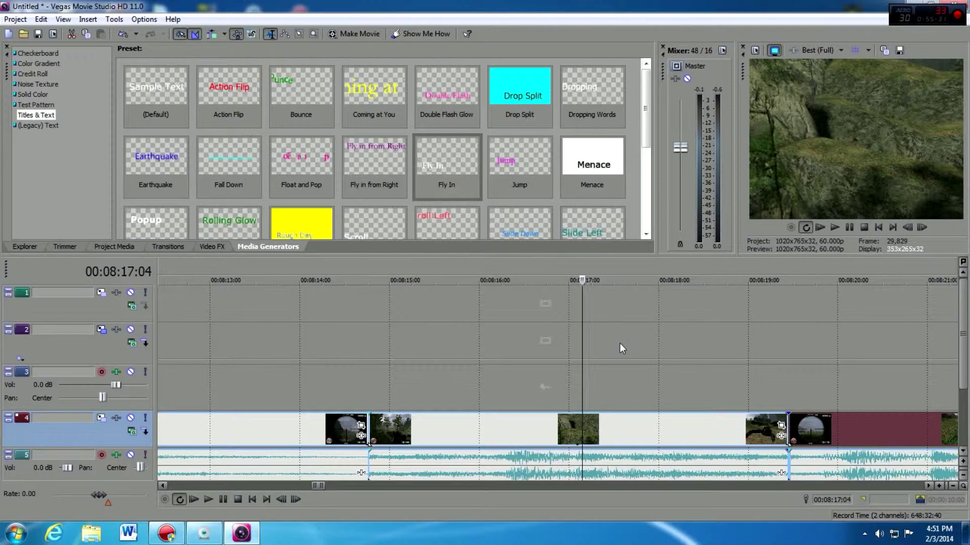
scroll(620, 343, down, 5)
Step: Play from 00:08:19:13 through the last short gameplay clip into the webcam section to check the transition
click(575, 263)
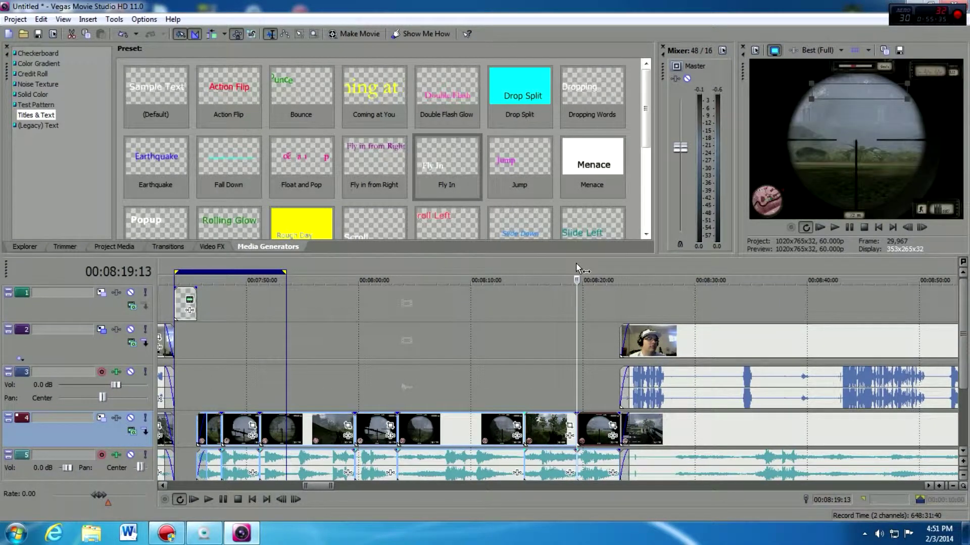
key(space)
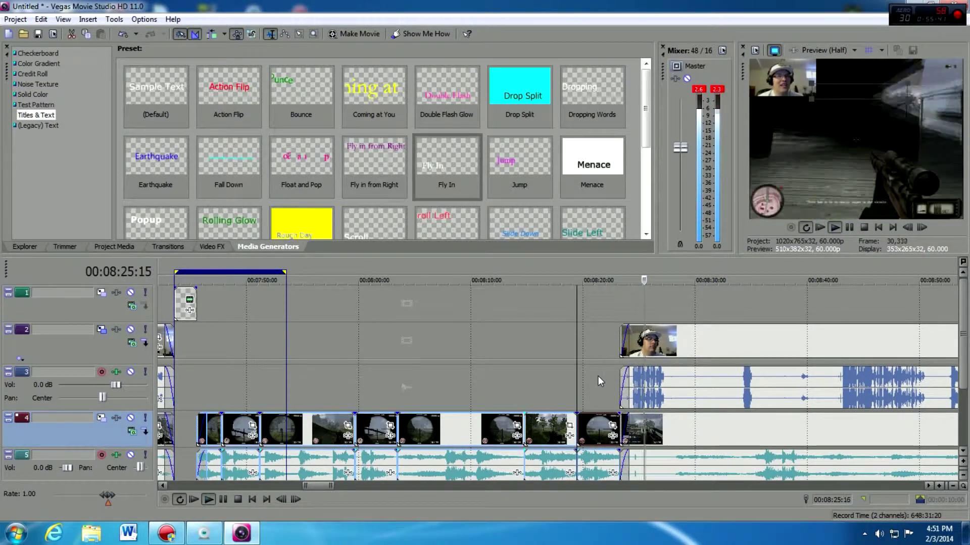
scroll(616, 370, down, 2)
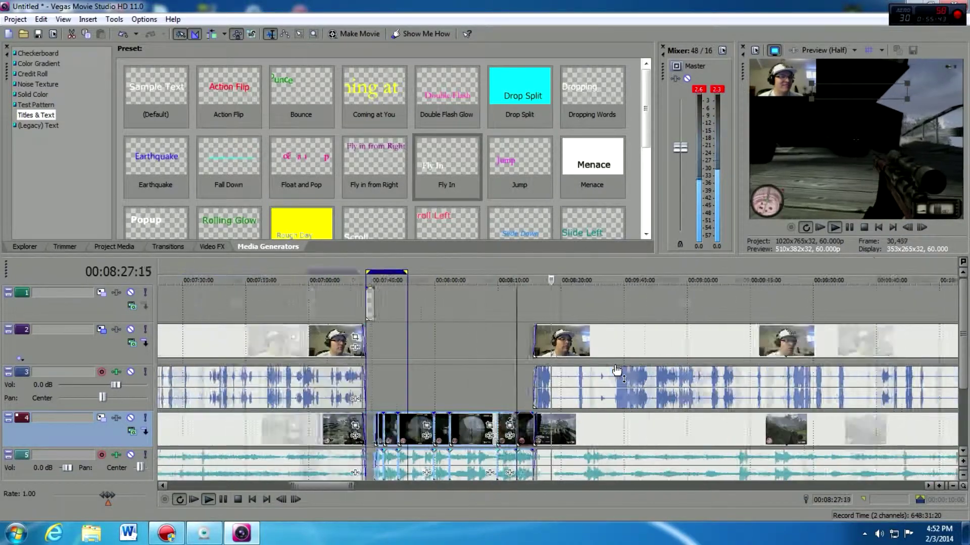
scroll(617, 370, down, 2)
Step: Spot-check the rejoined webcam and gameplay section by playing it at several points between about 00:08:52 and 00:09:45
click(597, 269)
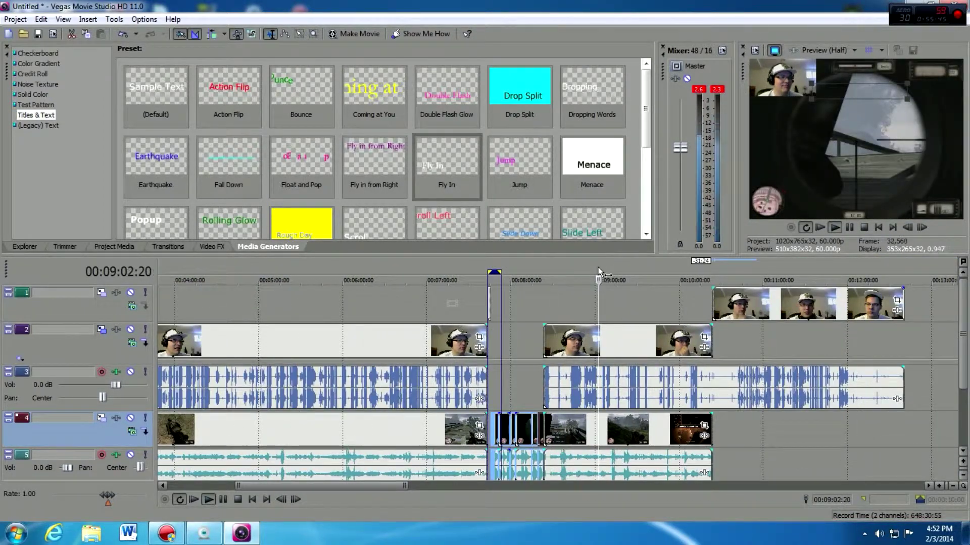
click(638, 265)
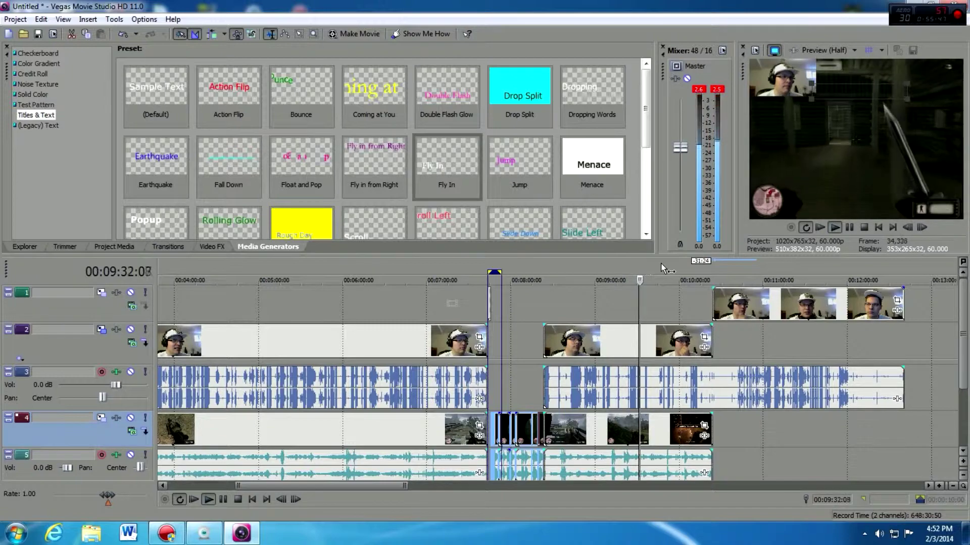
click(657, 264)
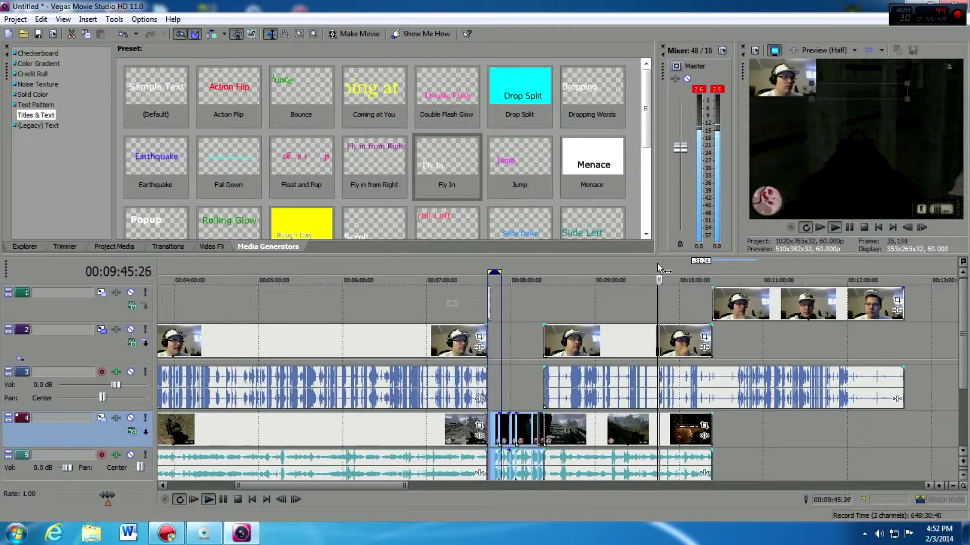
click(618, 259)
scroll(695, 347, up, 4)
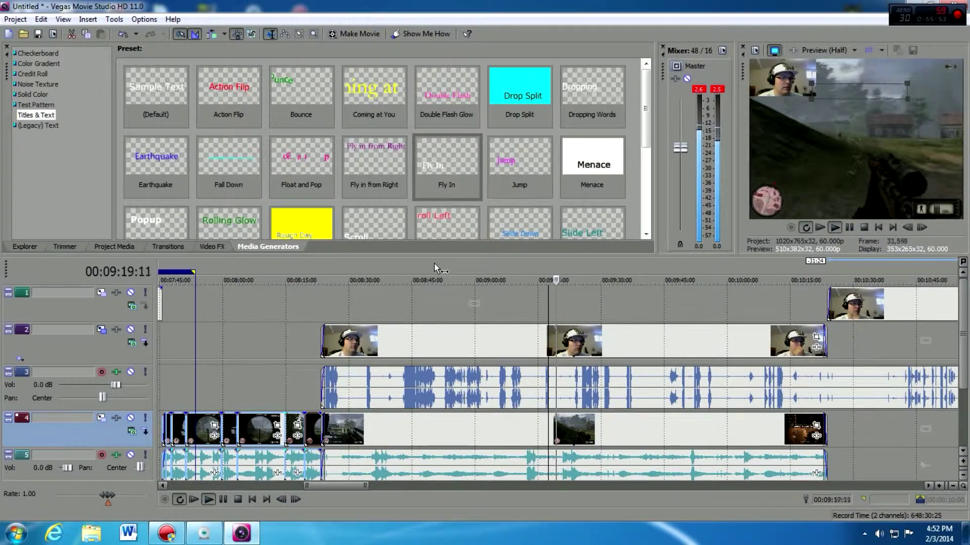
click(435, 267)
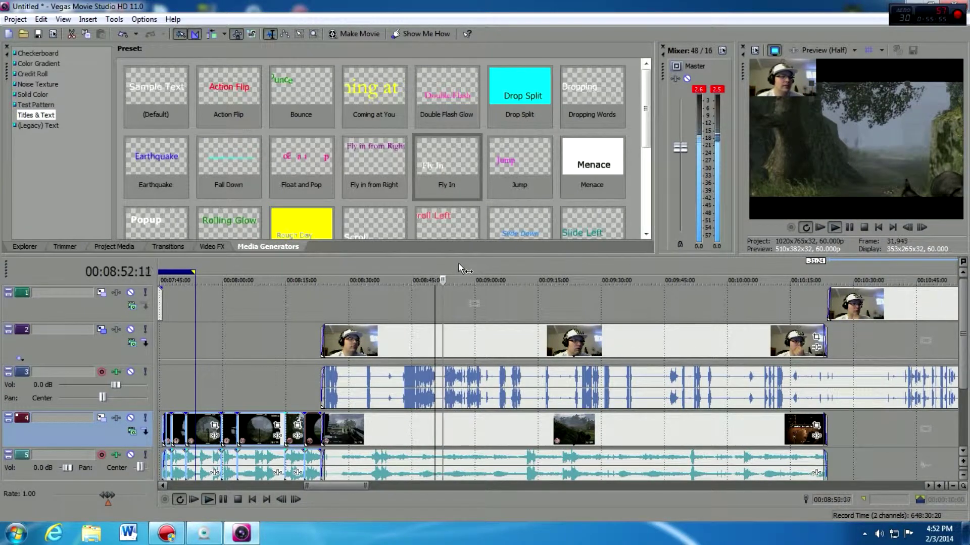
click(459, 264)
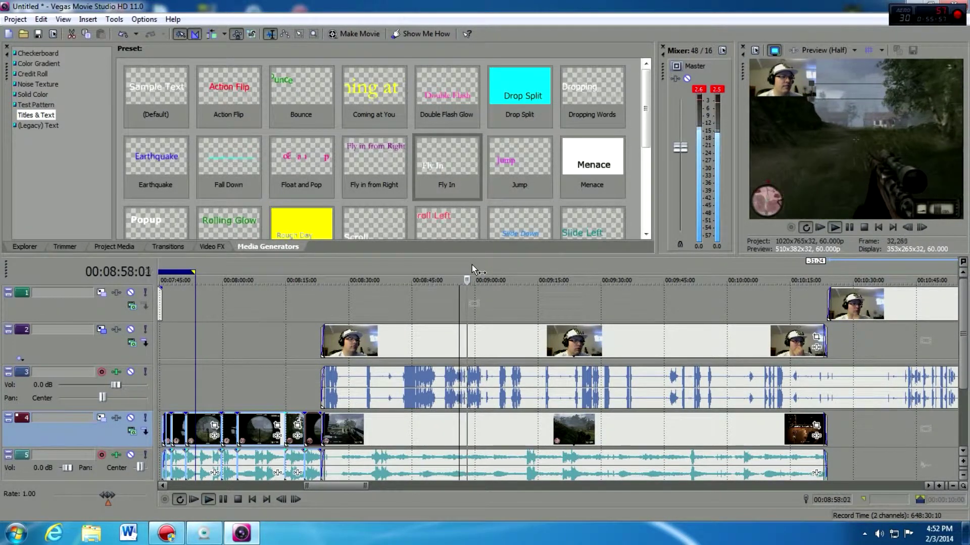
Step: Sample the webcam and gameplay section by playing short stretches from about 00:09:01 to 00:09:35
click(480, 265)
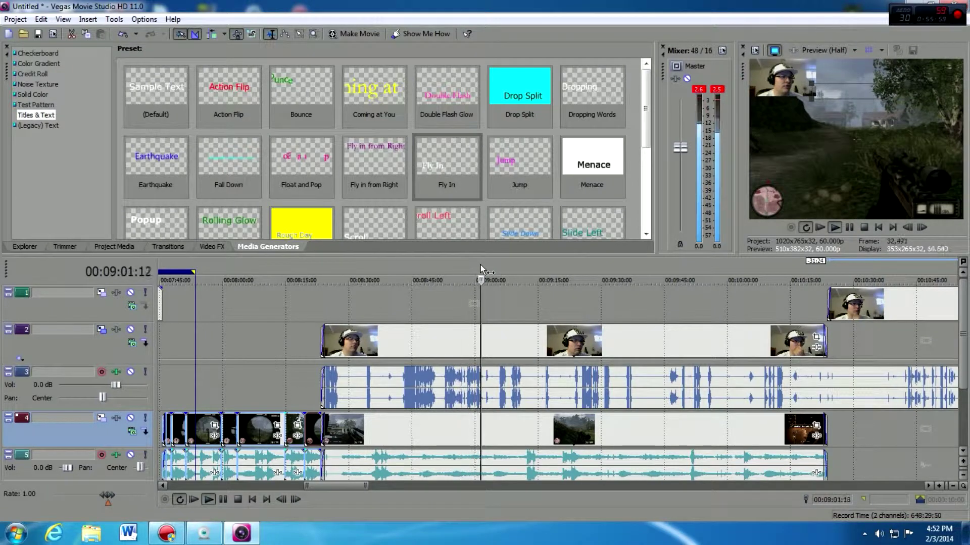
click(493, 265)
click(504, 265)
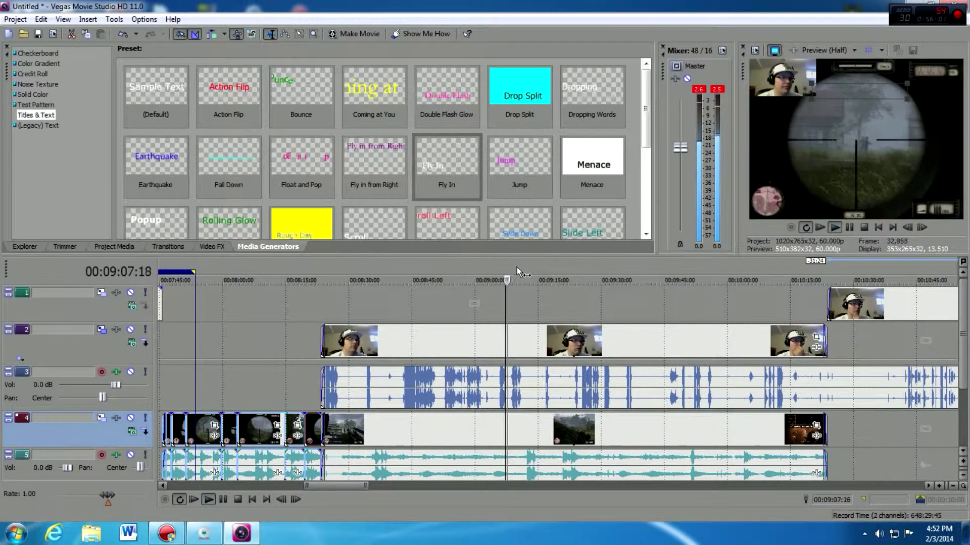
click(517, 267)
click(526, 267)
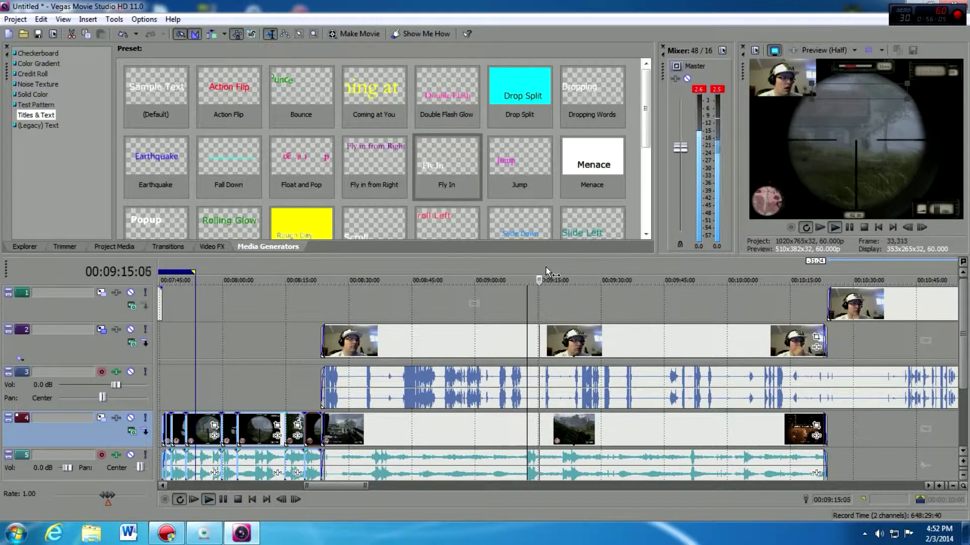
click(580, 268)
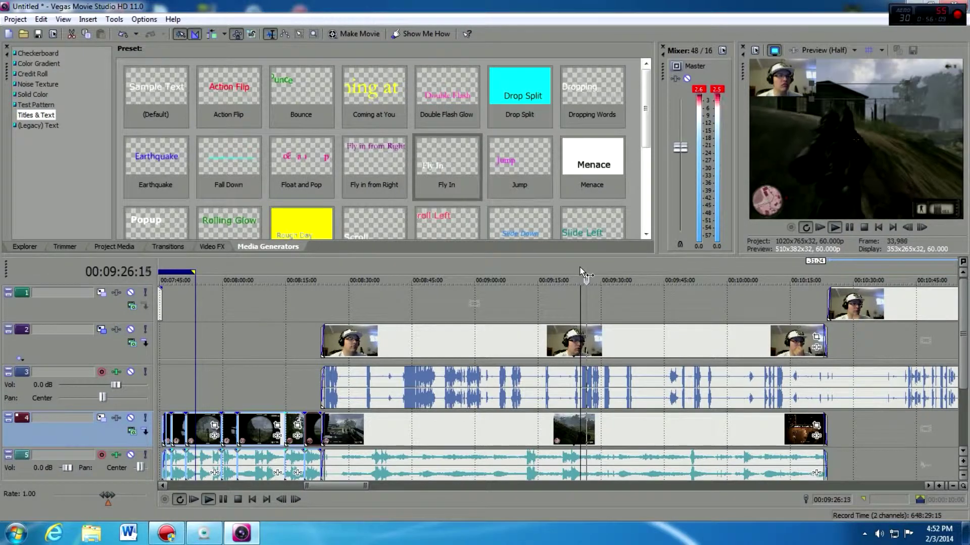
click(594, 266)
click(607, 266)
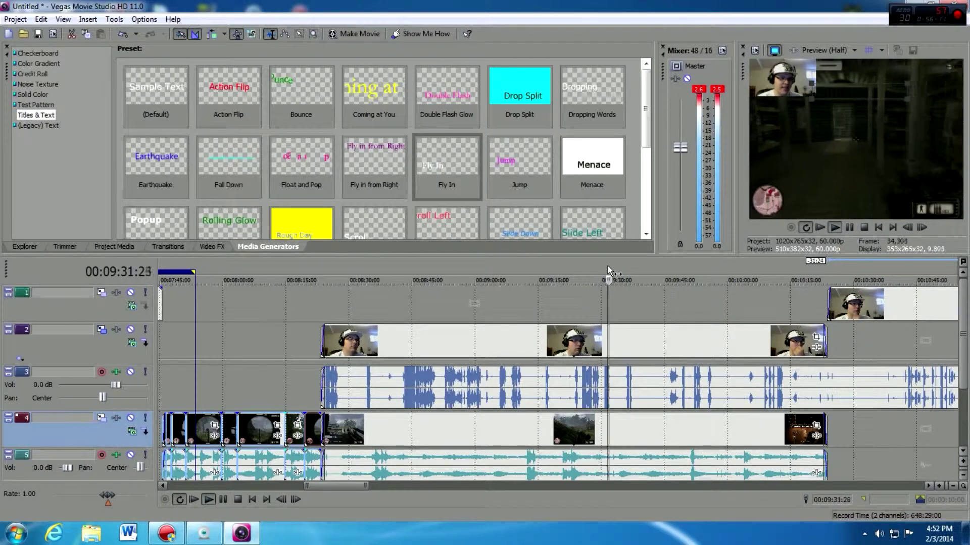
click(620, 266)
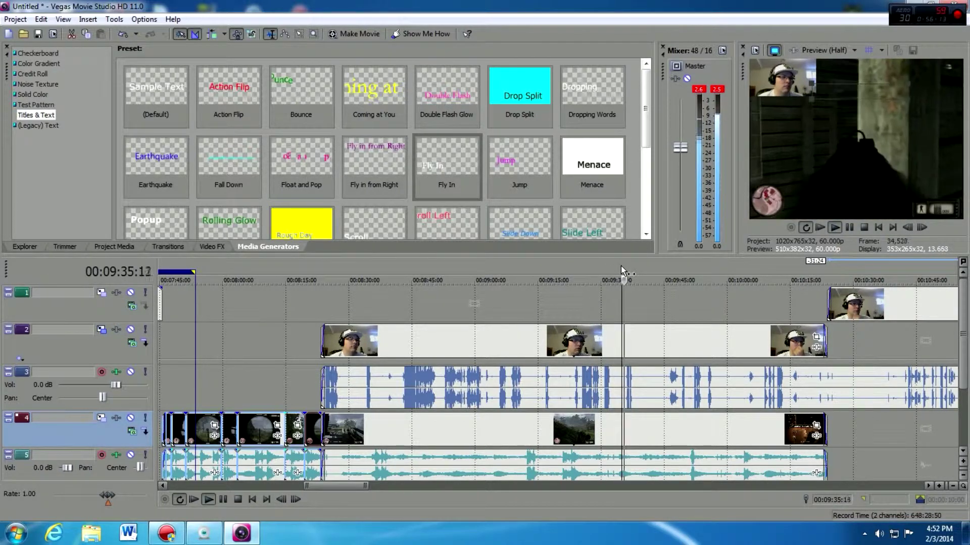
Step: Play parts of the gameplay from 00:09:46 through its end near 00:10:23 to check the transition into the full-screen webcam ending
click(669, 265)
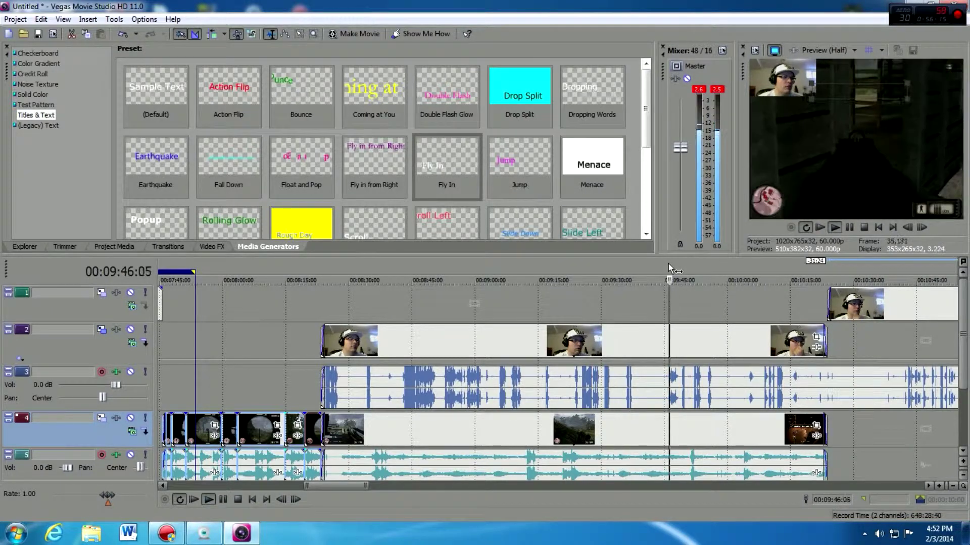
click(705, 263)
click(735, 265)
click(760, 265)
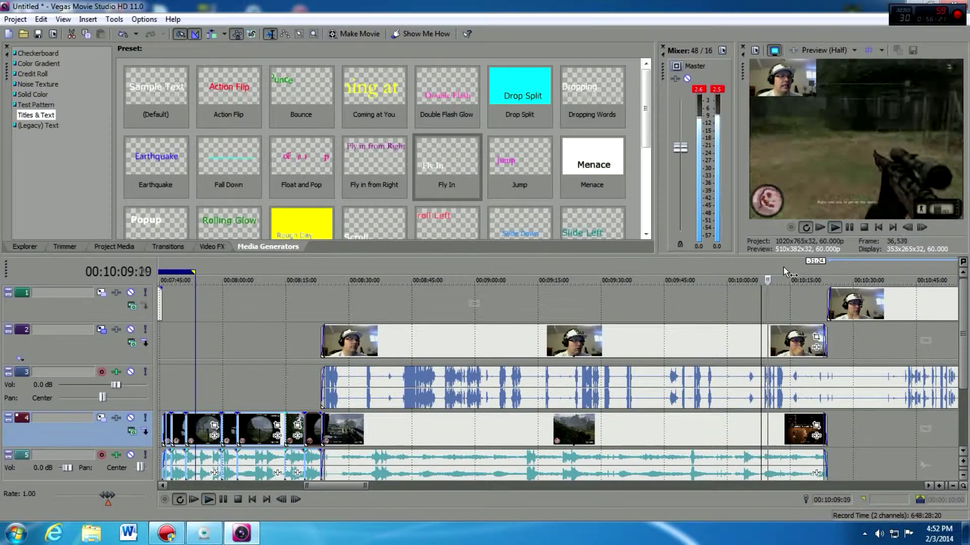
scroll(741, 335, down, 3)
scroll(638, 323, up, 4)
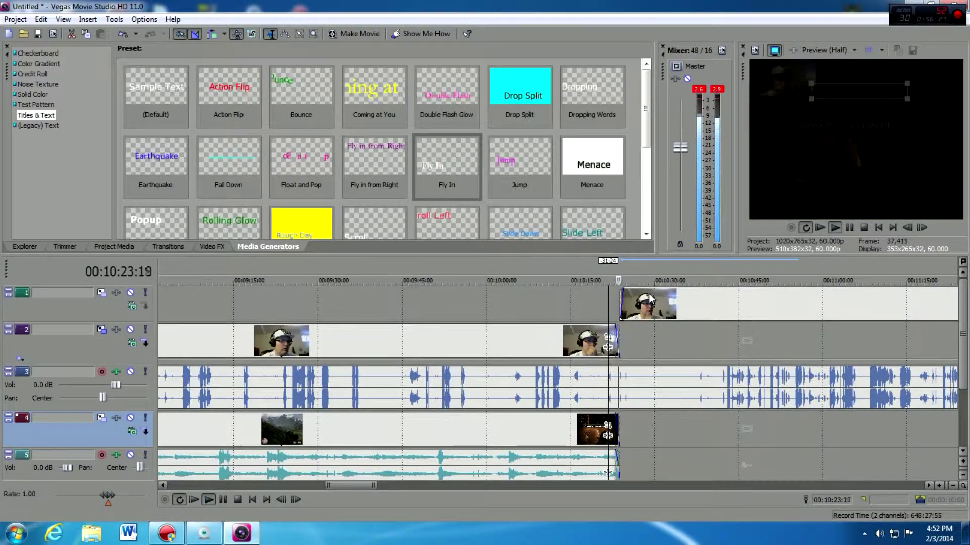
scroll(646, 407, up, 5)
key(space)
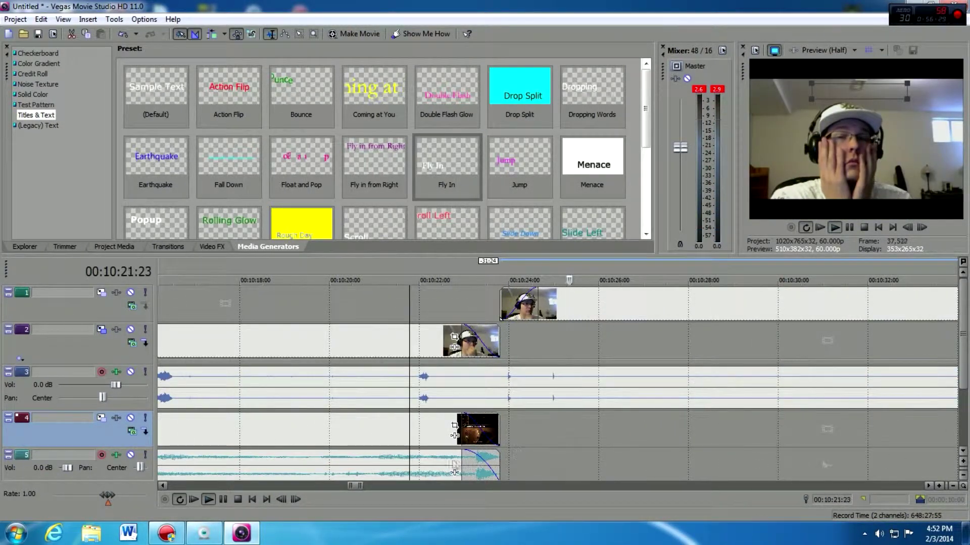
Step: Remove the last gameplay clip's video from its group so its video and audio can be trimmed separately
click(498, 458)
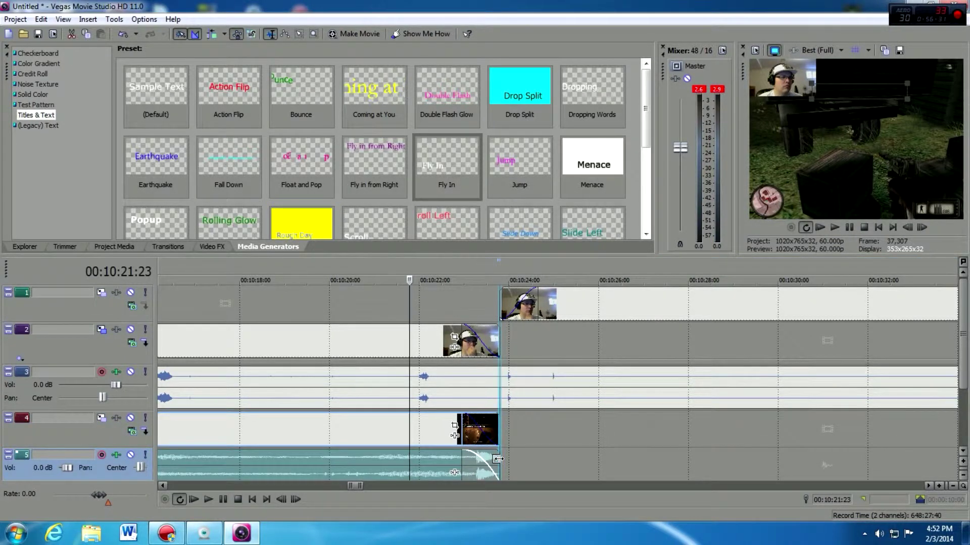
click(442, 428)
right_click(442, 429)
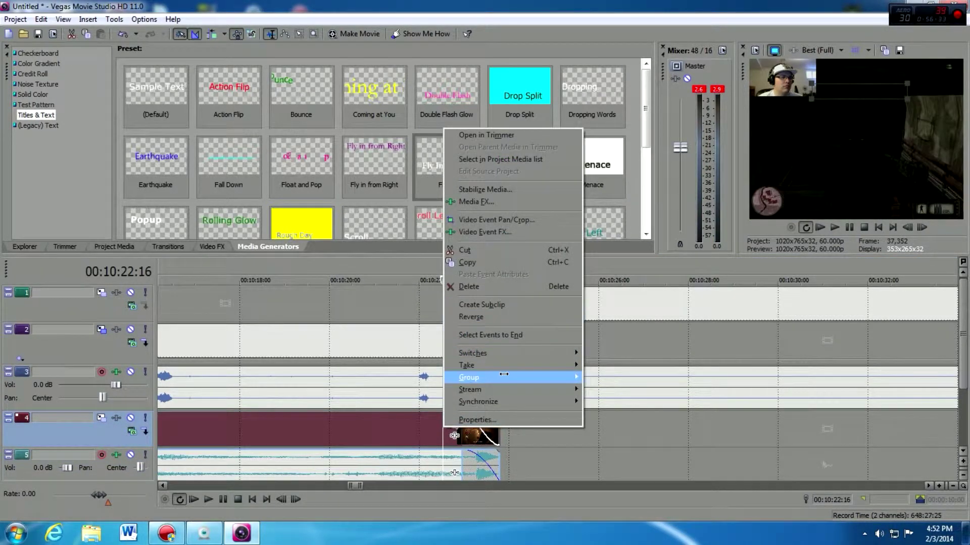
click(589, 395)
key(space)
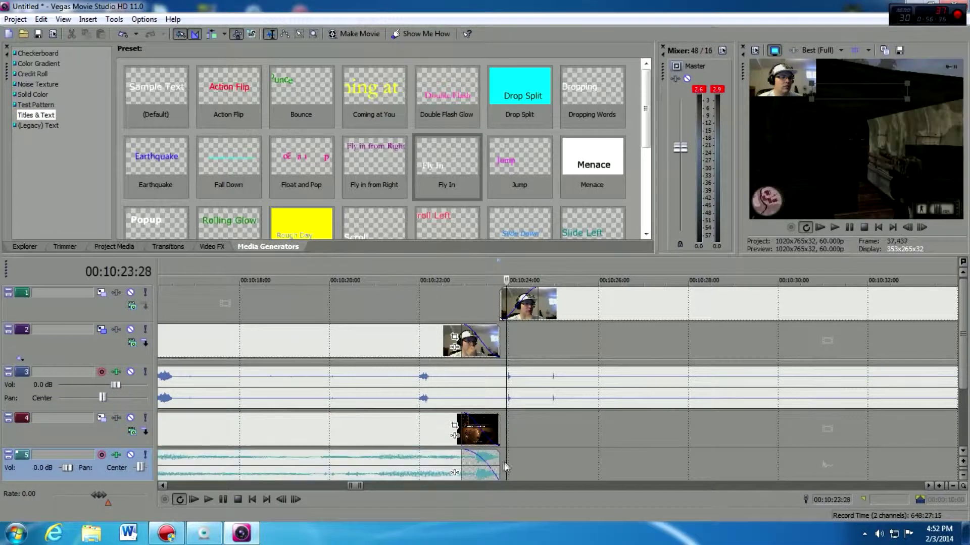
Step: Trim the ends of the last gameplay clip's audio and video back by 17 frames, playing the transition to the webcam
drag(498, 465, 473, 469)
key(space)
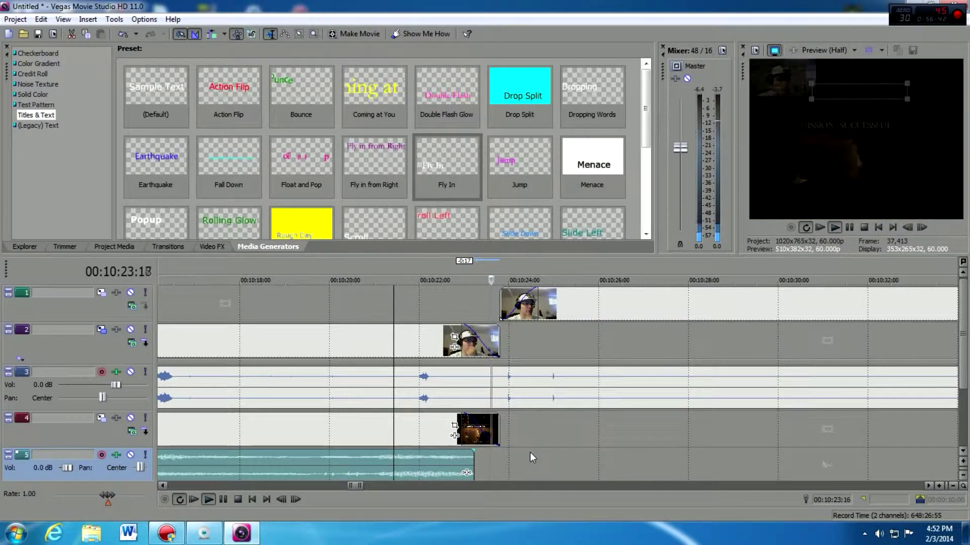
key(space)
drag(496, 427, 468, 430)
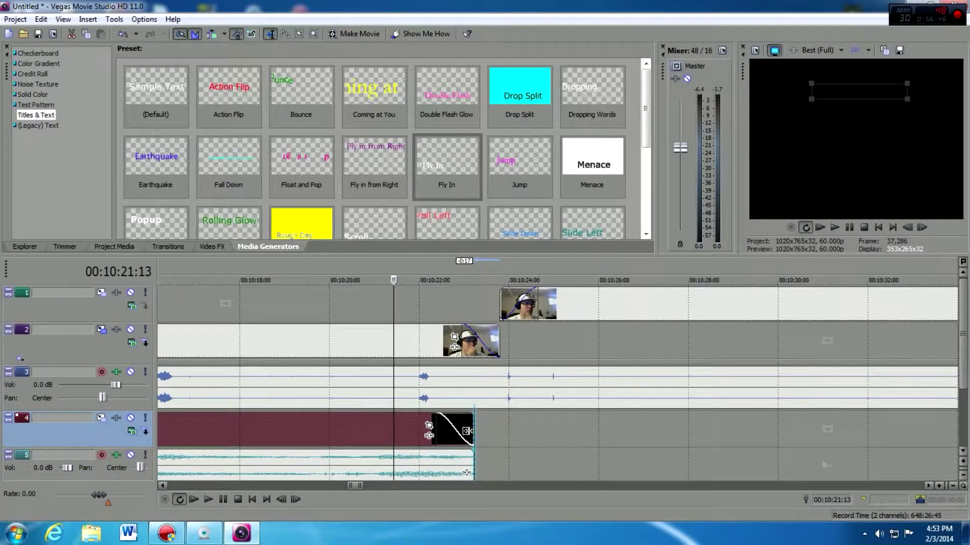
key(space)
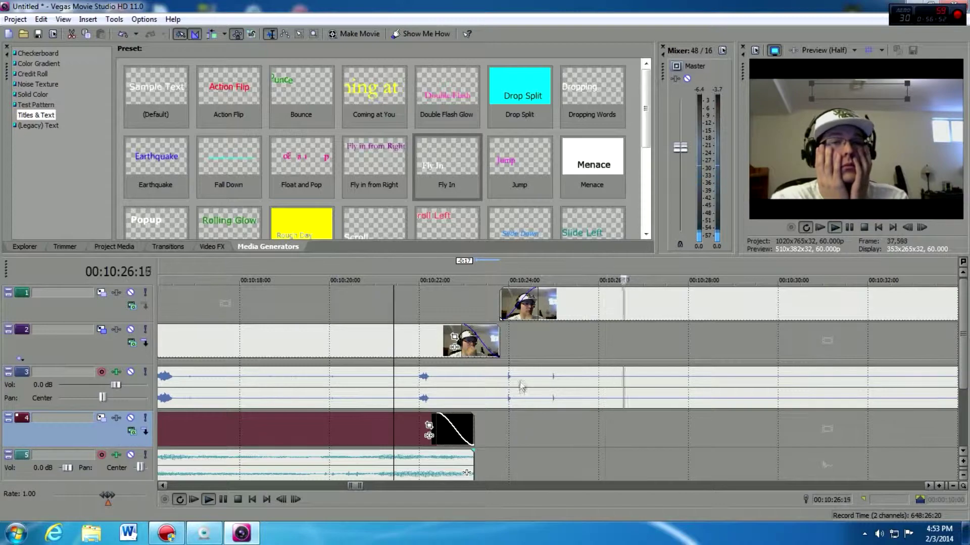
Step: Spot-check the full-screen webcam ending by playing it at points between about 00:10:27 and 00:11:15
scroll(600, 388, down, 4)
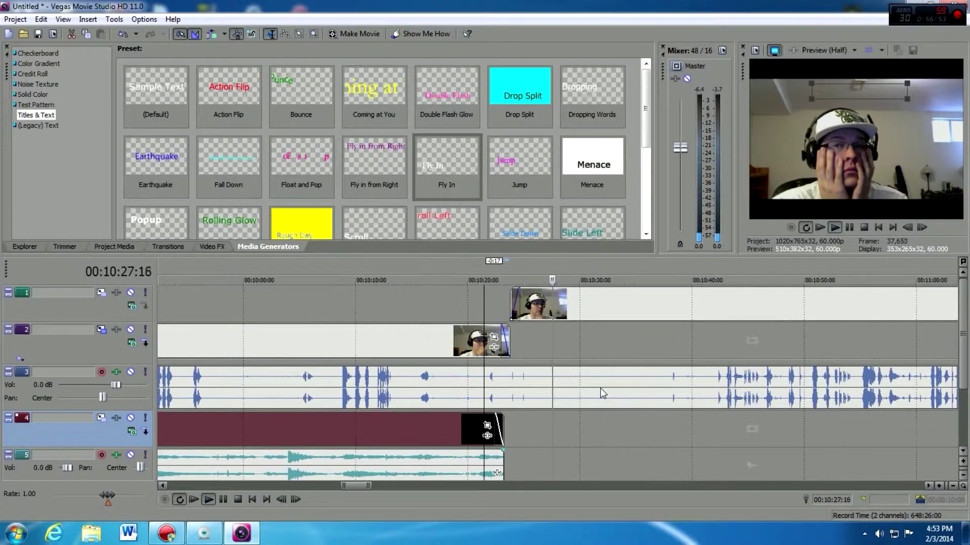
click(666, 271)
scroll(756, 338, down, 4)
scroll(777, 339, down, 2)
click(601, 277)
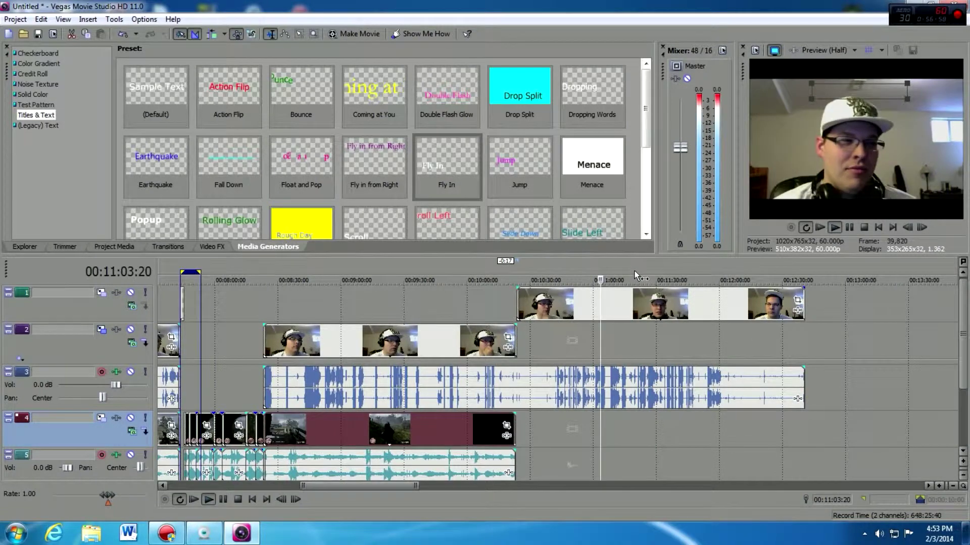
scroll(738, 325, up, 3)
click(586, 267)
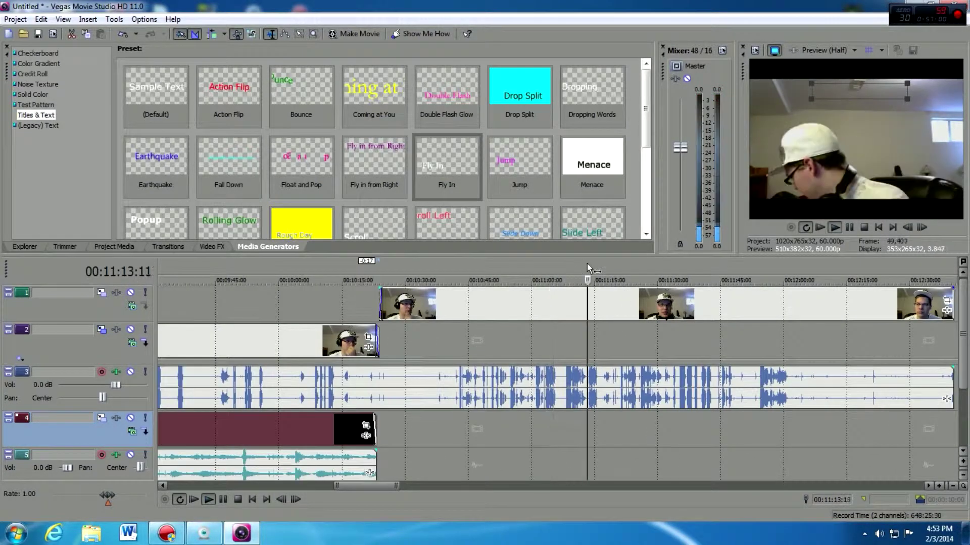
scroll(657, 317, up, 3)
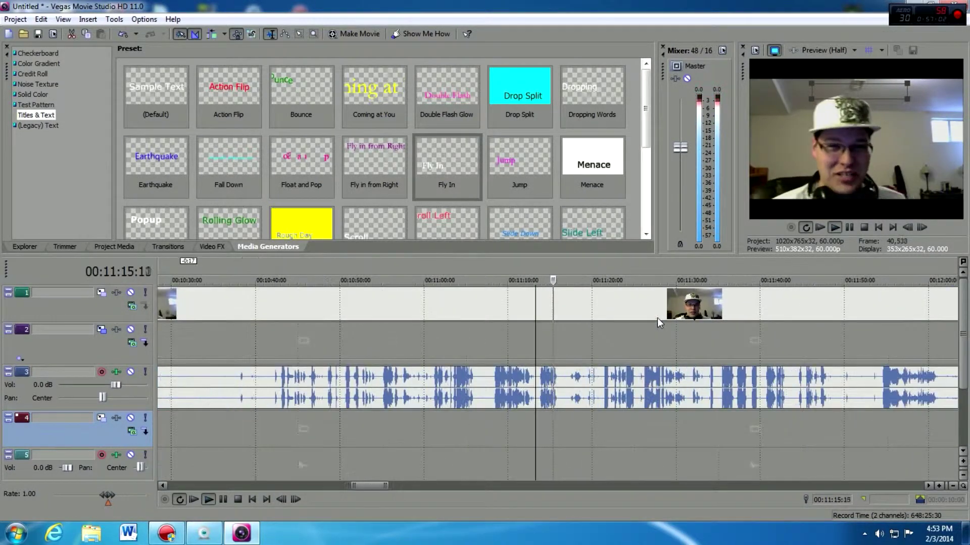
scroll(592, 315, down, 2)
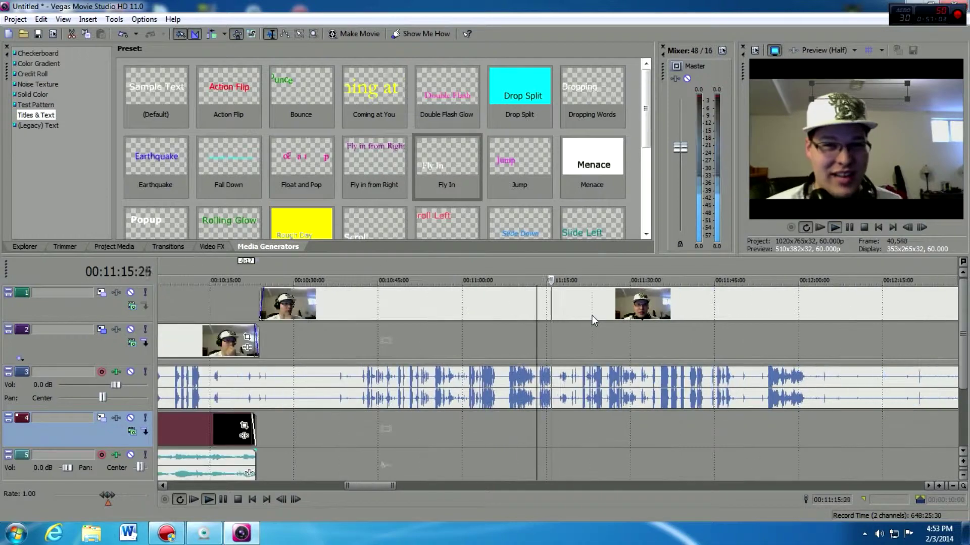
Step: Play short parts near the start of the webcam ending, between about 00:10:26 and 00:10:49, to examine what is said
click(356, 263)
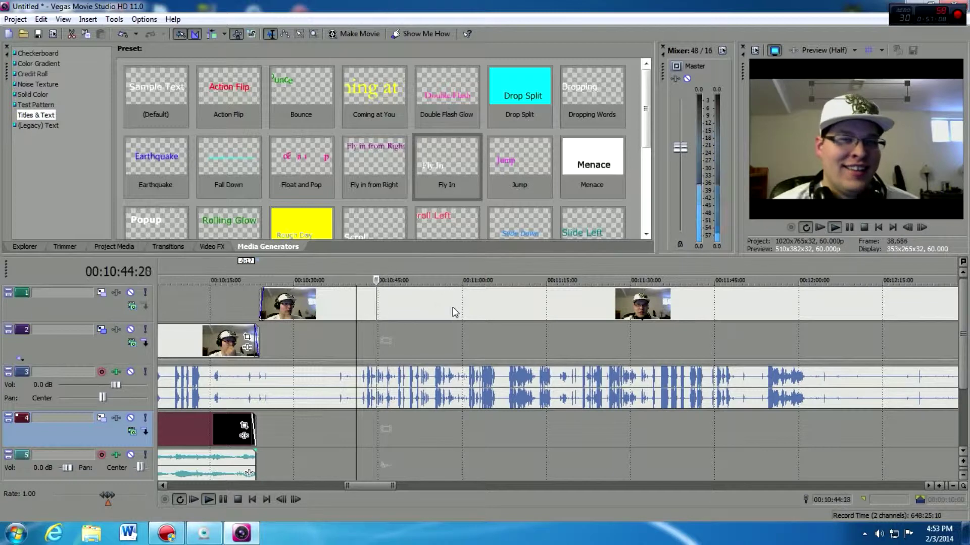
click(274, 264)
click(314, 267)
click(346, 269)
click(356, 271)
click(376, 272)
click(396, 273)
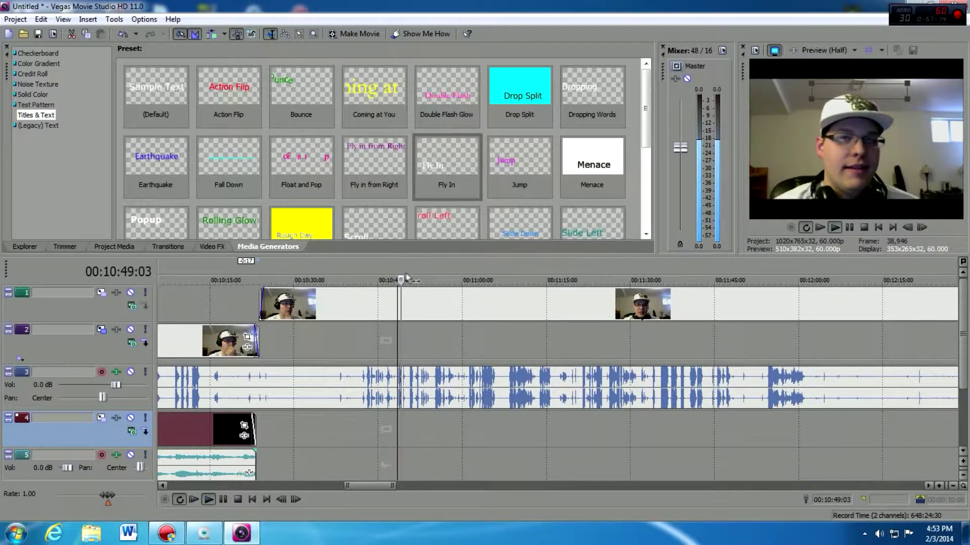
click(394, 272)
click(382, 273)
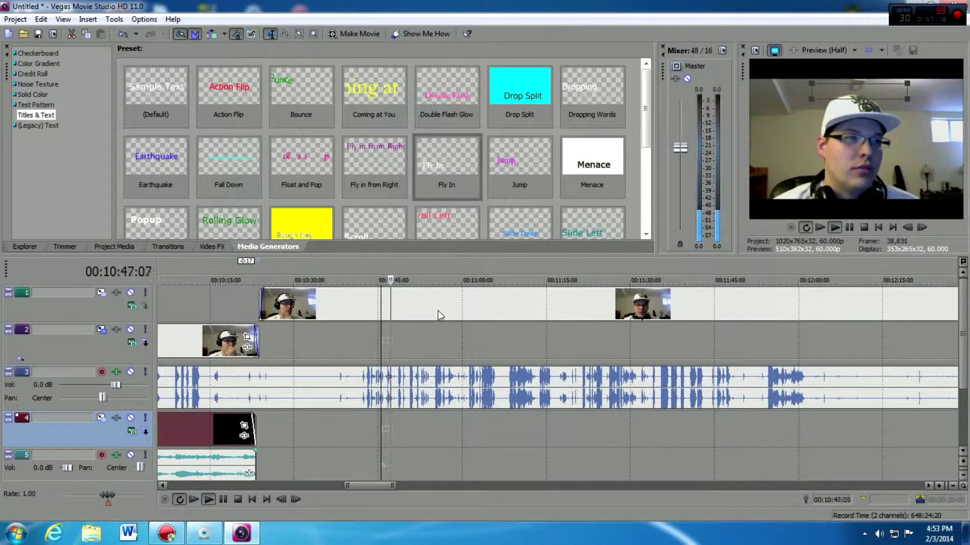
Step: Compare playback points in the webcam ending between about 00:10:38 and 00:11:09 to find a suitable place to end the video
scroll(502, 330, up, 2)
scroll(666, 323, down, 2)
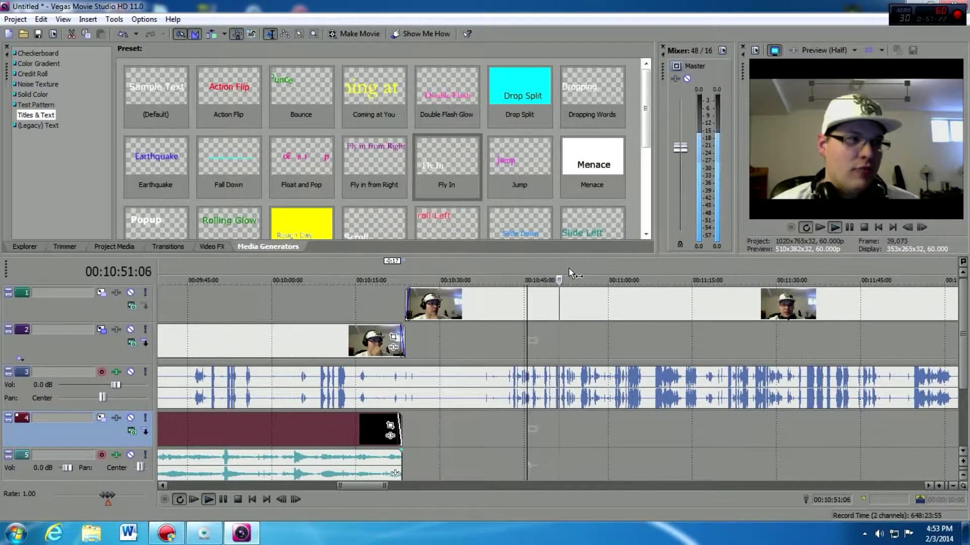
scroll(571, 268, up, 2)
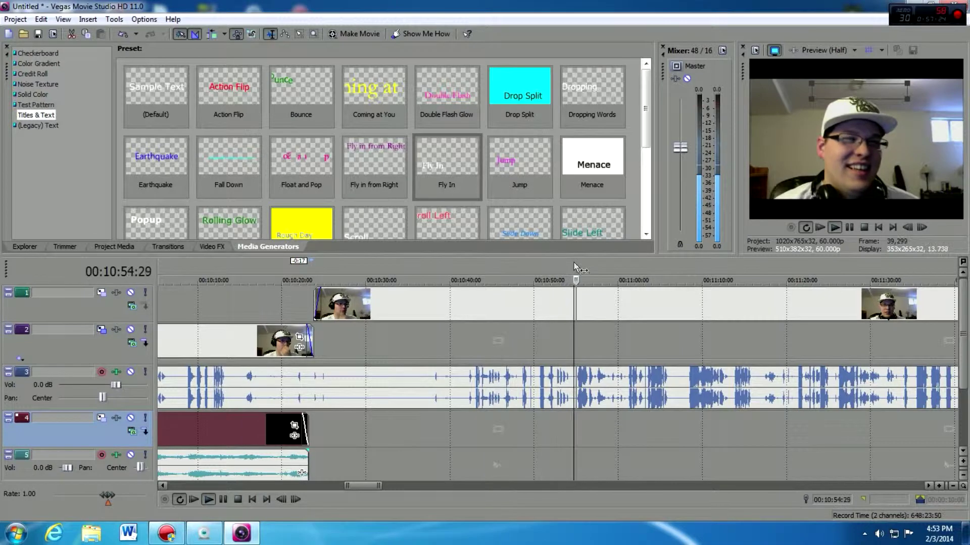
click(622, 265)
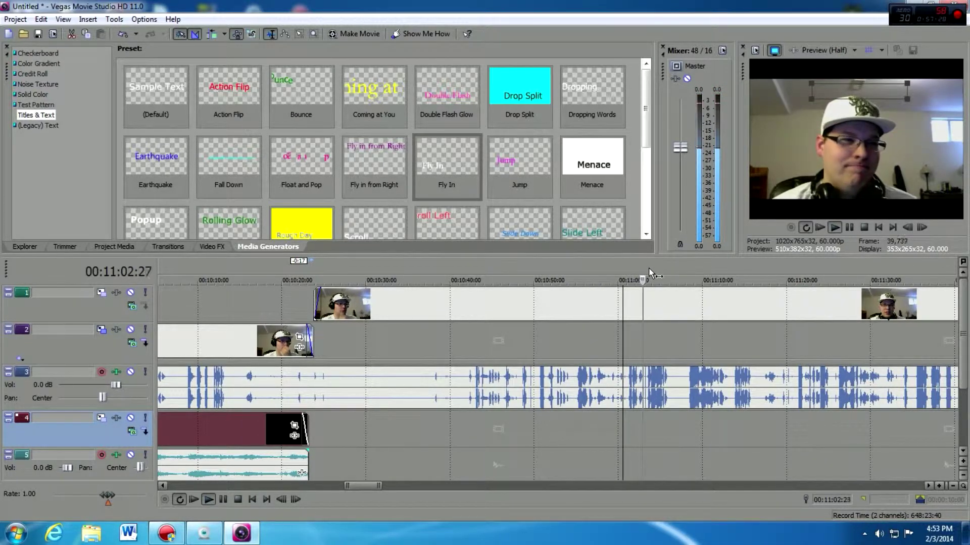
drag(371, 486, 378, 487)
click(410, 265)
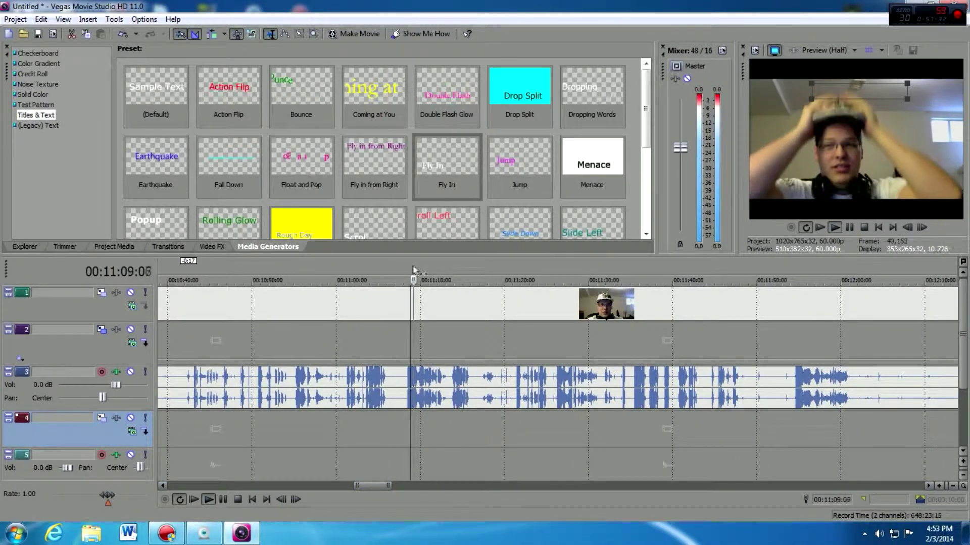
click(450, 264)
click(357, 267)
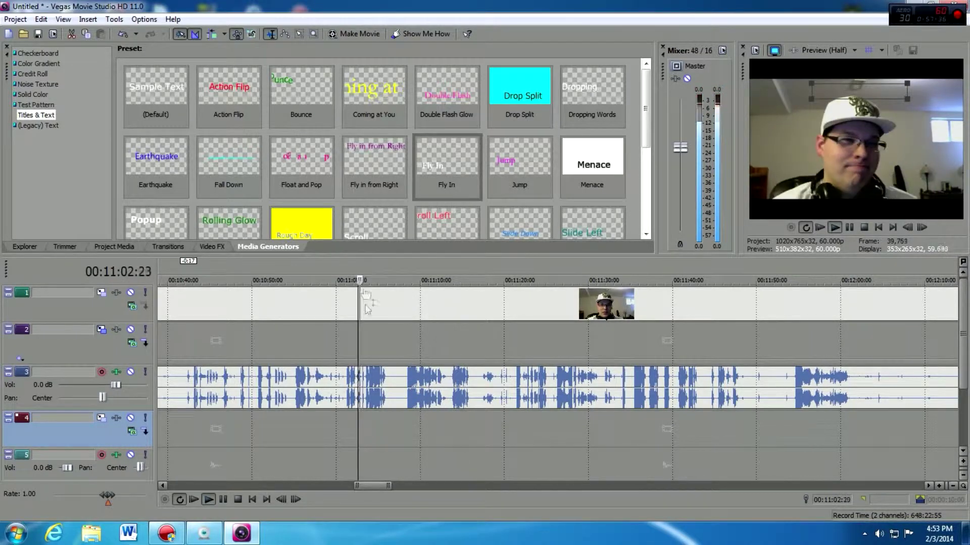
drag(373, 486, 364, 486)
click(369, 268)
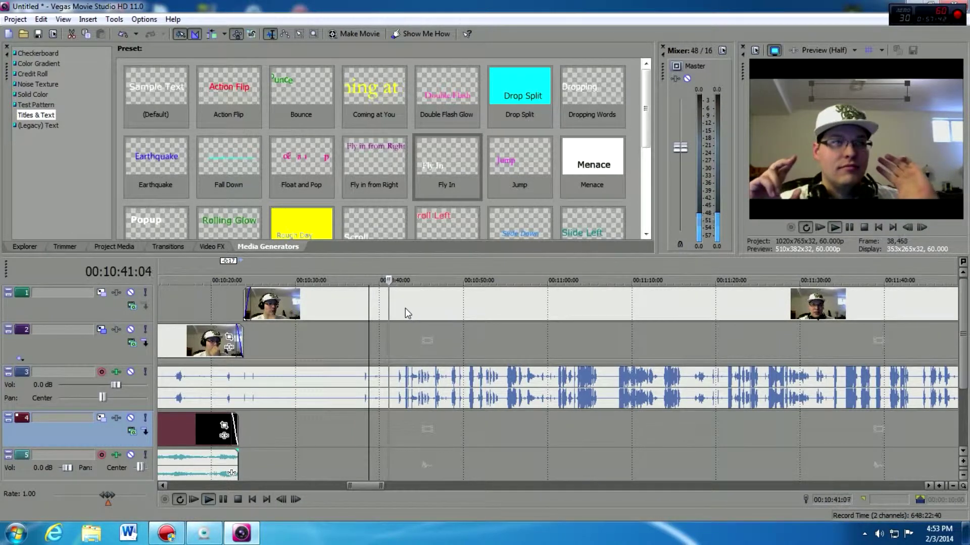
click(389, 262)
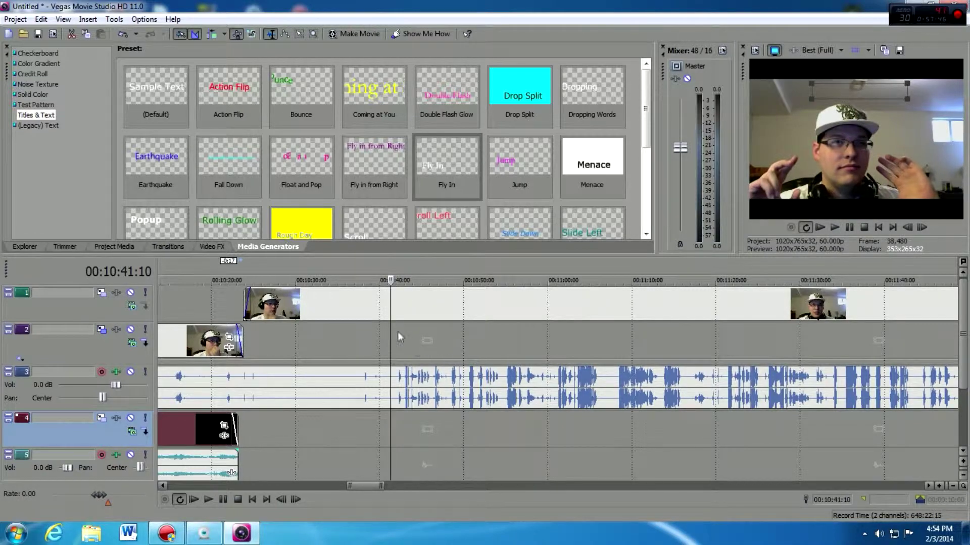
Step: Trim the ends of the final webcam video and its audio back to 00:10:43:17 and play the shortened ending
click(409, 306)
click(410, 385)
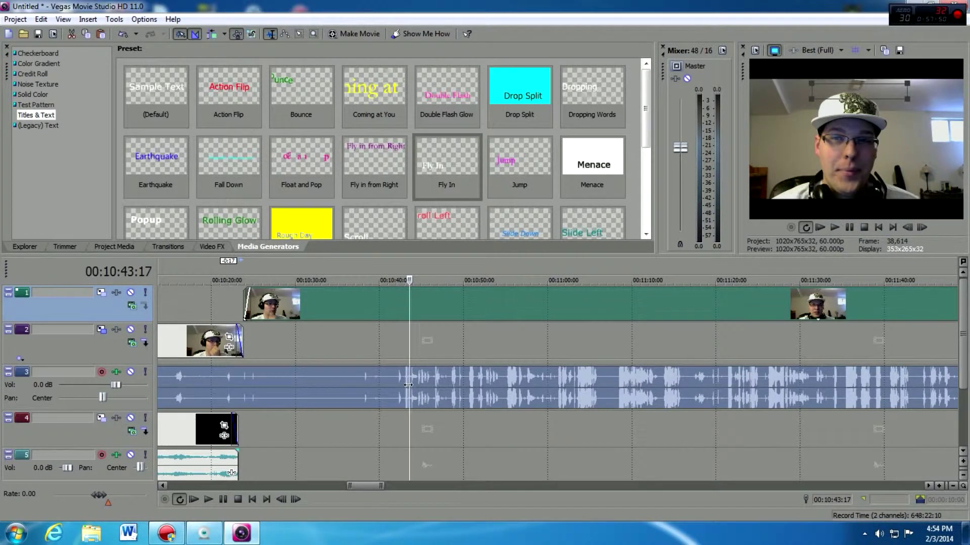
scroll(409, 385, down, 3)
drag(875, 301, 550, 302)
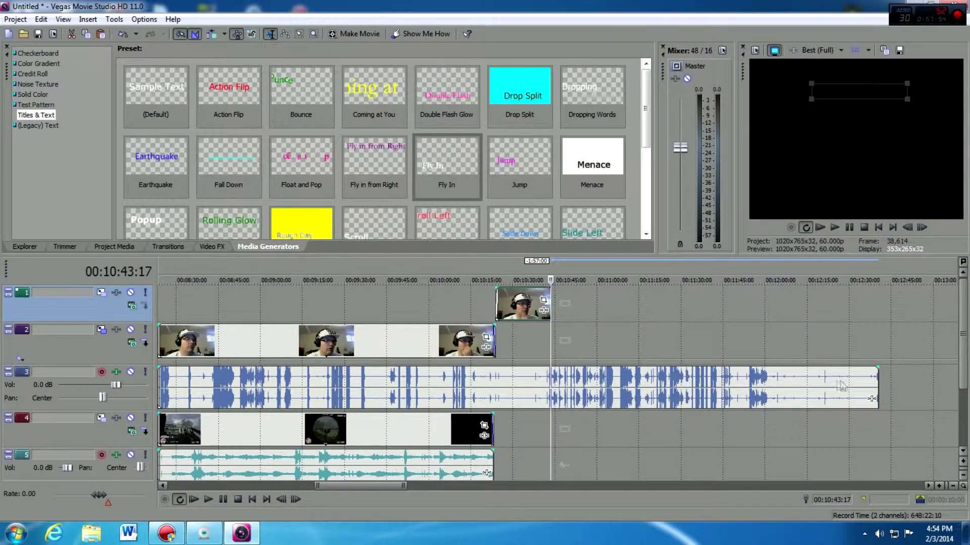
drag(873, 386, 551, 386)
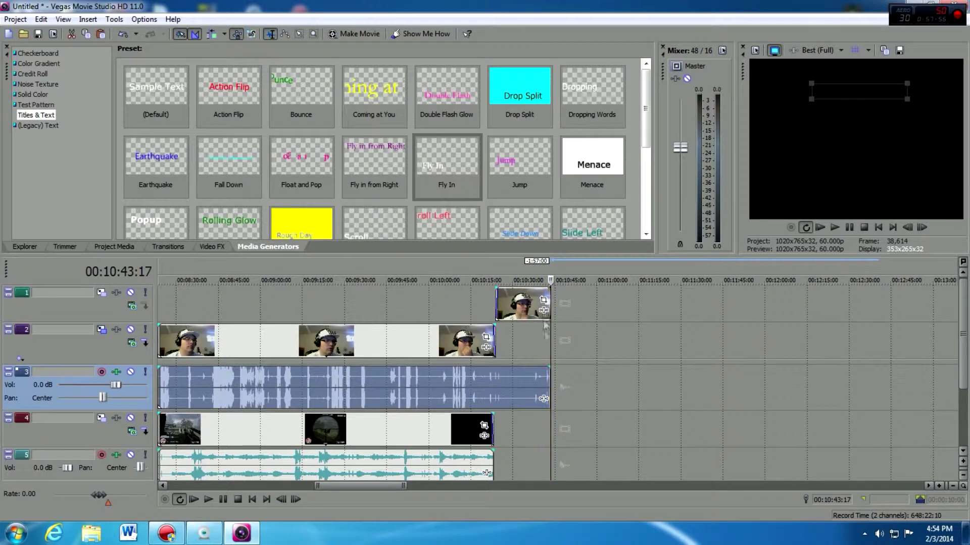
key(space)
scroll(602, 351, up, 2)
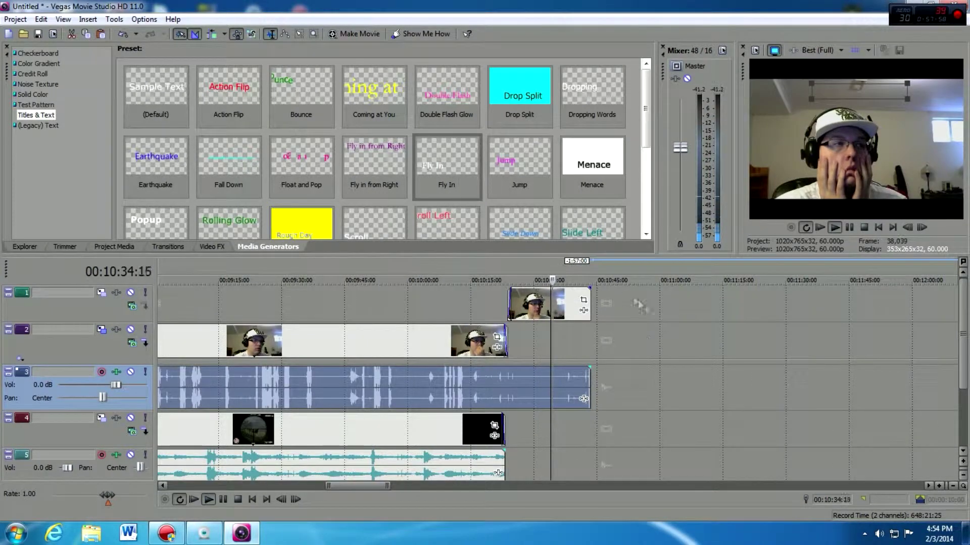
Step: Play the last seconds of the shortened webcam ending and place the playhead at its end, 00:10:43:17
scroll(620, 303, up, 3)
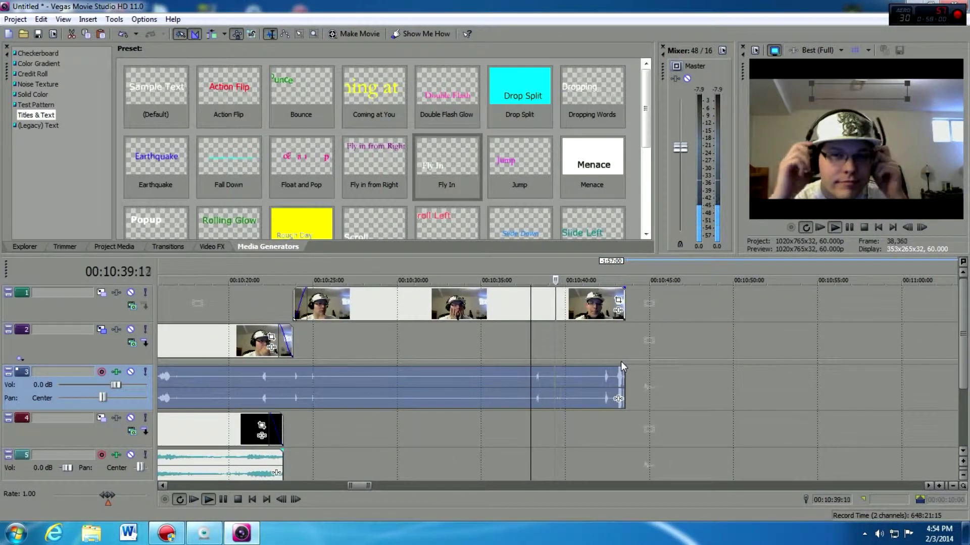
scroll(652, 349, up, 4)
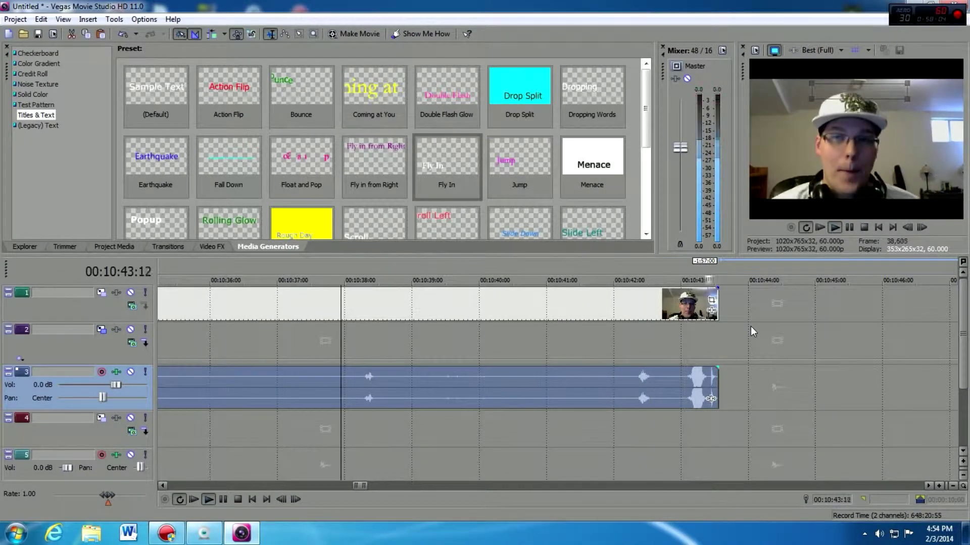
key(space)
click(719, 268)
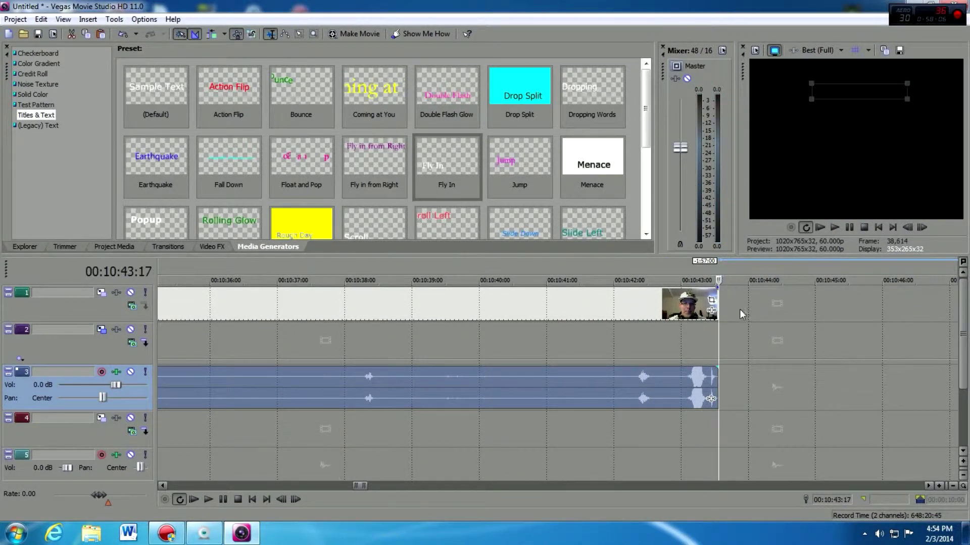
Step: Trim the start of the leftover webcam audio near the project's end to line up with its video at about 00:12:44
key(End)
scroll(616, 359, down, 8)
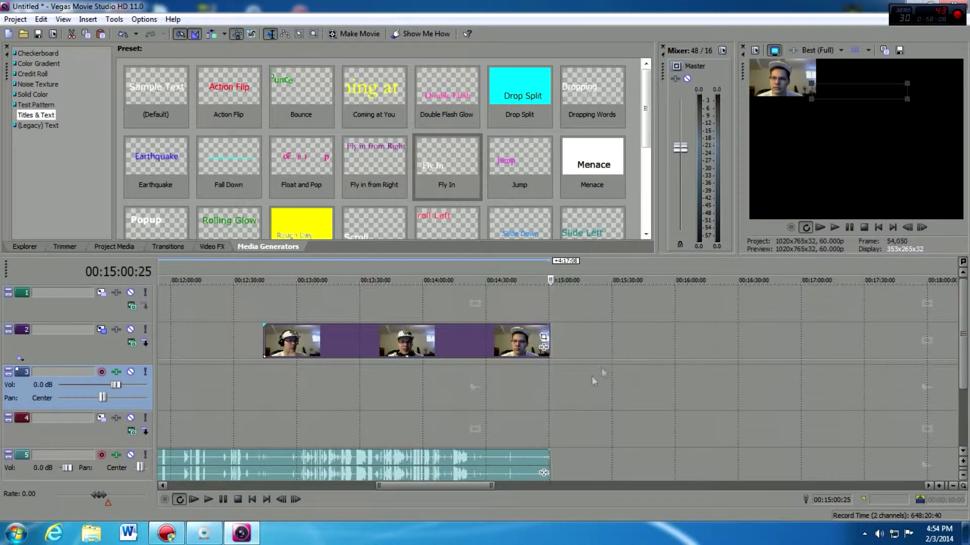
drag(282, 465, 409, 468)
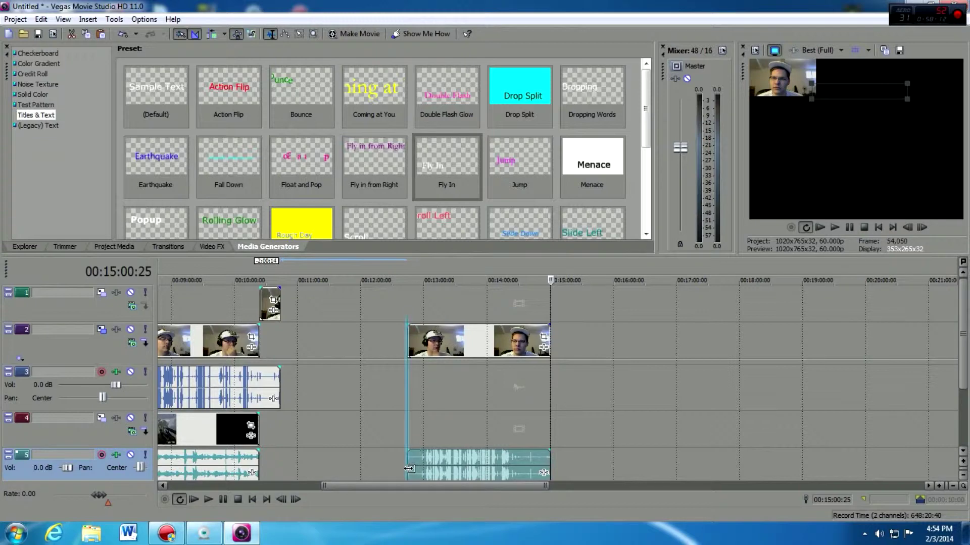
Step: Play the leftover webcam clip from 00:13:02:01 and trim the starts of its video and audio to 00:13:14:20
click(426, 341)
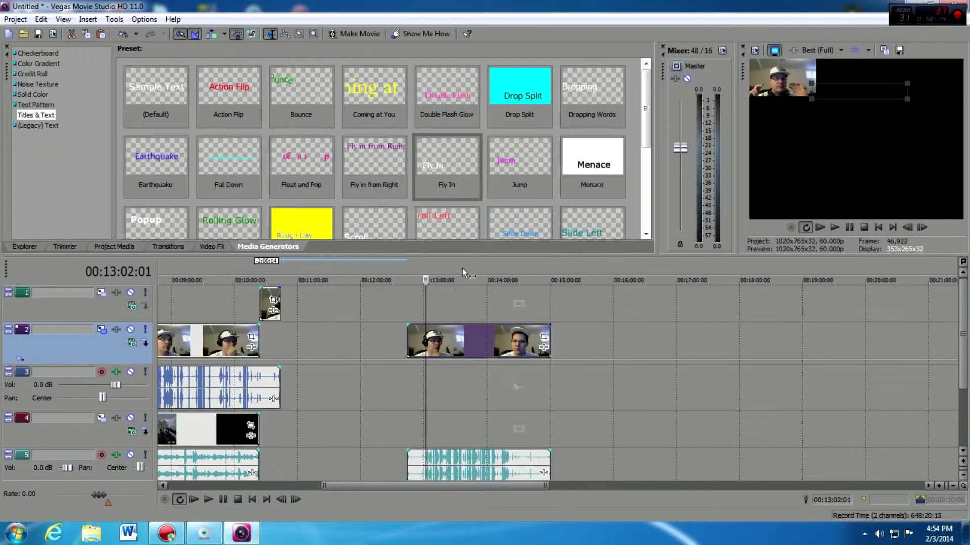
key(space)
scroll(434, 393, up, 3)
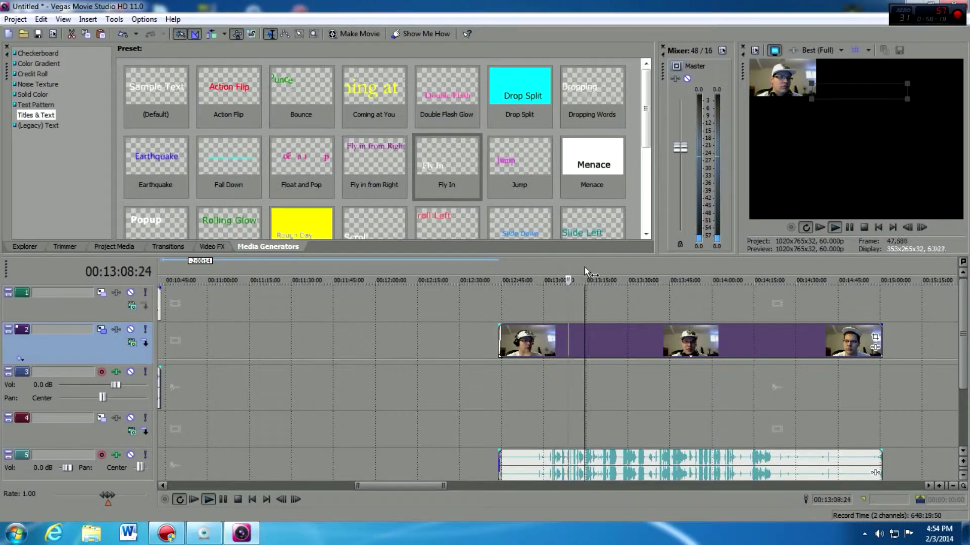
drag(499, 337, 585, 337)
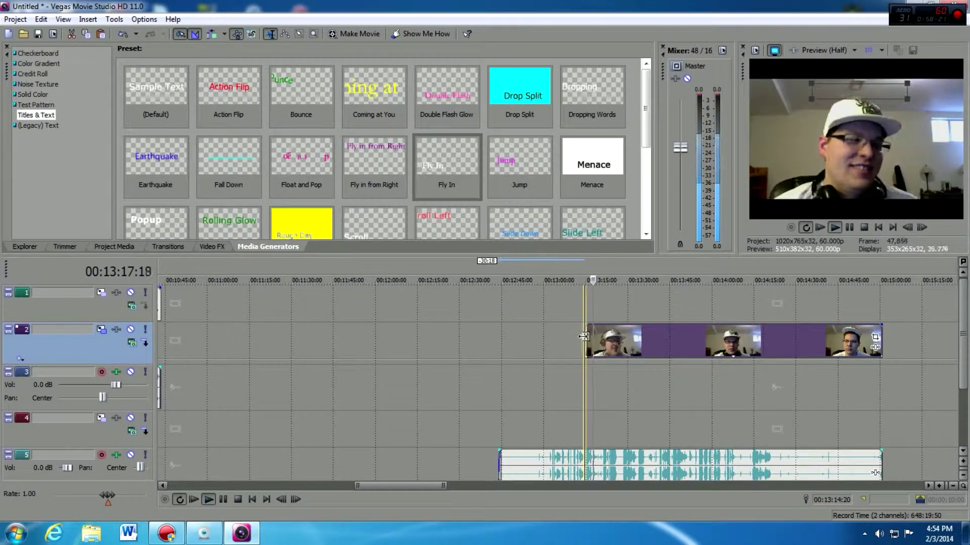
click(501, 467)
drag(501, 467, 585, 467)
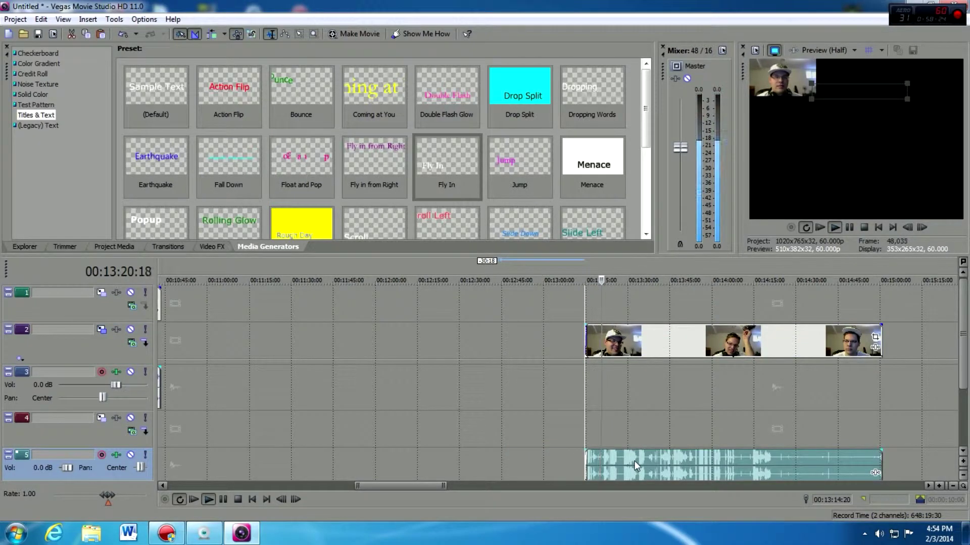
Step: Trim the starts of the leftover webcam video and its audio further in, to about 00:13:21
scroll(635, 465, up, 3)
scroll(636, 466, up, 1)
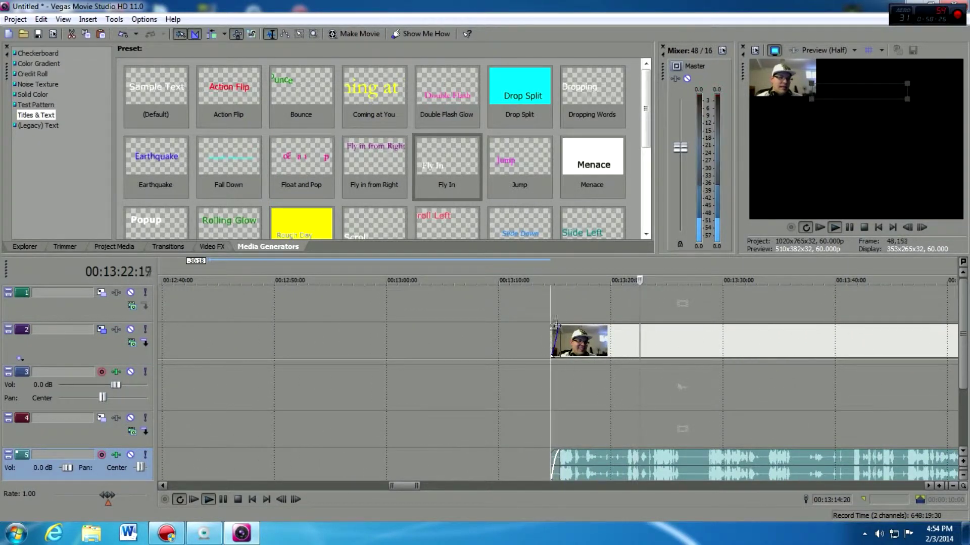
drag(552, 337, 628, 339)
key(space)
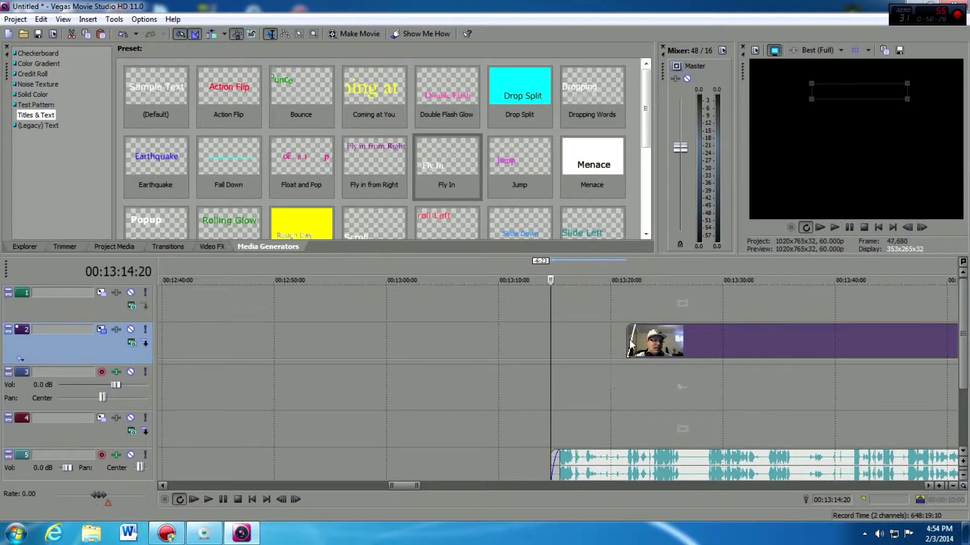
key(space)
drag(550, 465, 627, 463)
Step: Move the leftover webcam video to track 1 and its audio to track 3, directly after the ending at 00:10:43:17
click(681, 341)
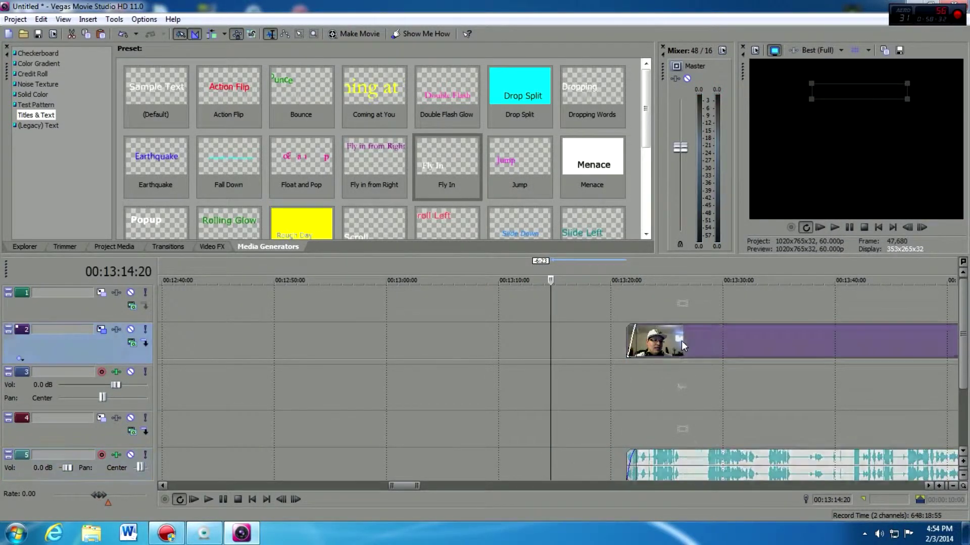
click(689, 474)
scroll(644, 424, down, 8)
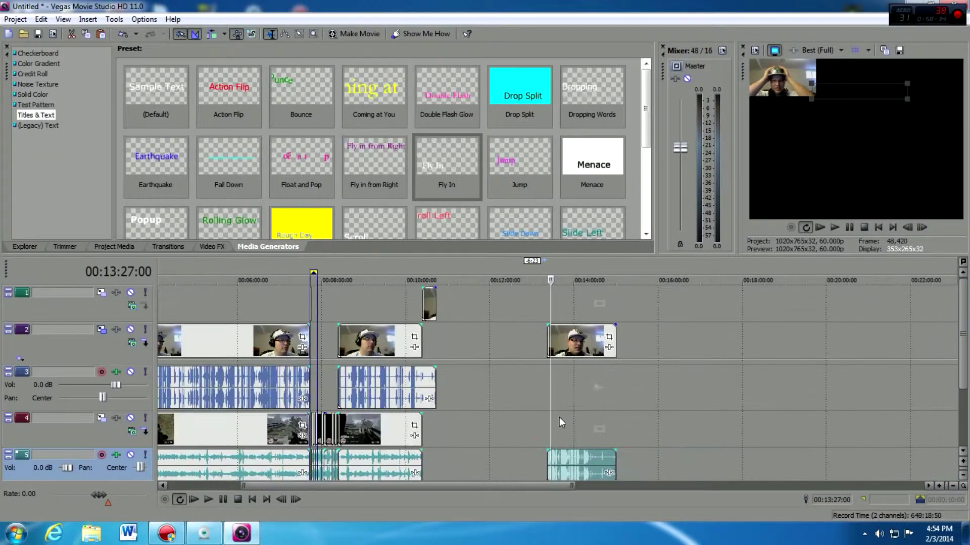
drag(586, 341, 585, 303)
drag(586, 446, 399, 390)
click(389, 390)
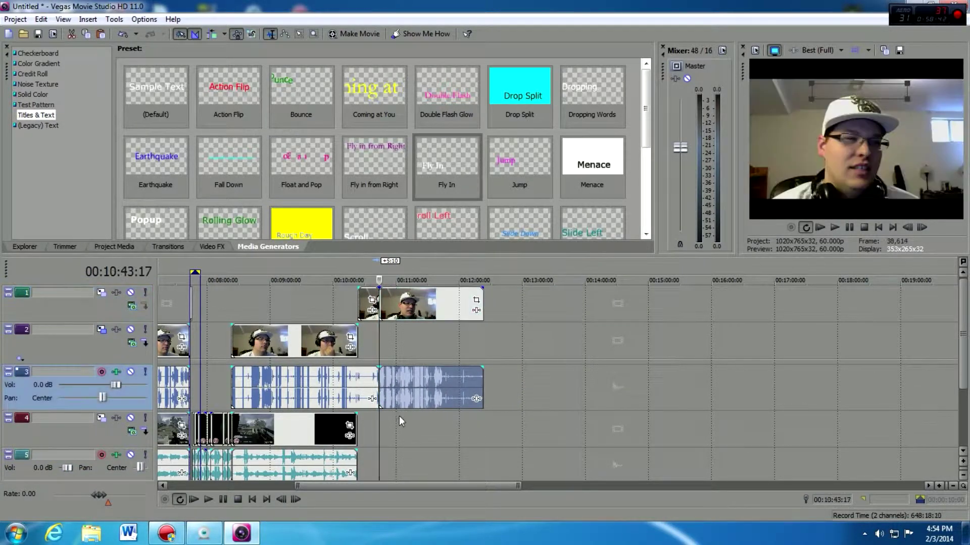
Step: Play across the join between the two webcam clips at 00:10:43:17 to check the cut and its audio
scroll(520, 369, up, 8)
click(516, 270)
key(space)
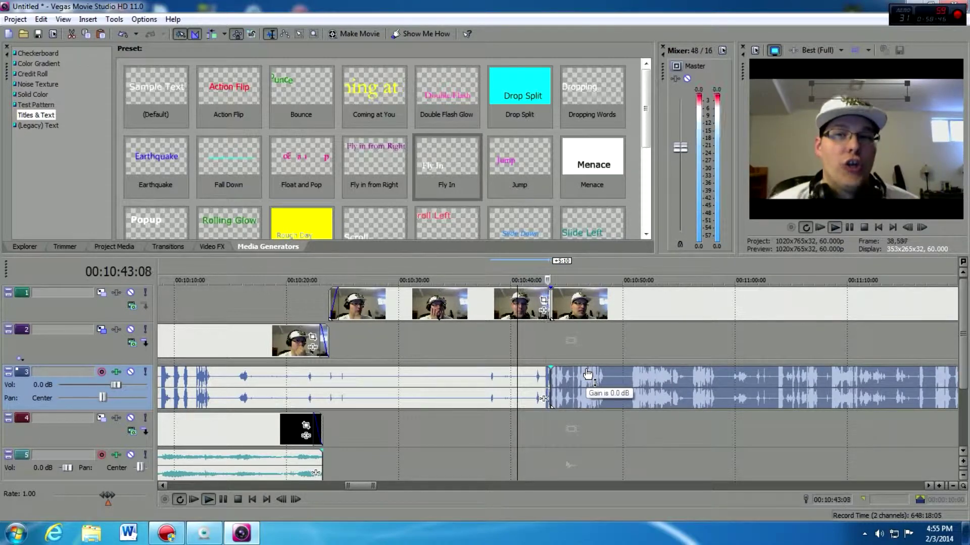
scroll(601, 391, up, 8)
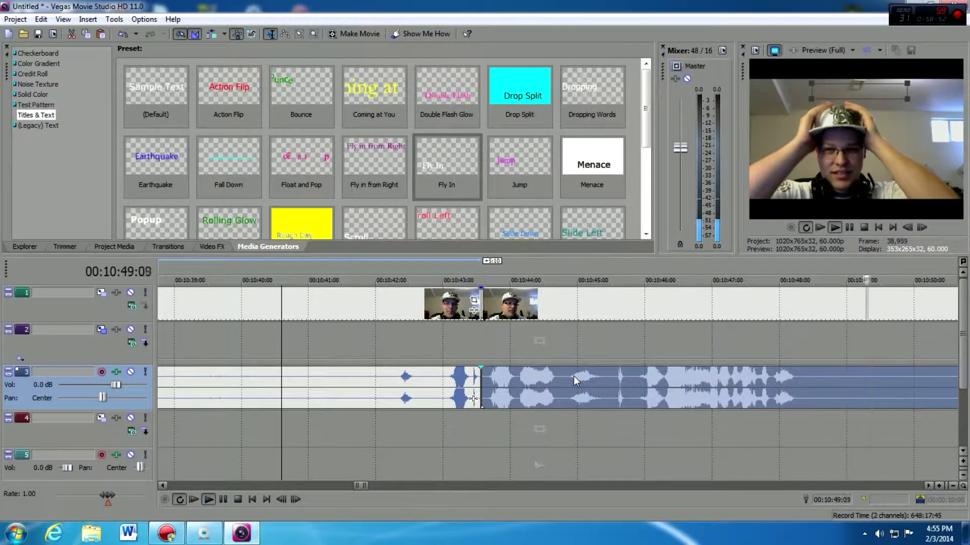
scroll(574, 376, down, 5)
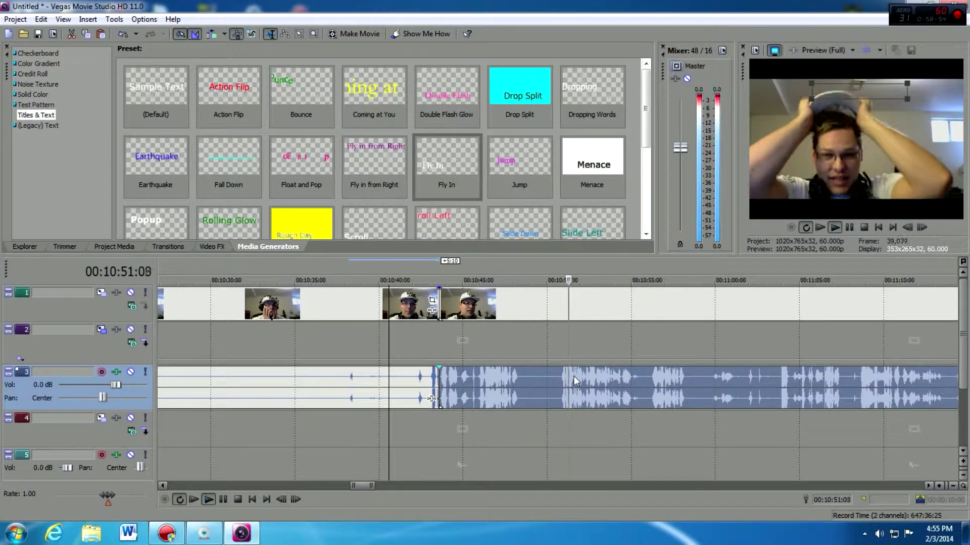
Step: Spot-check the added webcam clip by playing it at points between about 00:10:56 and 00:11:37 to find where to end it
drag(359, 486, 365, 486)
click(470, 268)
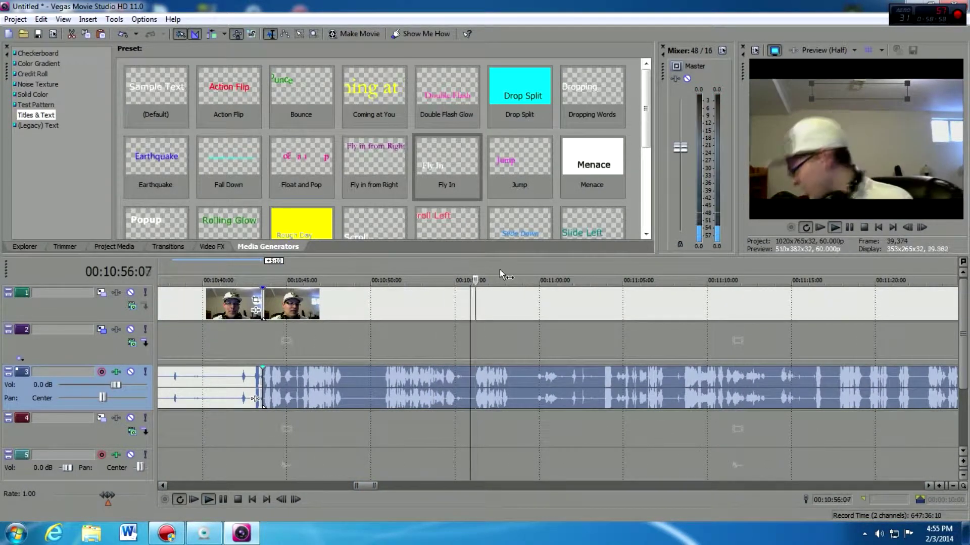
click(534, 269)
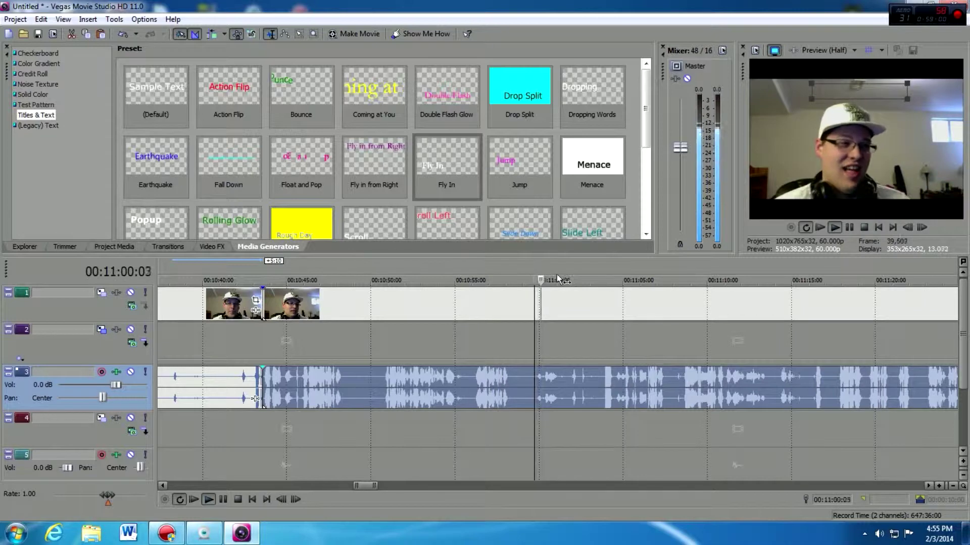
click(599, 268)
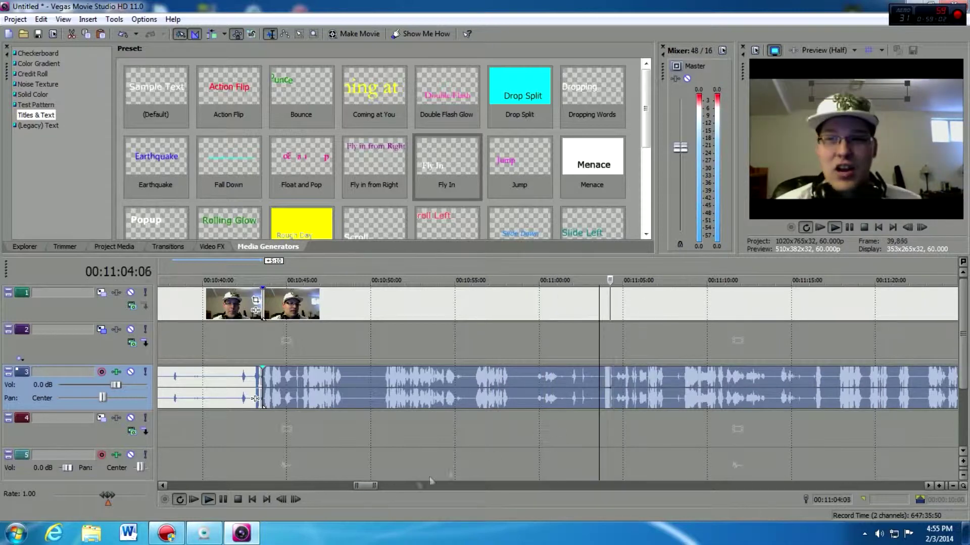
drag(363, 487, 368, 487)
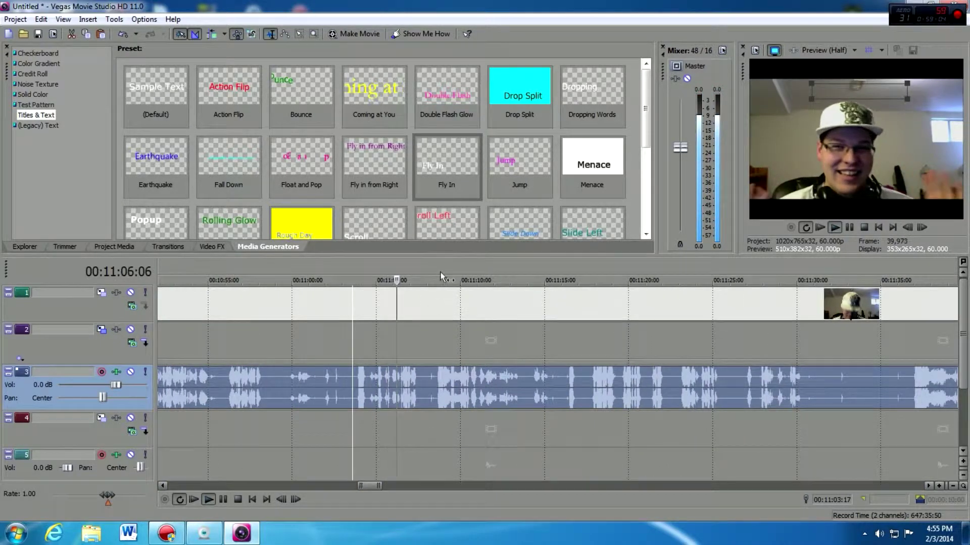
click(442, 268)
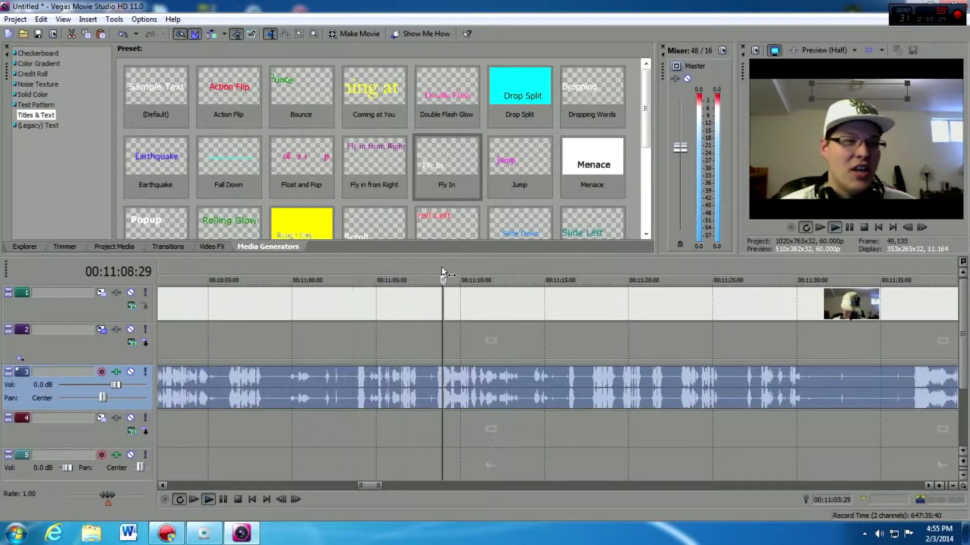
click(563, 268)
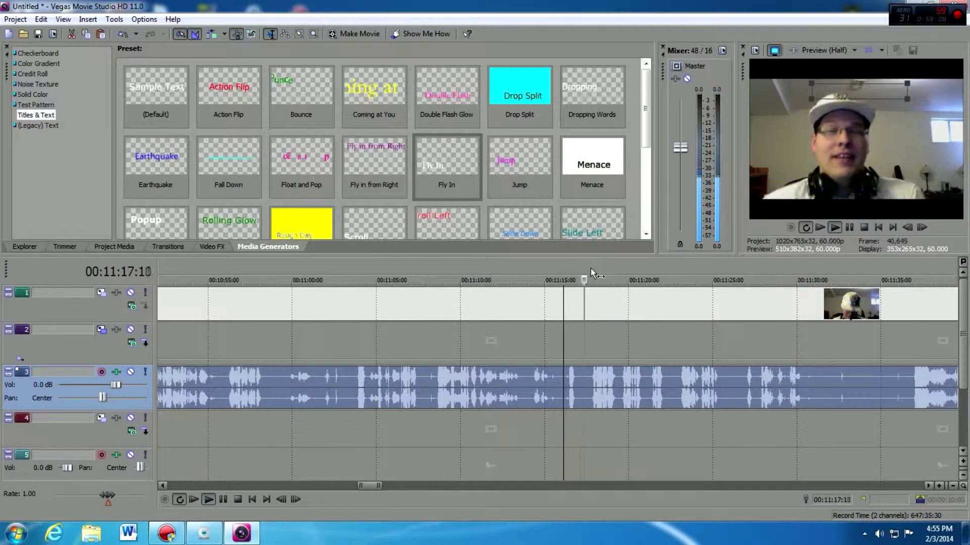
click(625, 269)
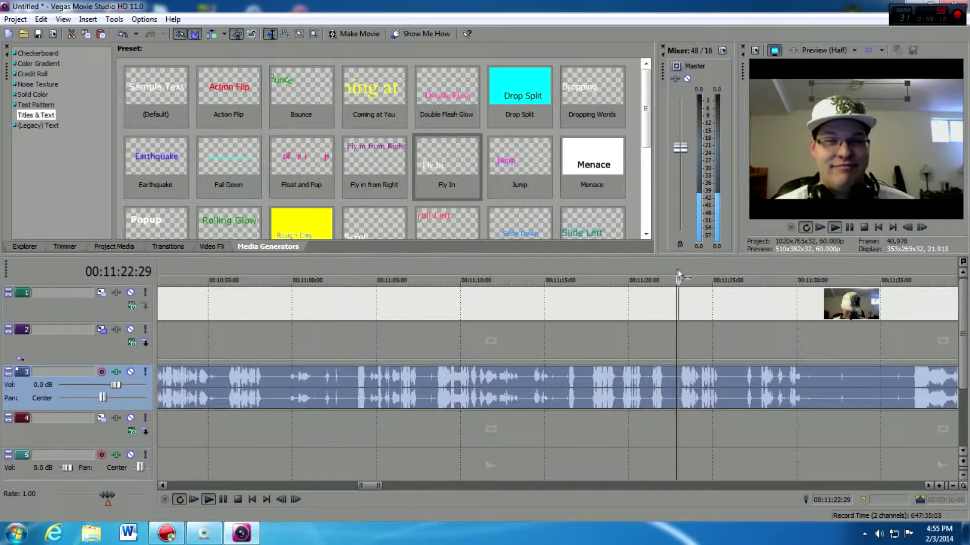
drag(369, 486, 377, 489)
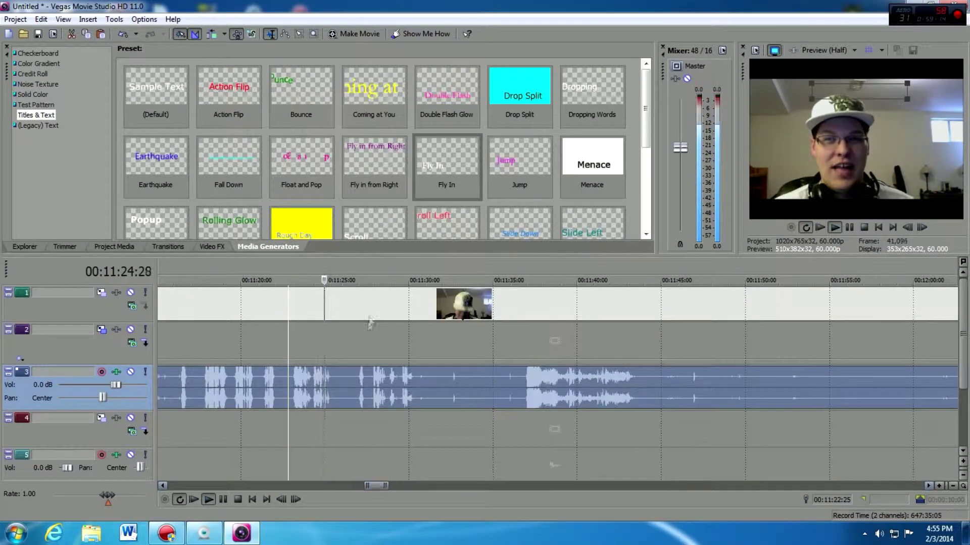
click(353, 263)
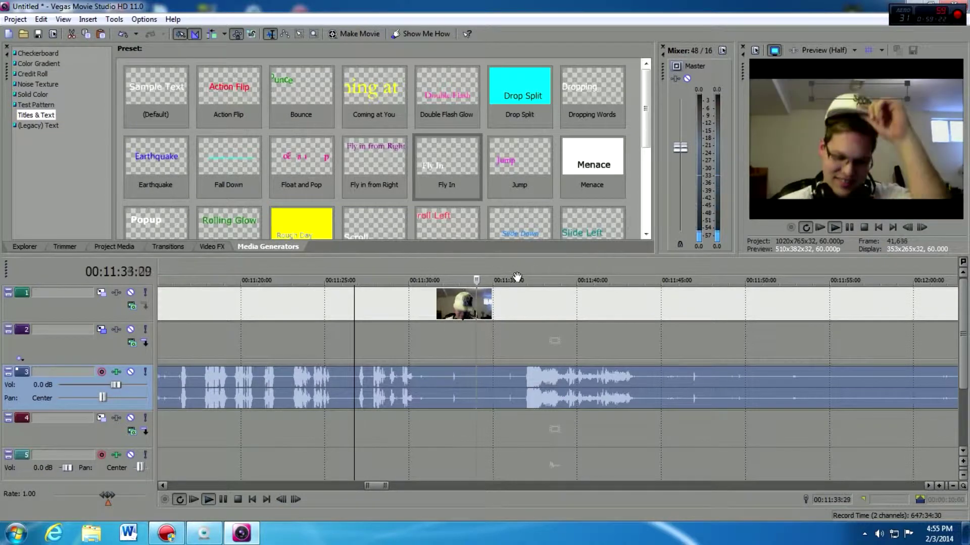
click(519, 277)
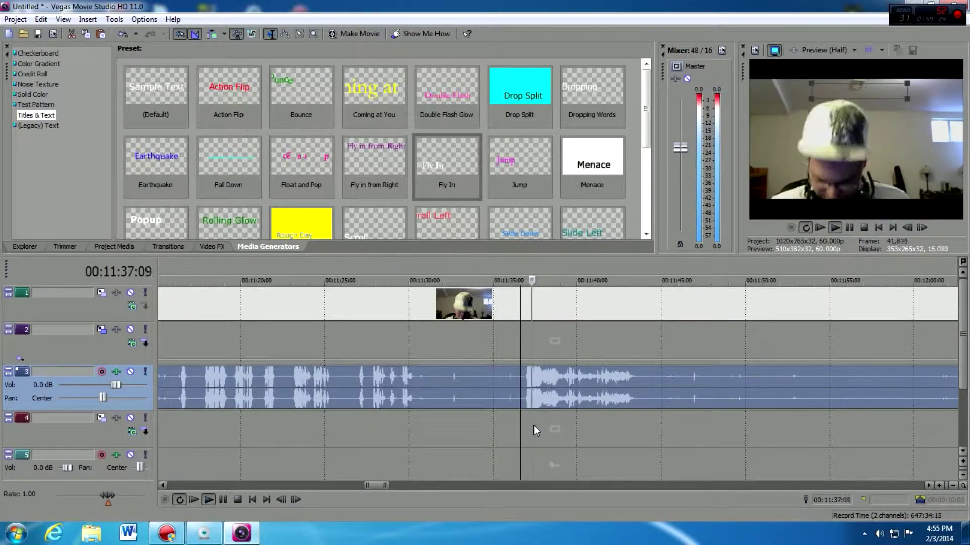
Step: Trim the ends of the added webcam video and its audio back to 00:11:36:19
scroll(524, 402, down, 5)
key(space)
drag(676, 392, 546, 391)
drag(676, 311, 544, 310)
Step: Play the last seconds from 00:11:31:15 and trim the ends of the final webcam video and audio to about 00:11:32:17
scroll(557, 402, up, 5)
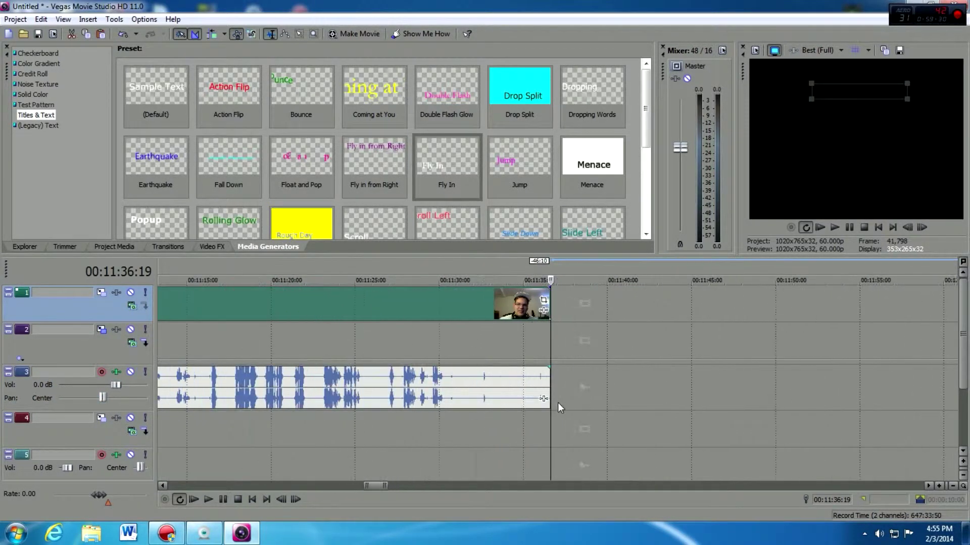
click(436, 272)
key(space)
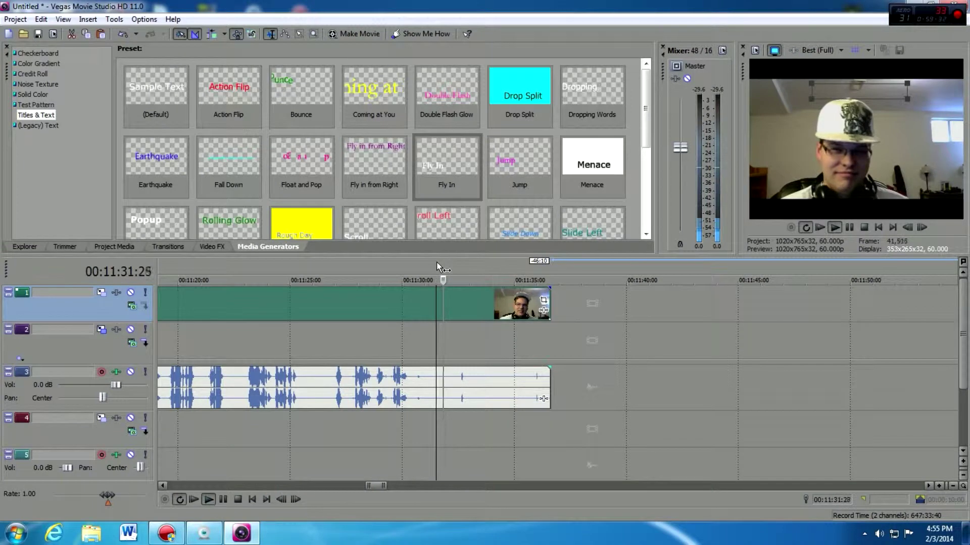
key(space)
drag(549, 308, 457, 309)
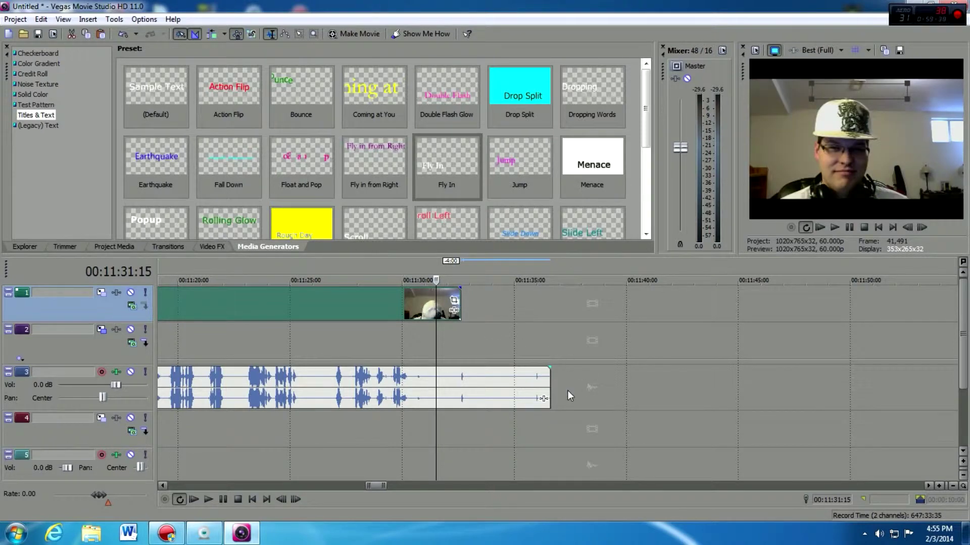
drag(549, 389, 455, 398)
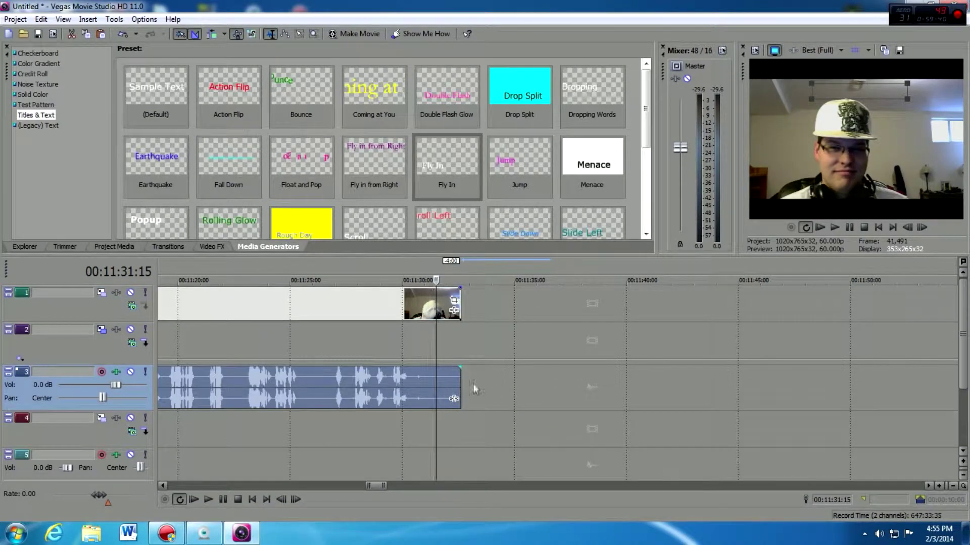
Step: Add matching fade-outs to the ends of the final webcam video and its audio, starting at about 00:11:31:23
scroll(472, 383, up, 5)
mouse_move(750, 383)
mouse_down()
mouse_move(795, 417)
mouse_move(750, 377)
mouse_up()
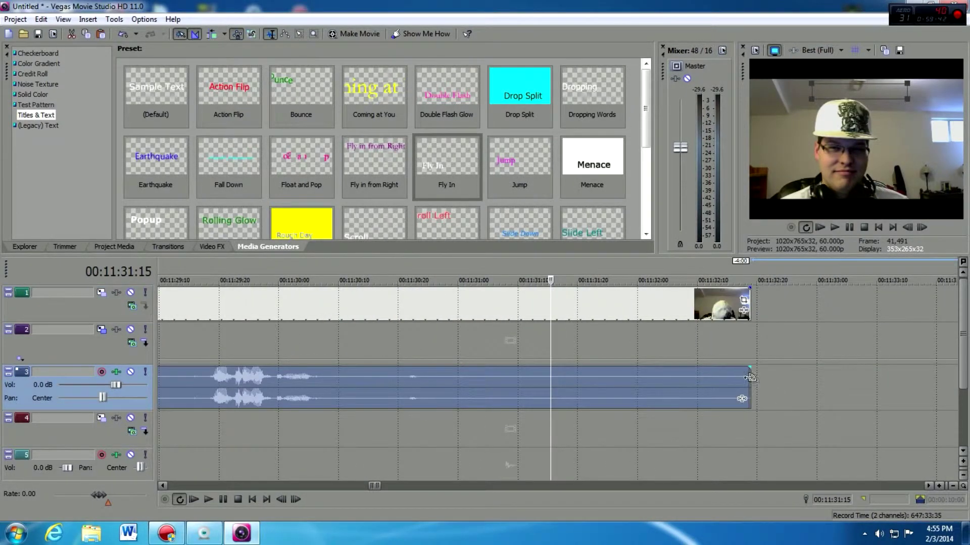
drag(751, 287, 598, 299)
drag(750, 367, 599, 368)
Step: Play across the join of the two full-screen webcam clips from 00:10:41:18 to check the transition
scroll(446, 372, down, 10)
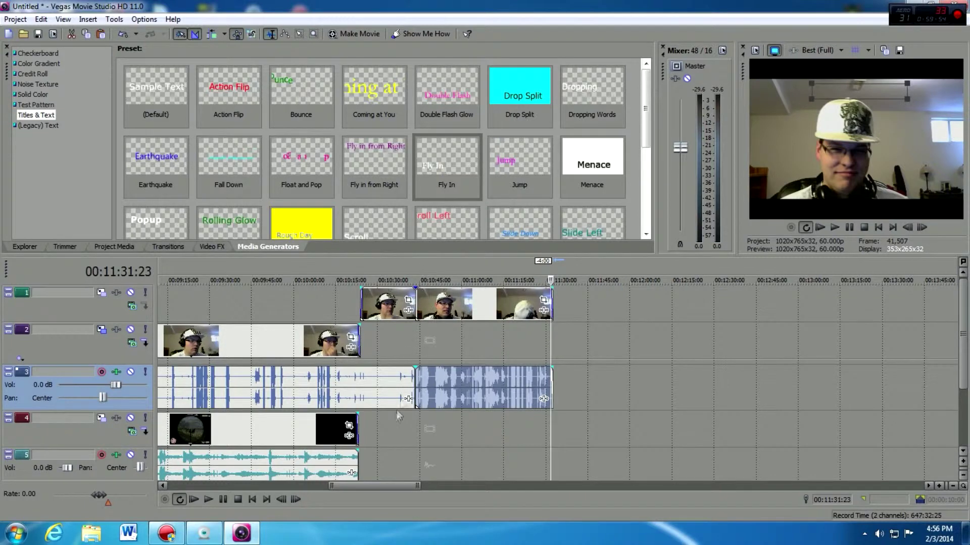
click(409, 273)
key(space)
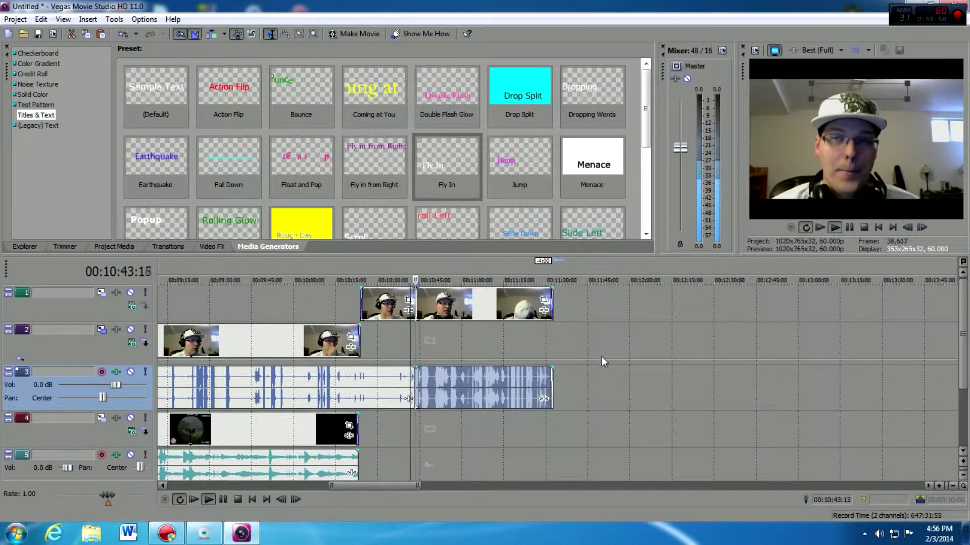
key(space)
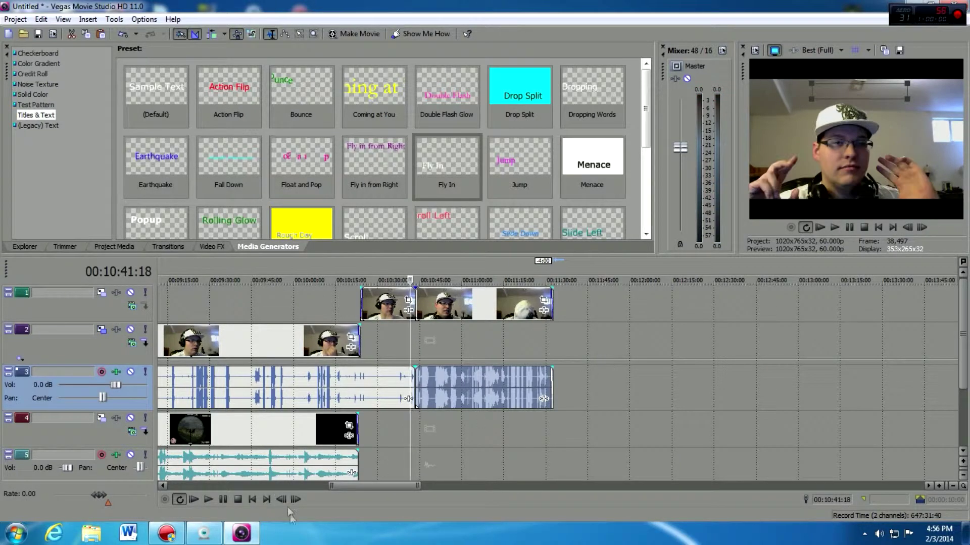
Step: Set the loop region to cover the whole project, from 00:00:00:00 to the end of the last clip at 00:11:32:19
scroll(380, 489, down, 5)
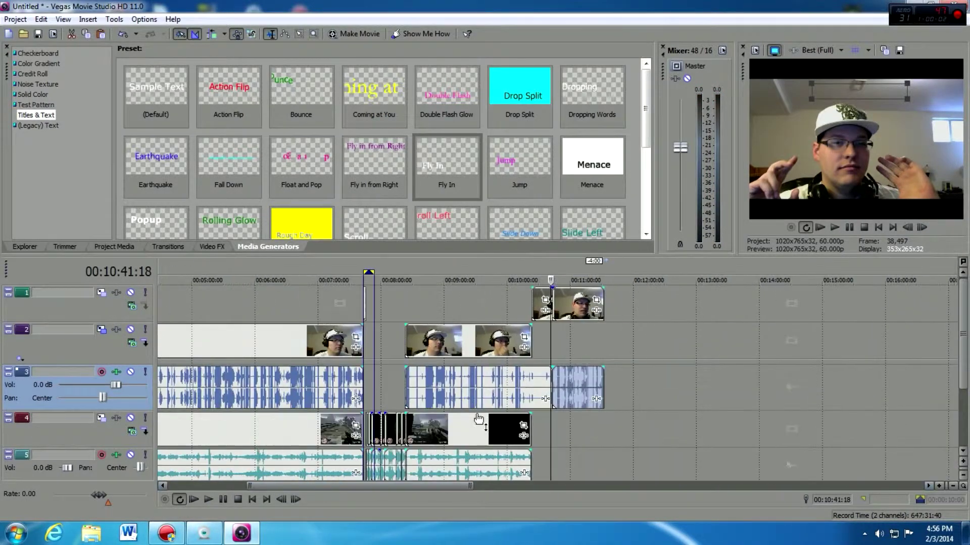
scroll(418, 489, up, 3)
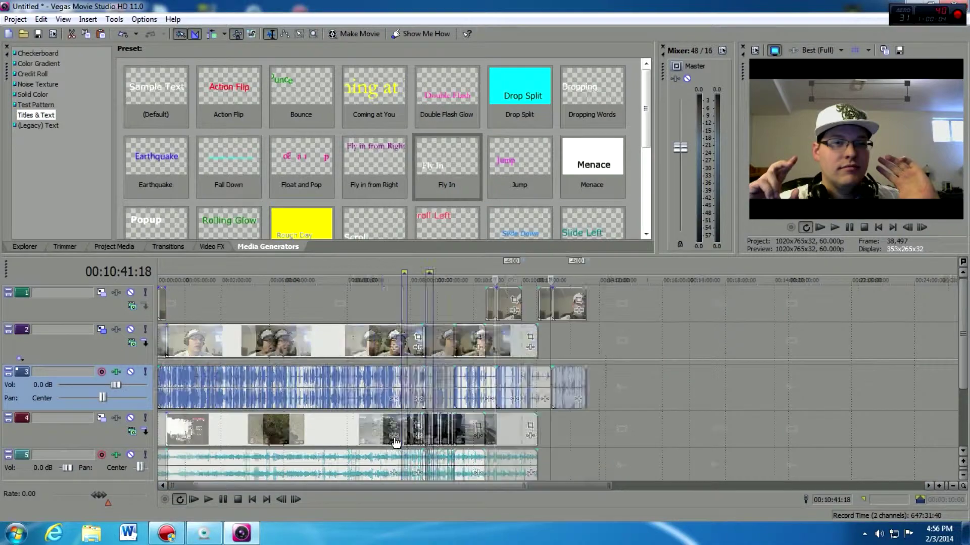
scroll(279, 468, up, 2)
scroll(279, 468, down, 2)
scroll(320, 497, up, 1)
double_click(232, 484)
double_click(291, 262)
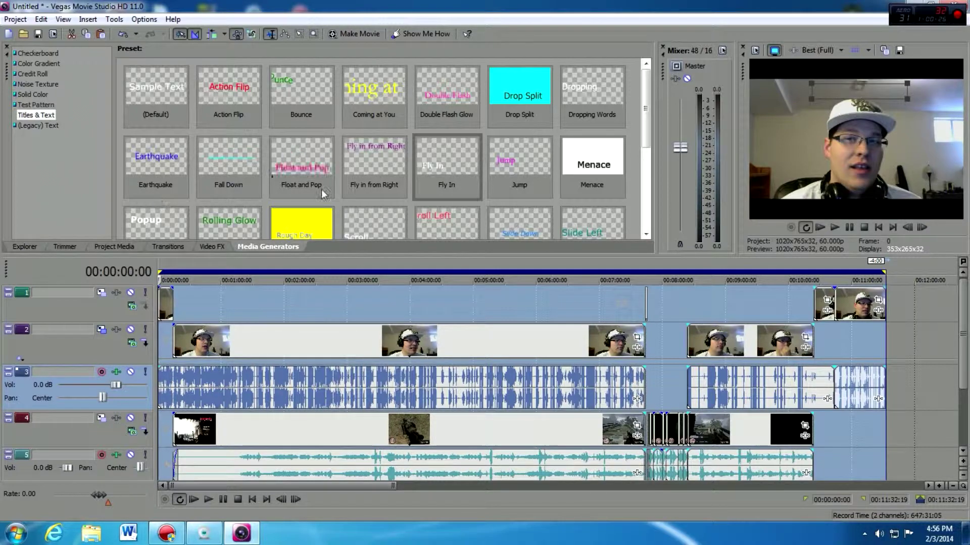
Step: Review the Render As output formats, including Internet 1920x1080-30p, and the Make Movie destinations, closing both without rendering
click(357, 36)
key(Escape)
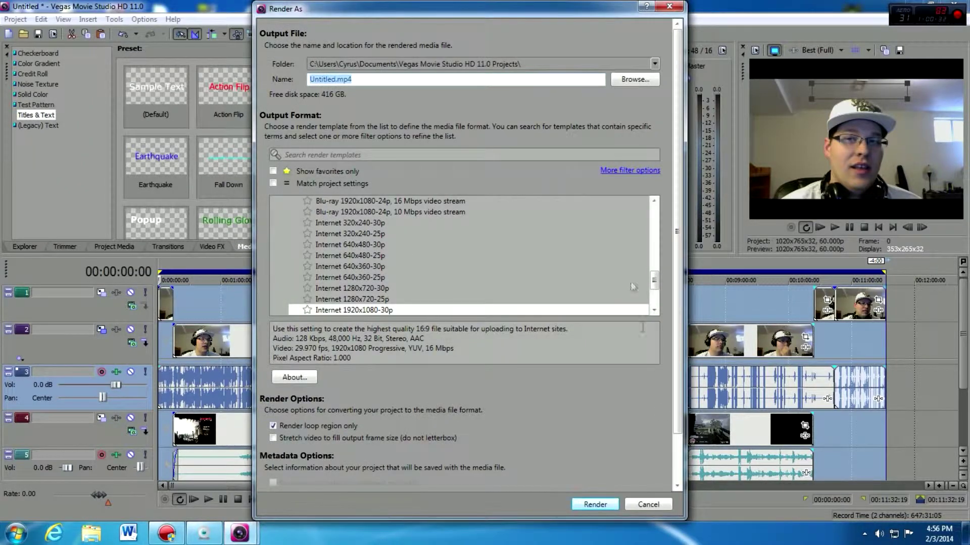
click(652, 504)
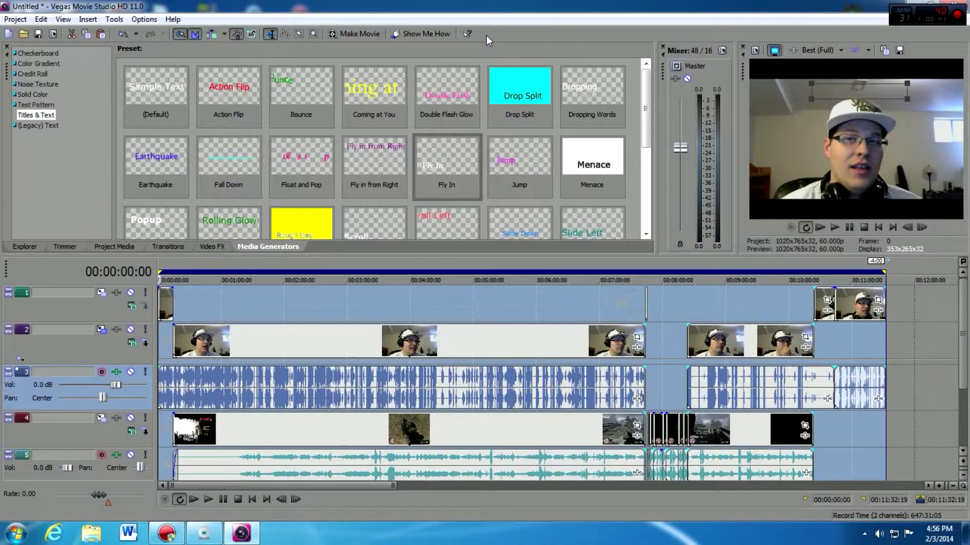
click(363, 32)
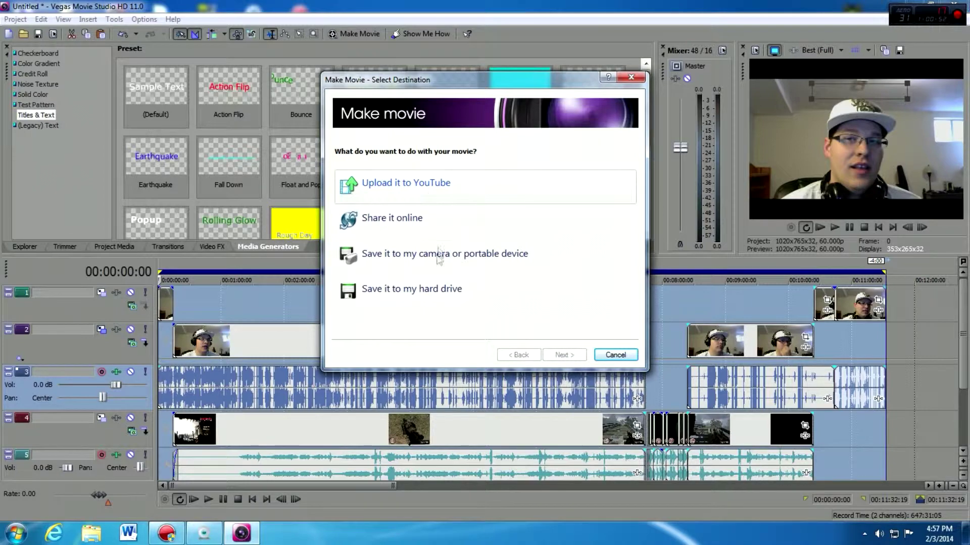
click(609, 355)
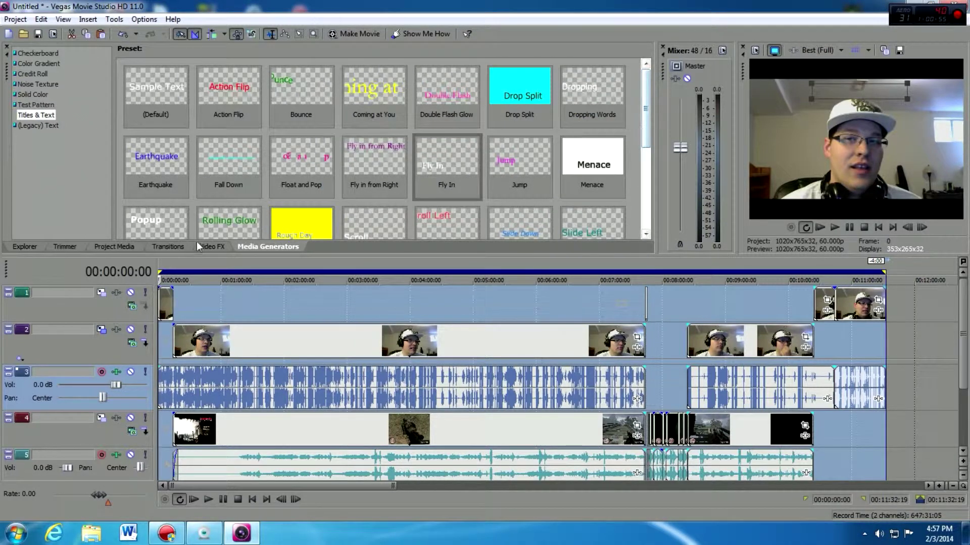